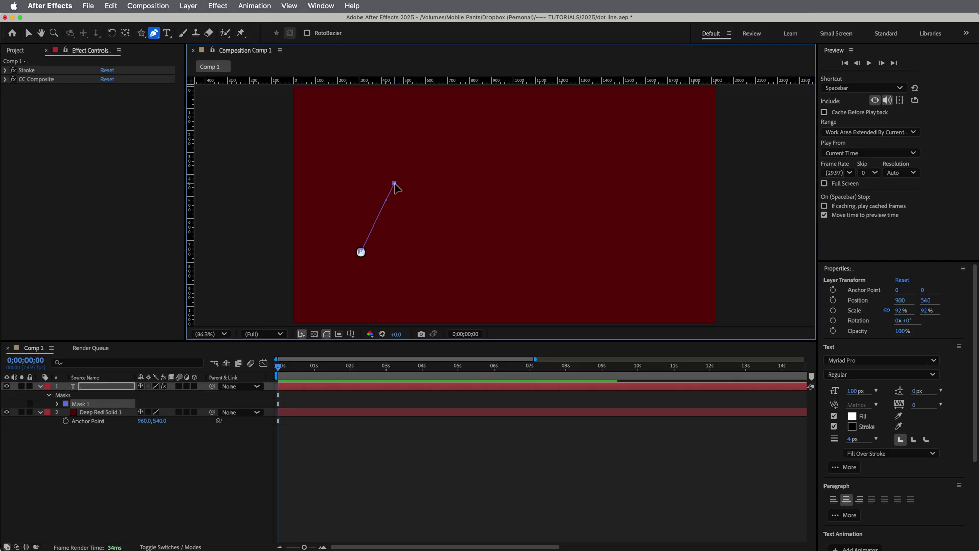
Step: Draw a nine-vertex zigzag mask path on the Comp 1 text layer with the Pen tool
left_click(437, 238)
left_click(475, 168)
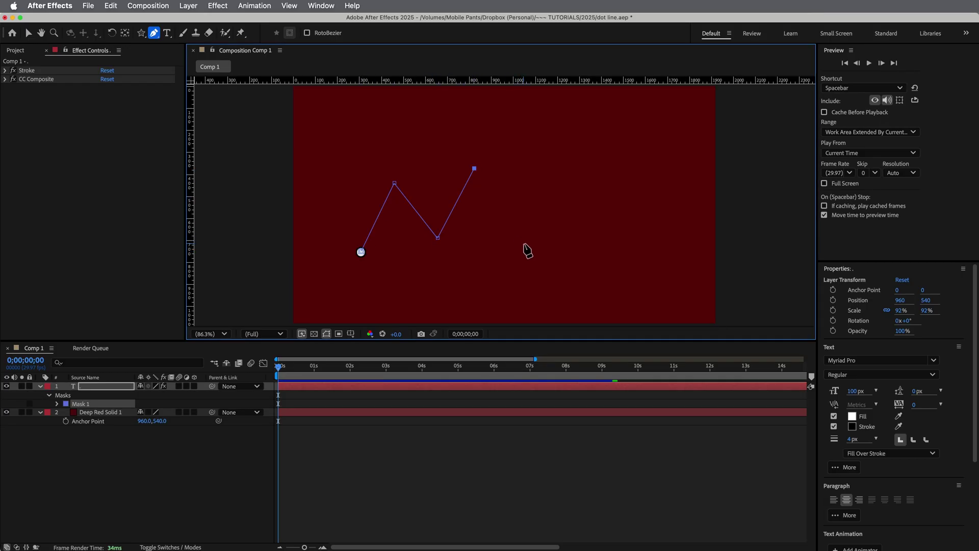
left_click(523, 243)
left_click(593, 215)
left_click(577, 148)
left_click(628, 142)
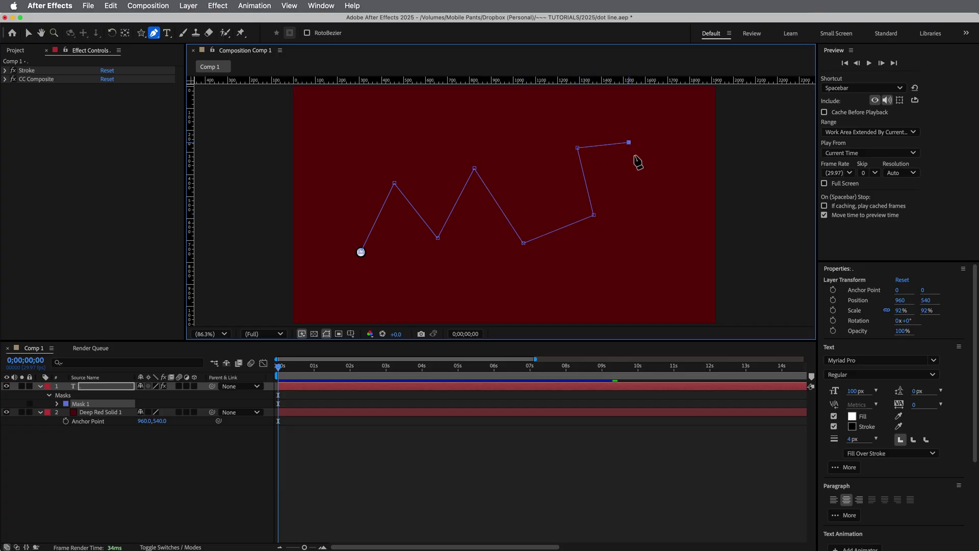
left_click(644, 229)
left_click(616, 284)
left_click(548, 198)
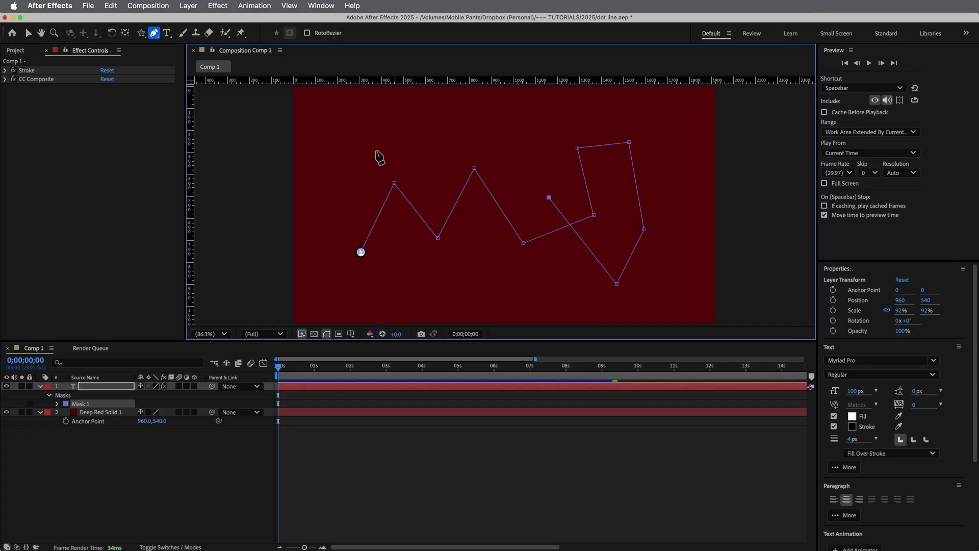
Step: Drag one mask vertex up and to the left and preview the joined dots
left_click(488, 464)
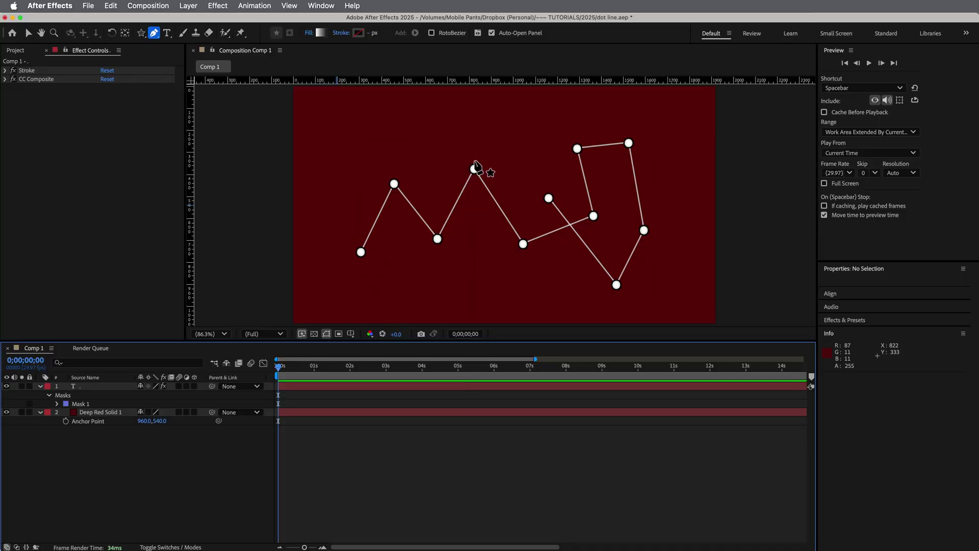
left_click(552, 388)
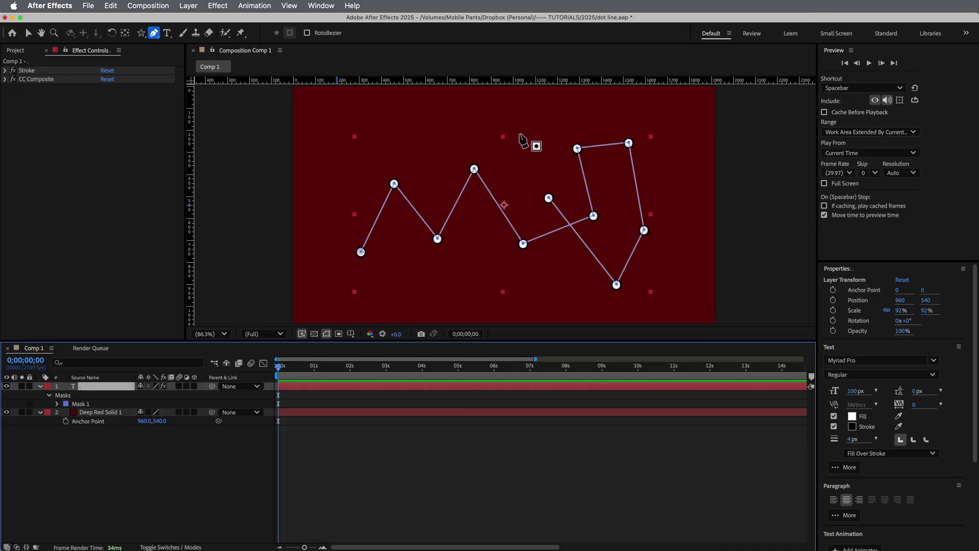
left_click_drag(548, 200, 511, 145)
left_click(538, 395)
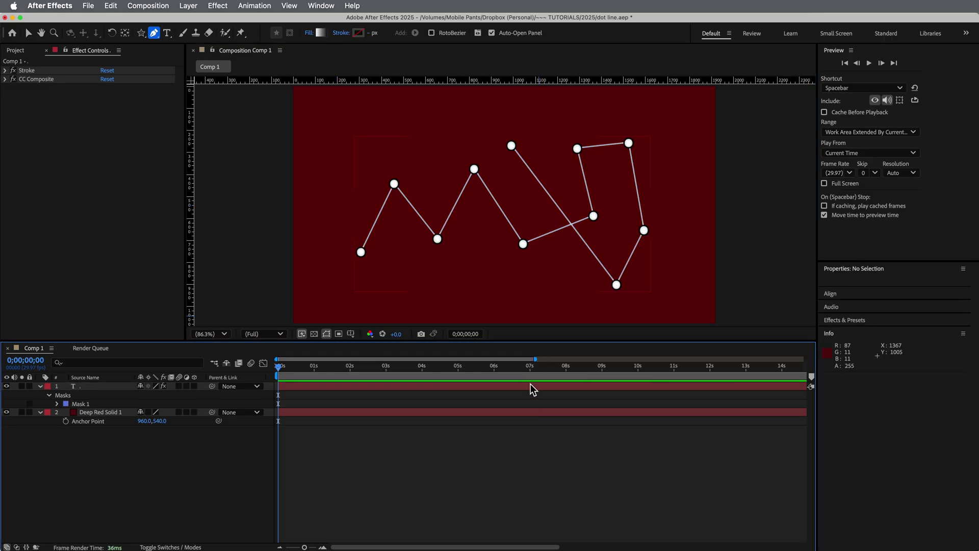
Step: Create a new composition named 'Text Dots'
left_click(530, 386)
key("super+n")
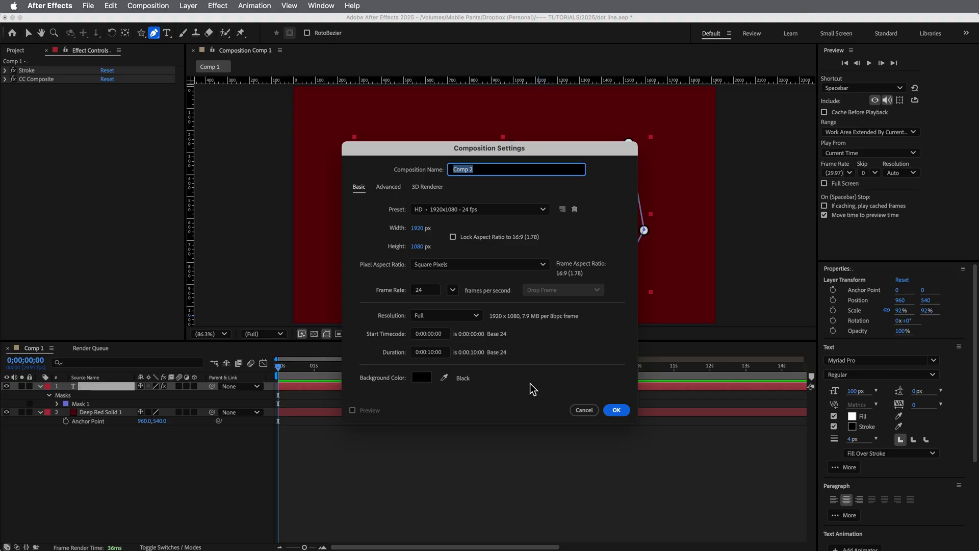
type("Text Dots")
key("Return")
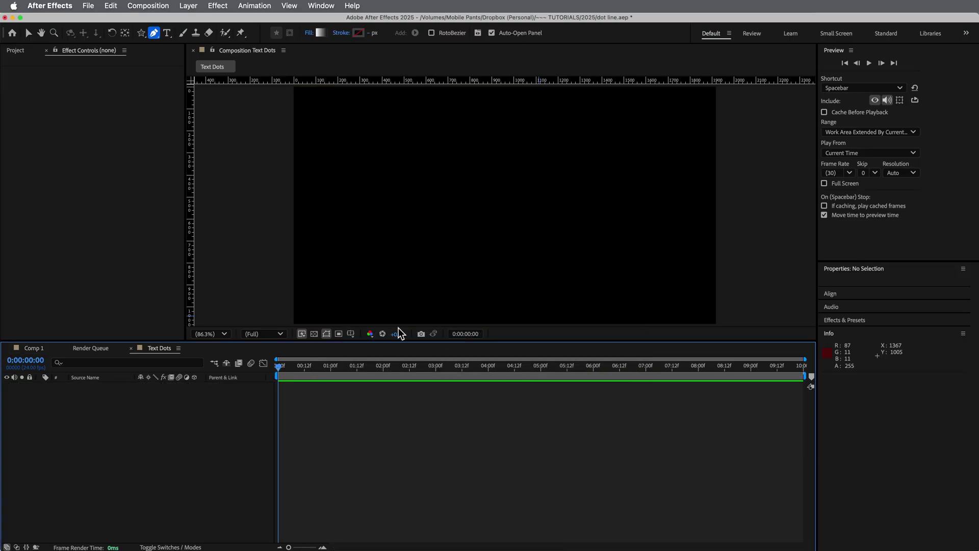
Step: Add a full-frame Deep Red solid layer to the comp
key("super+y")
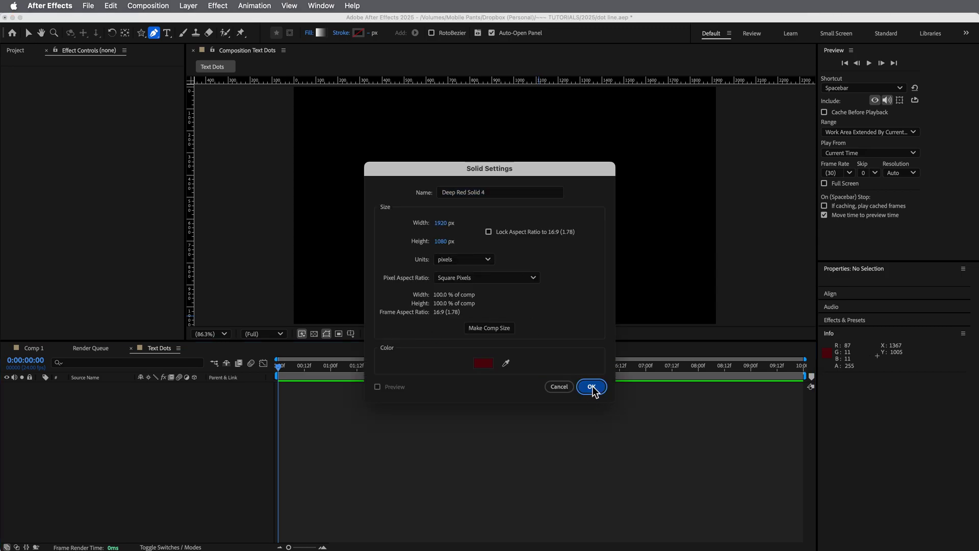
left_click(589, 386)
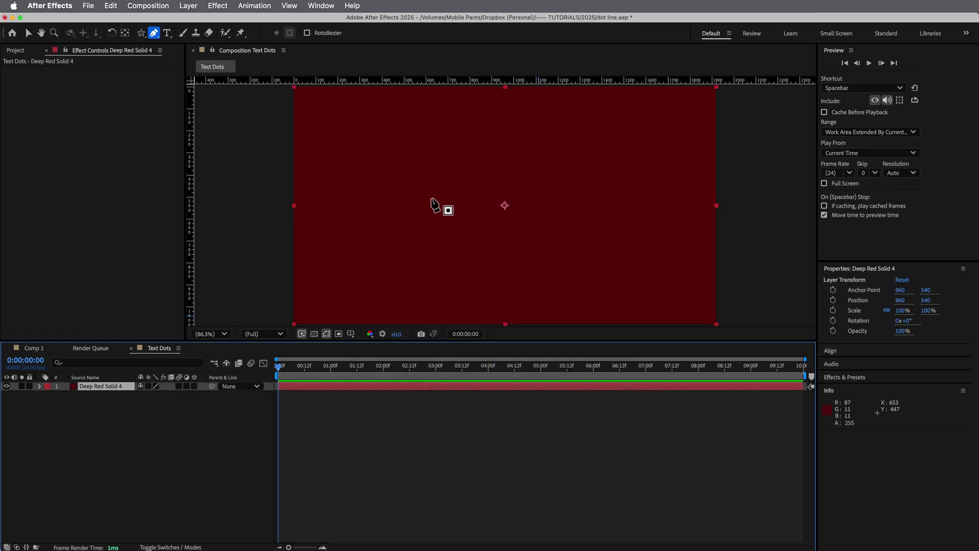
left_click(329, 436)
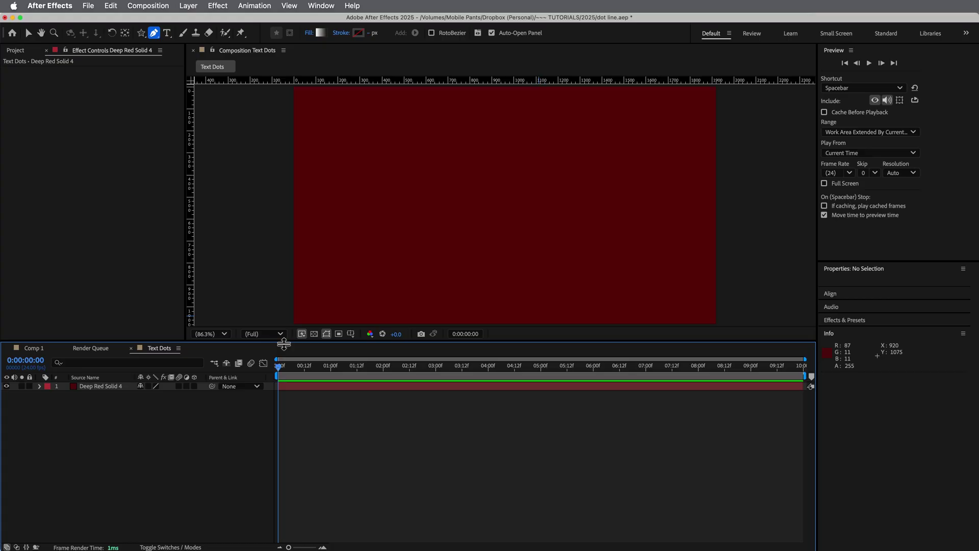
Step: Add a text layer with a single period at the comp centre, sized 200 px
left_click_drag(280, 341, 280, 373)
key("super+t")
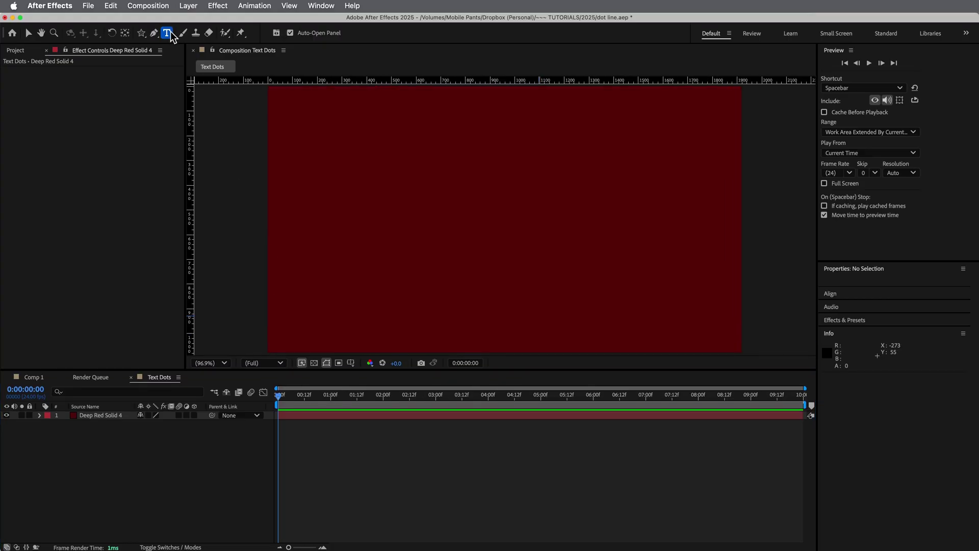
left_click(476, 222)
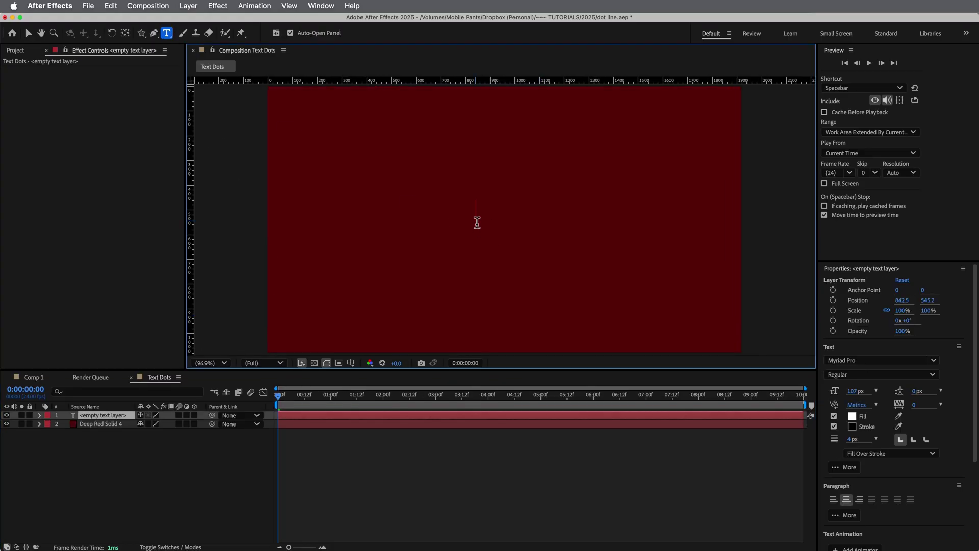
type(".")
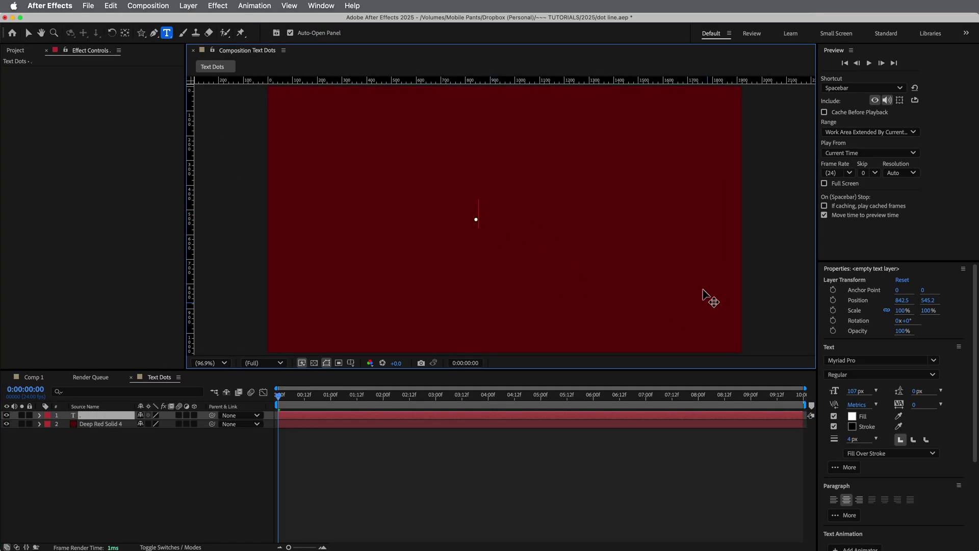
key("super+a")
left_click(854, 392)
type("20")
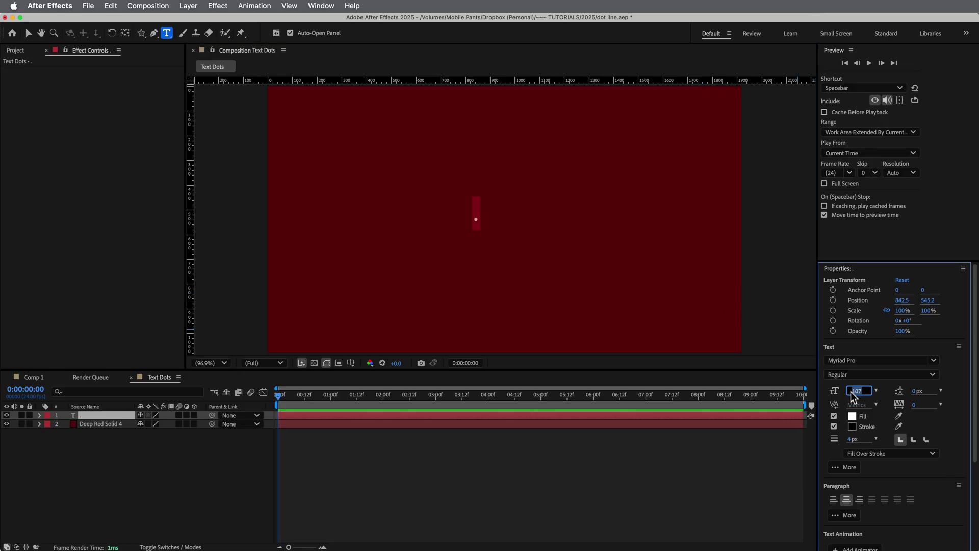
type("0")
key("Return")
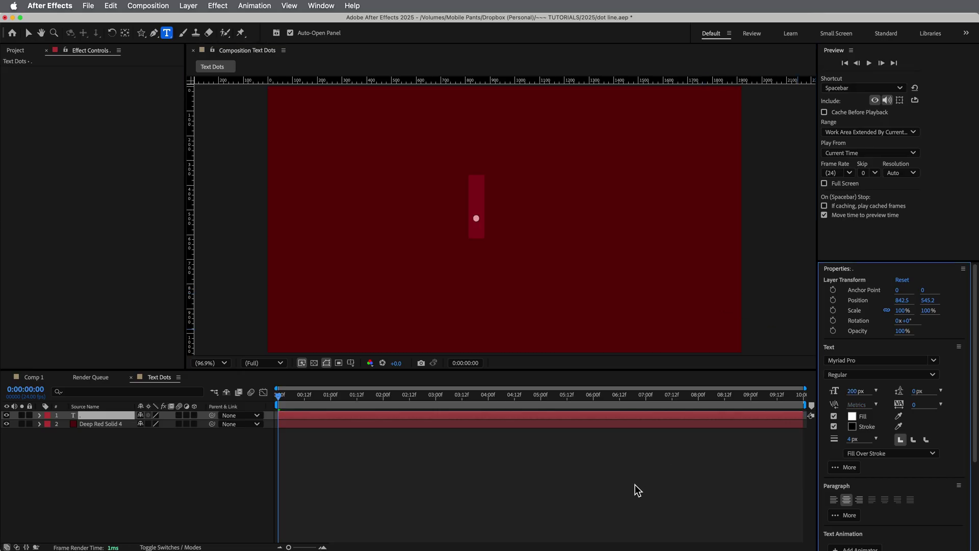
Step: Set the dot text's leading to 0.01
left_click(625, 415)
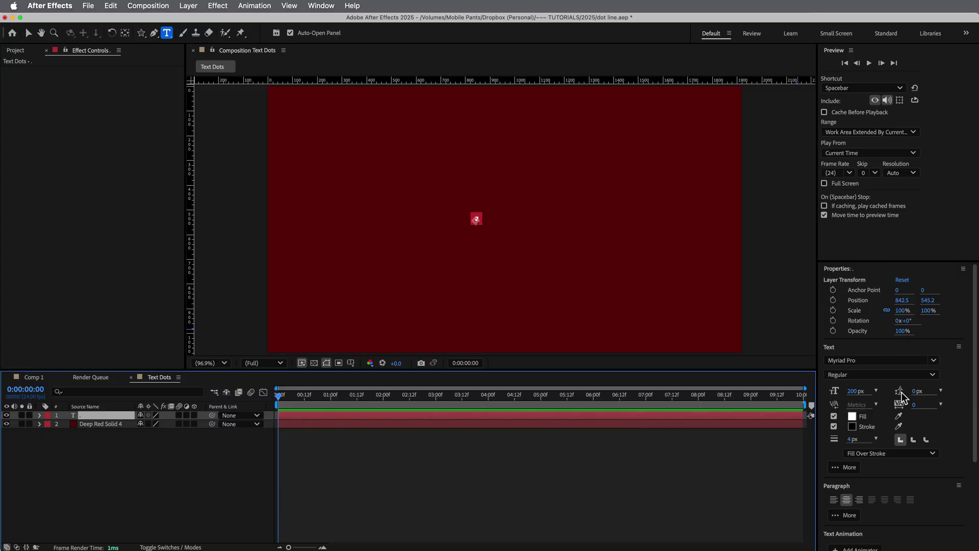
mouse_move(919, 397)
left_mouse_down()
mouse_move(962, 395)
mouse_move(918, 396)
left_mouse_up()
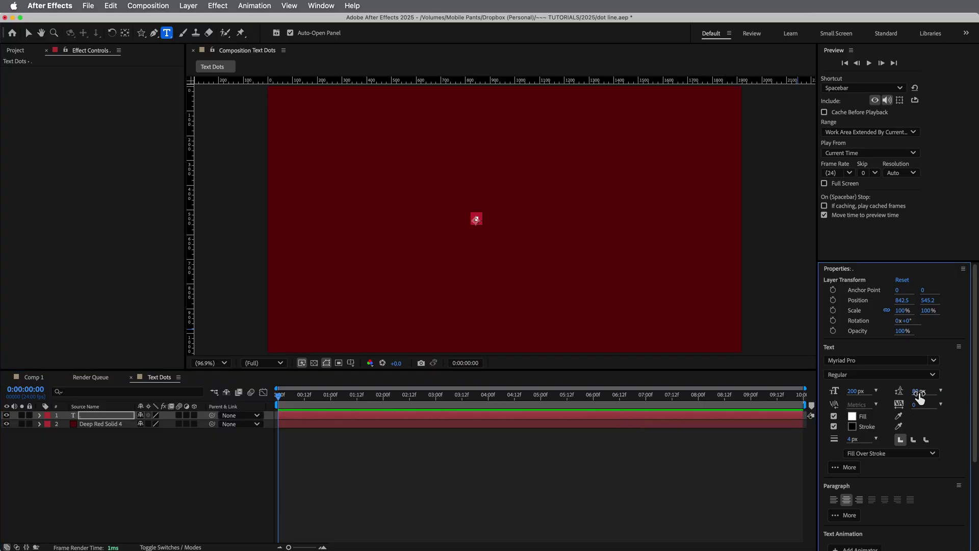
left_click(918, 395)
type("0.01")
key("Return")
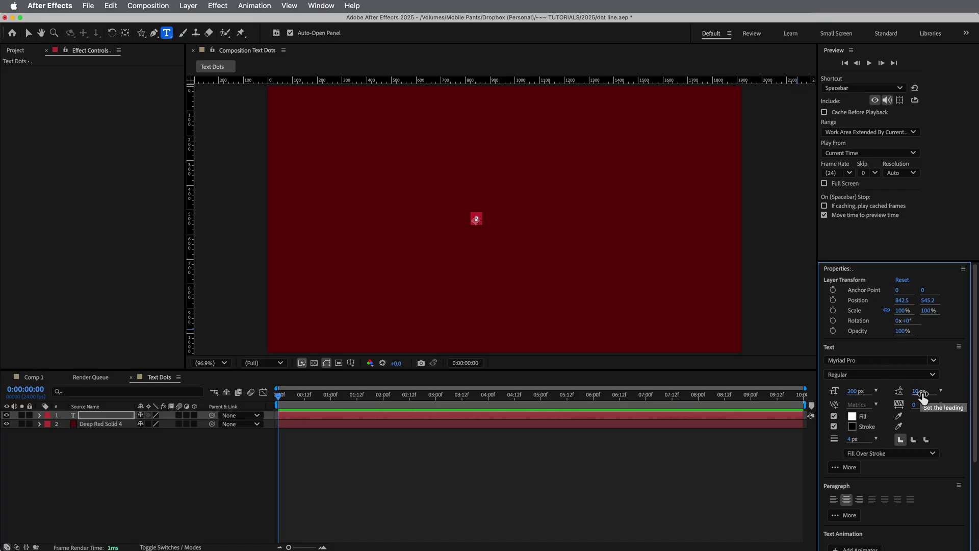
left_click(673, 443)
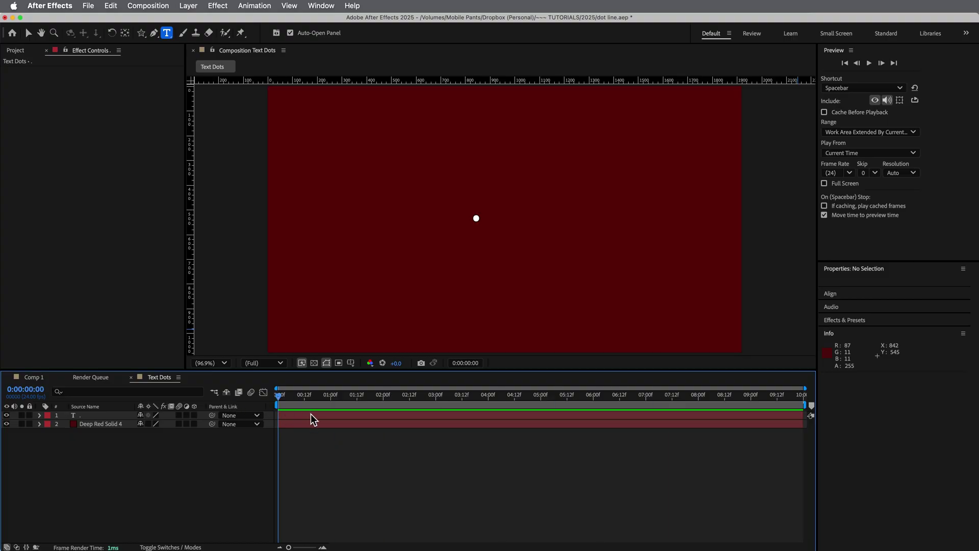
Step: Twirl open the dot text layer and its Text group in the Timeline
left_click(40, 415)
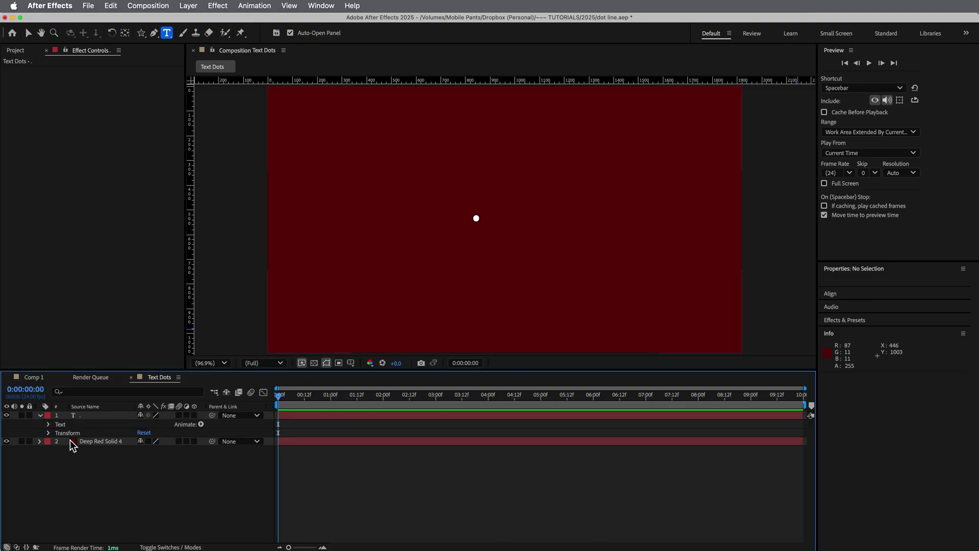
left_click(48, 424)
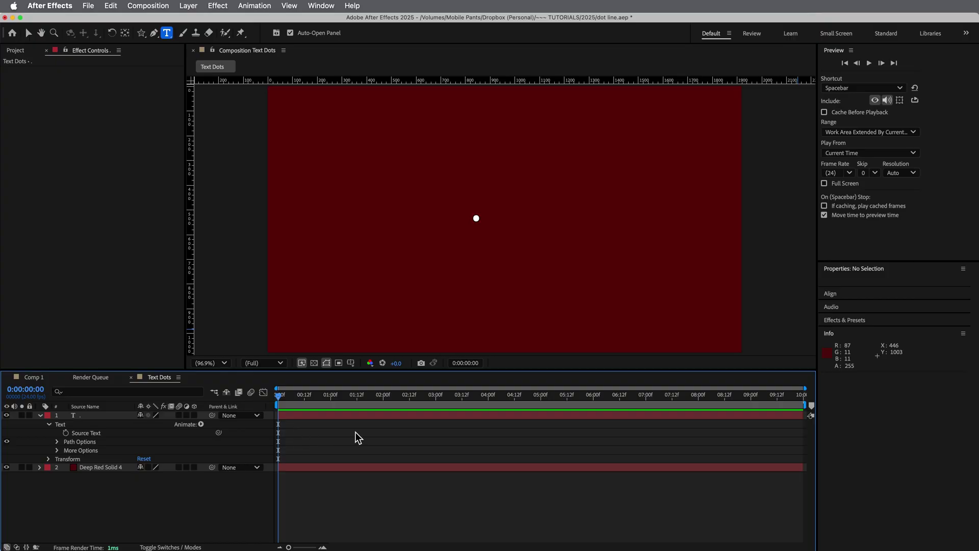
Step: Draw a five-vertex open zigzag mask across the comp on the dot text layer
left_click(356, 415)
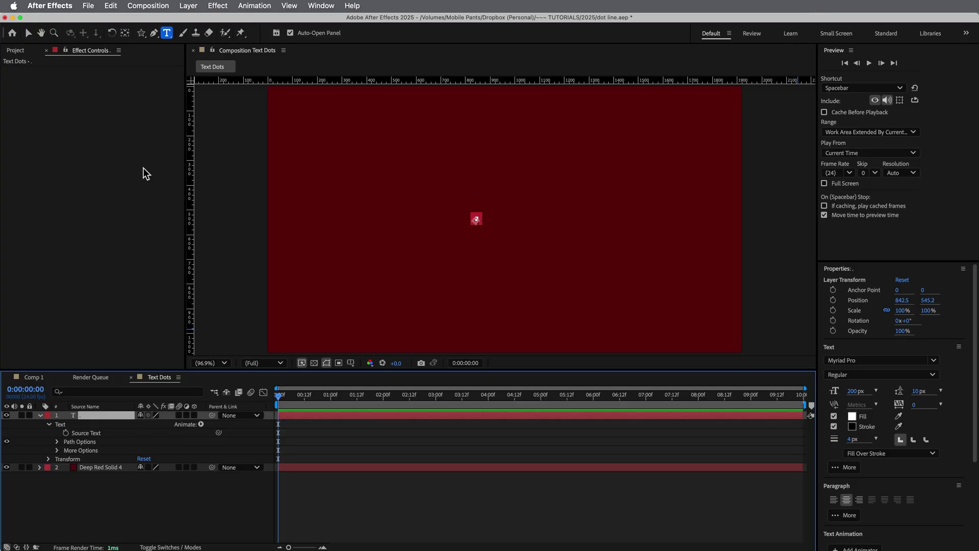
left_click(394, 423)
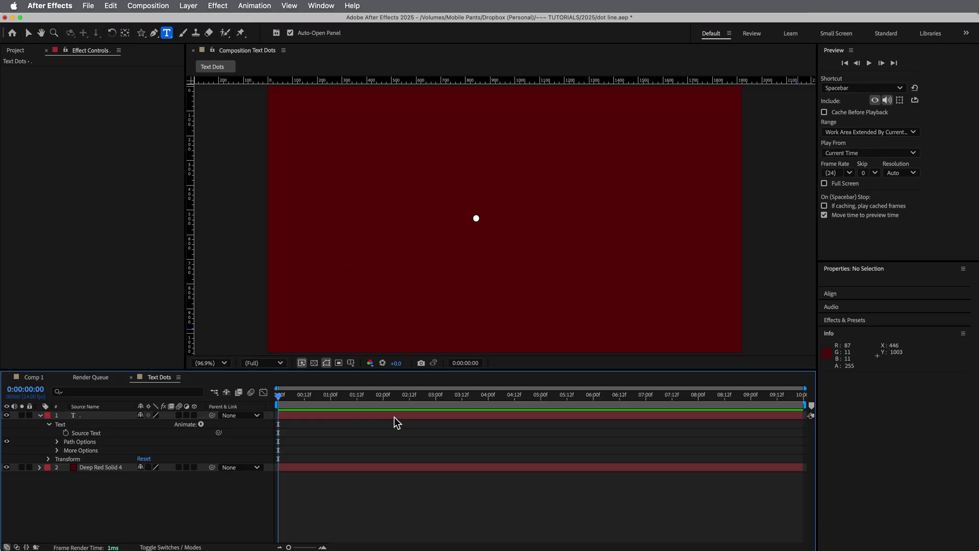
left_click(396, 416)
left_click(153, 33)
left_click(362, 253)
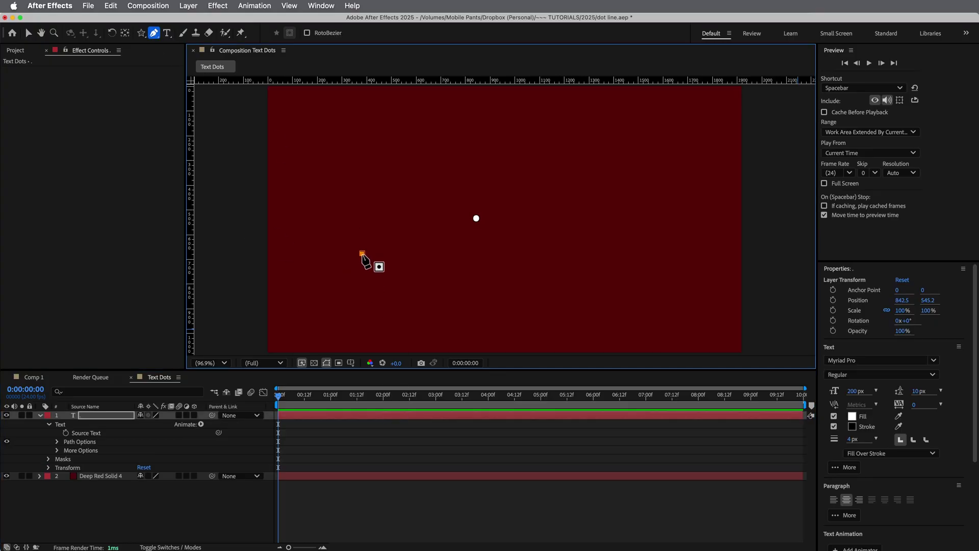
left_click(425, 179)
left_click(489, 267)
left_click(593, 155)
left_click(697, 206)
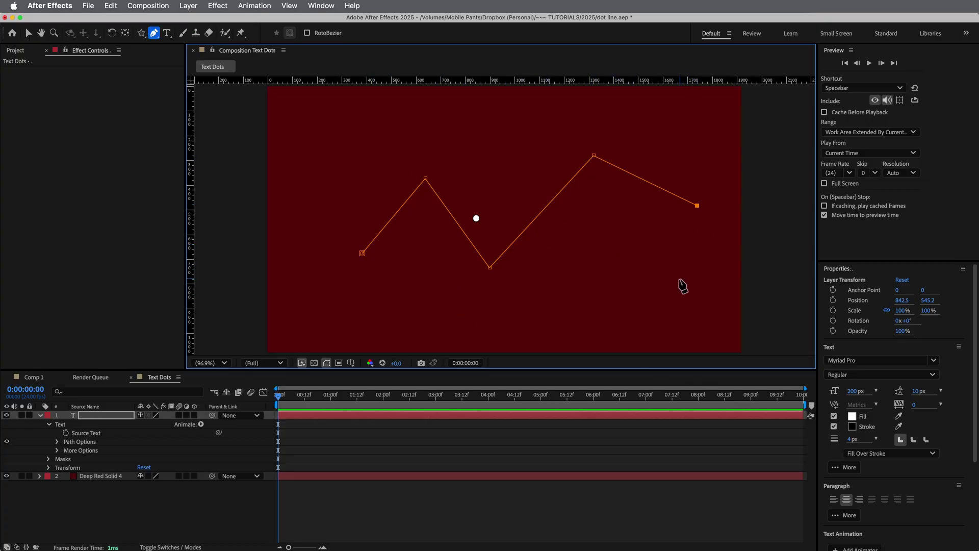
left_click(486, 438)
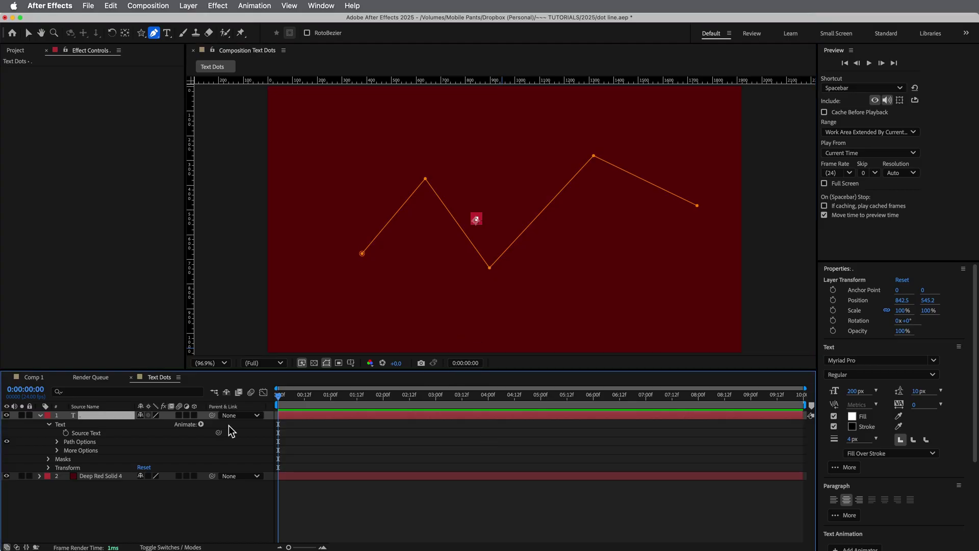
left_click(333, 431)
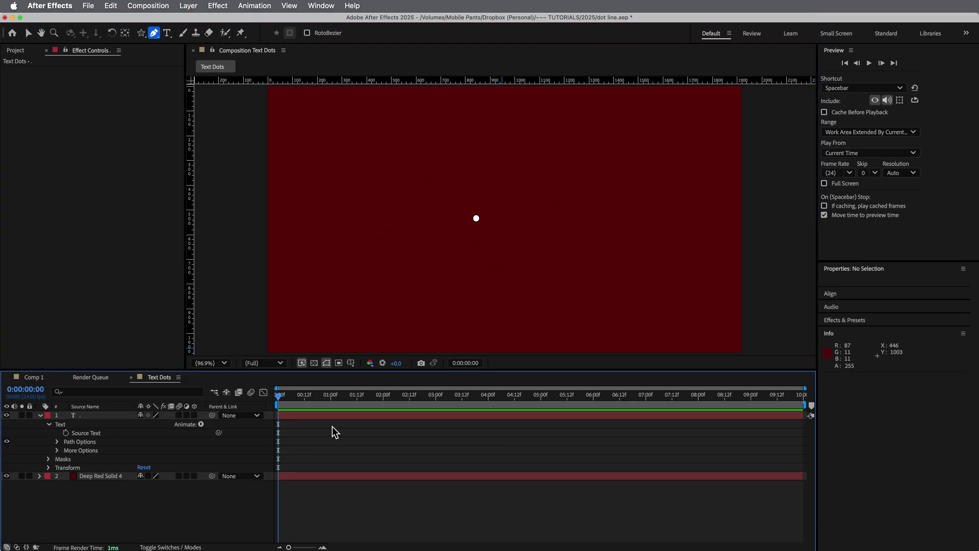
left_click(334, 421)
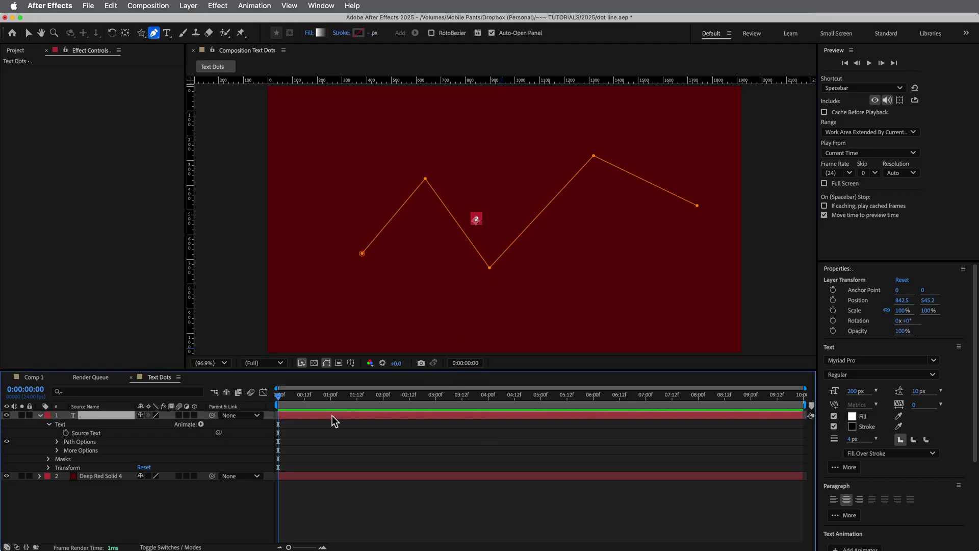
Step: Start a Source Text expression with tPath linked to Mask 1's Mask Path
left_click(66, 437)
left_click(66, 433, "alt")
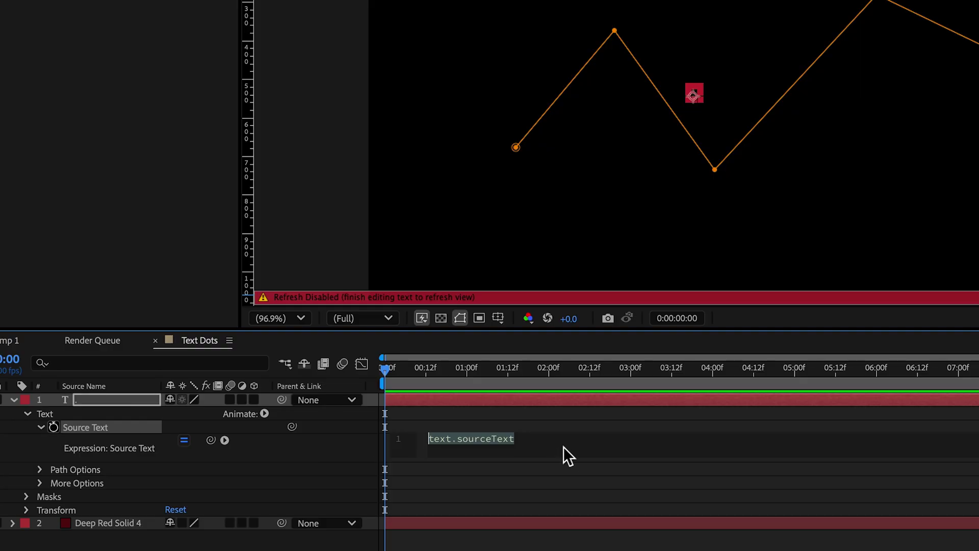
type("t")
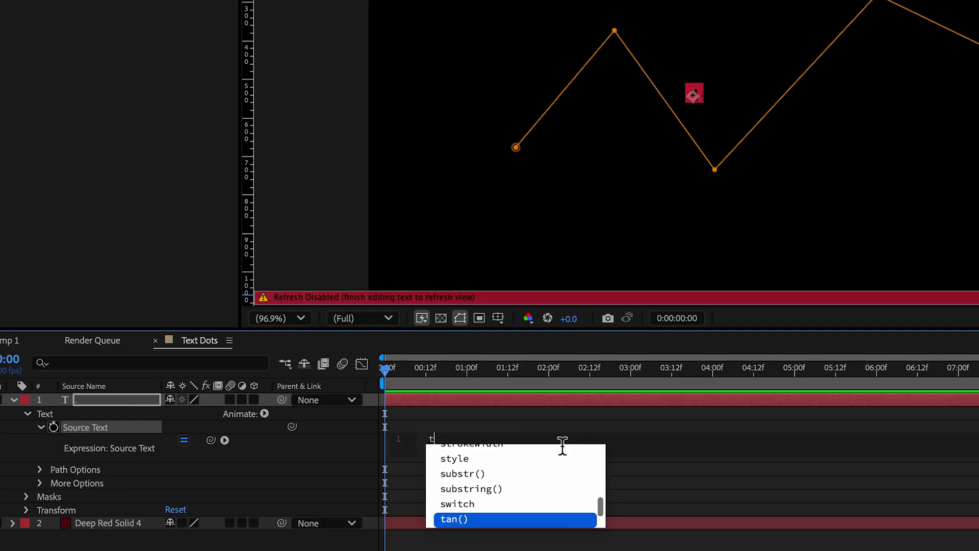
type("Path")
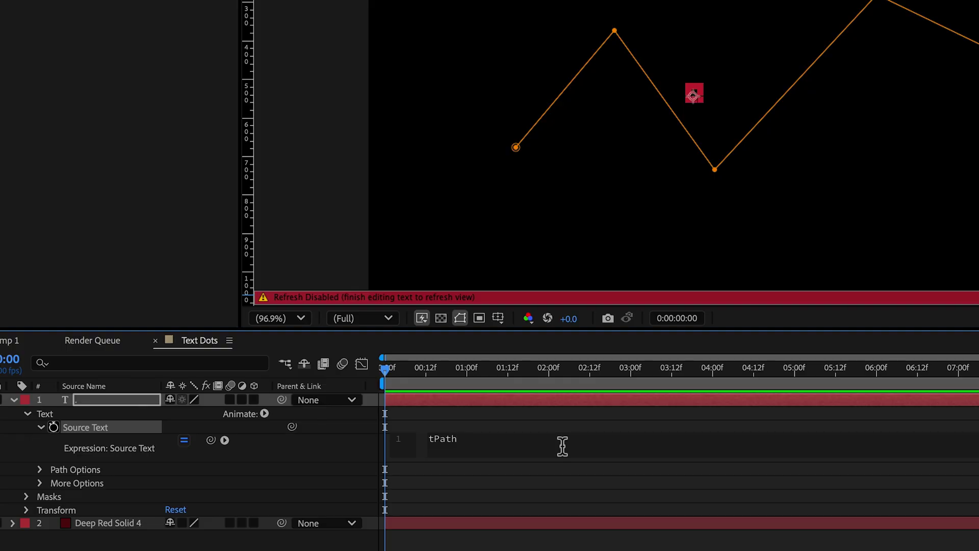
type("=")
left_click(27, 496)
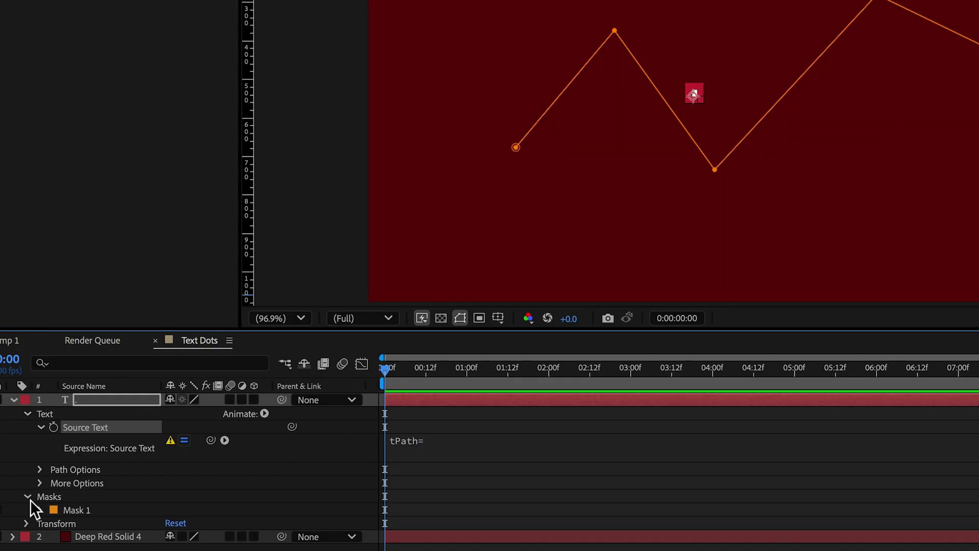
left_click(40, 511)
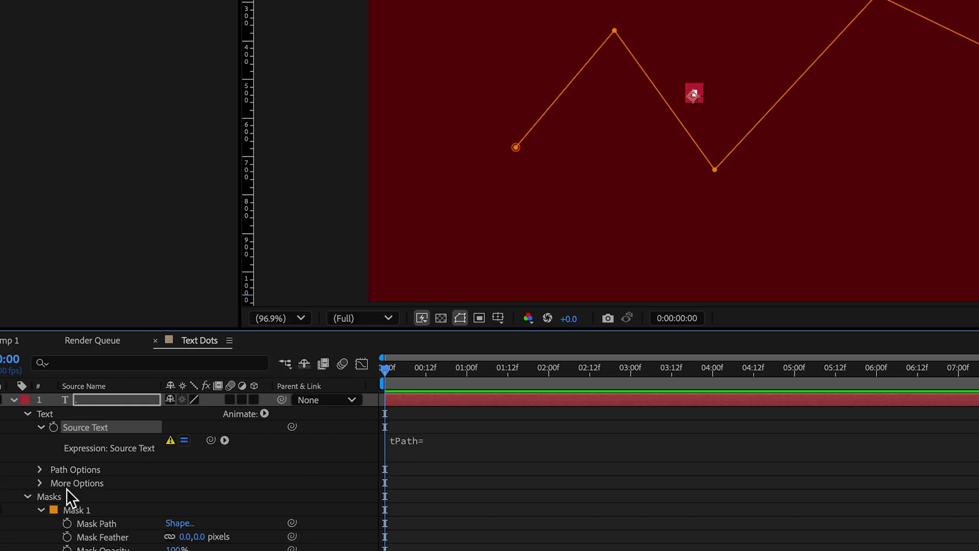
left_click(536, 439)
left_click(536, 439)
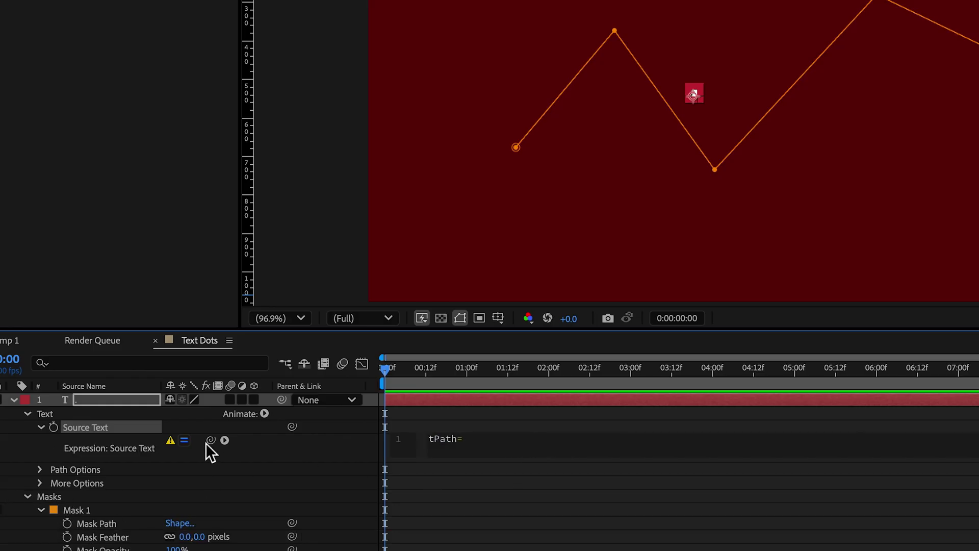
left_click_drag(210, 439, 93, 520)
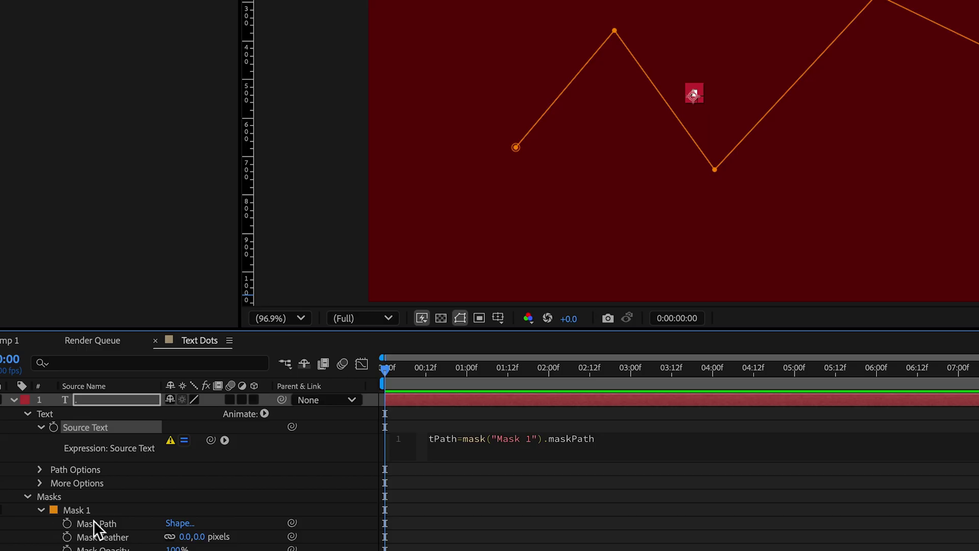
type(";")
Step: Add the expression line tAmount = tPath.points().length
key("Return")
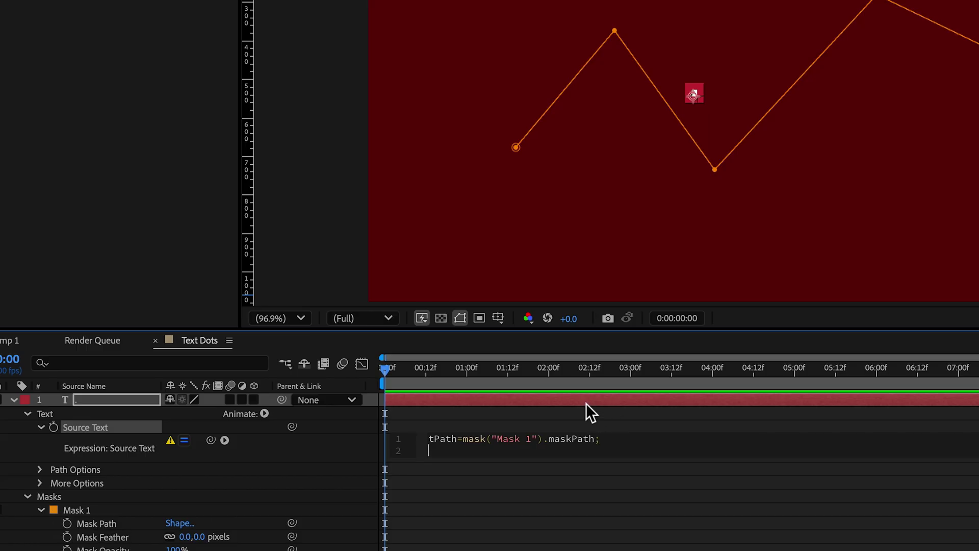
type("tPath")
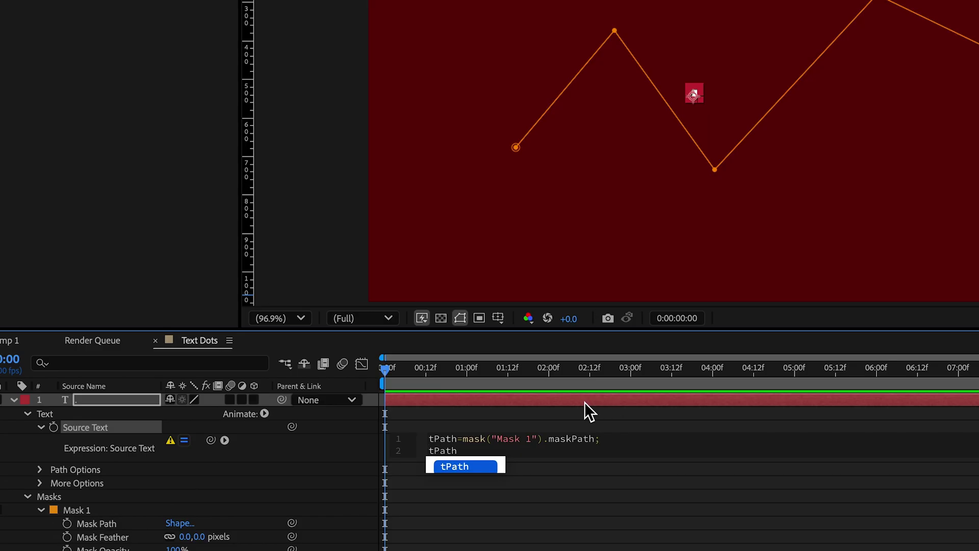
type(".points")
key("Return")
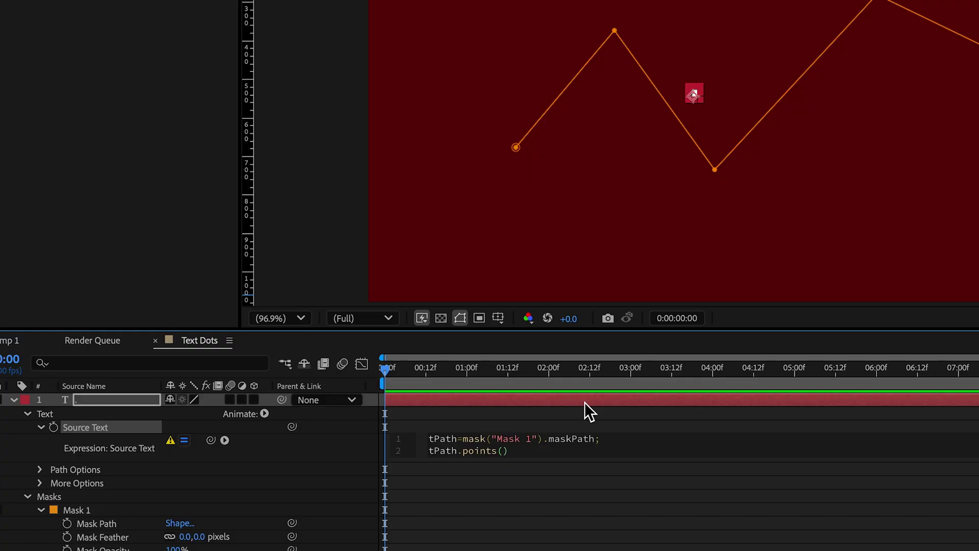
type(".le")
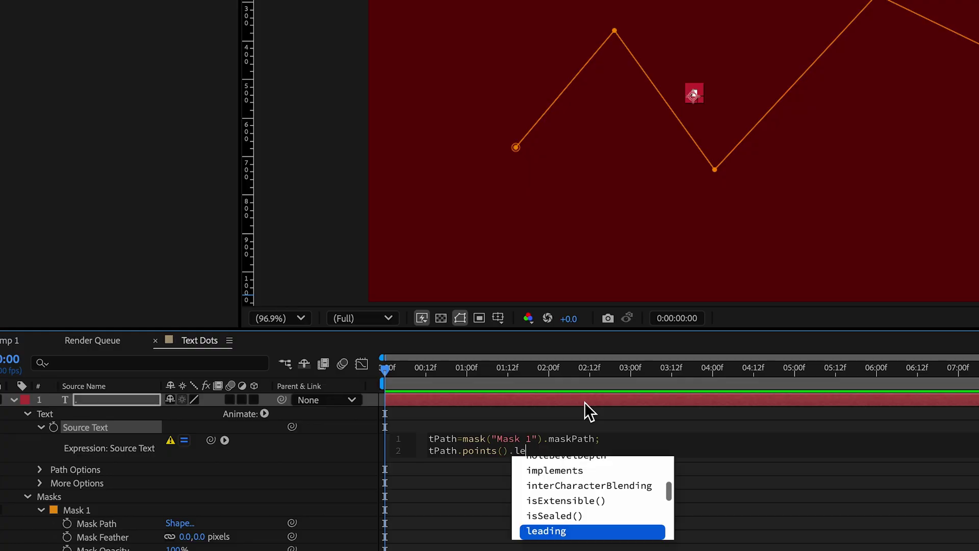
type("nght")
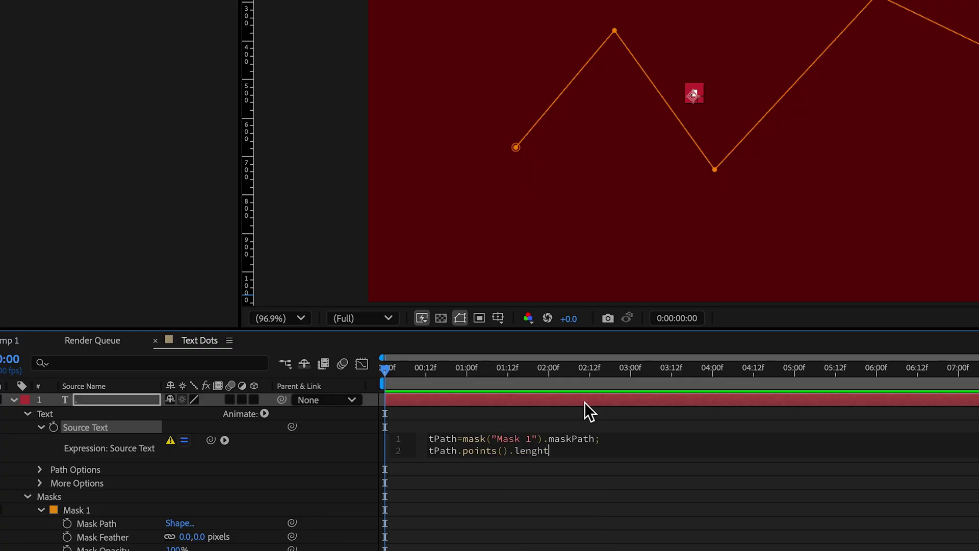
key("BackSpace")
key("BackSpace")
key("BackSpace")
type("gth")
left_click(433, 452)
type("tAmount")
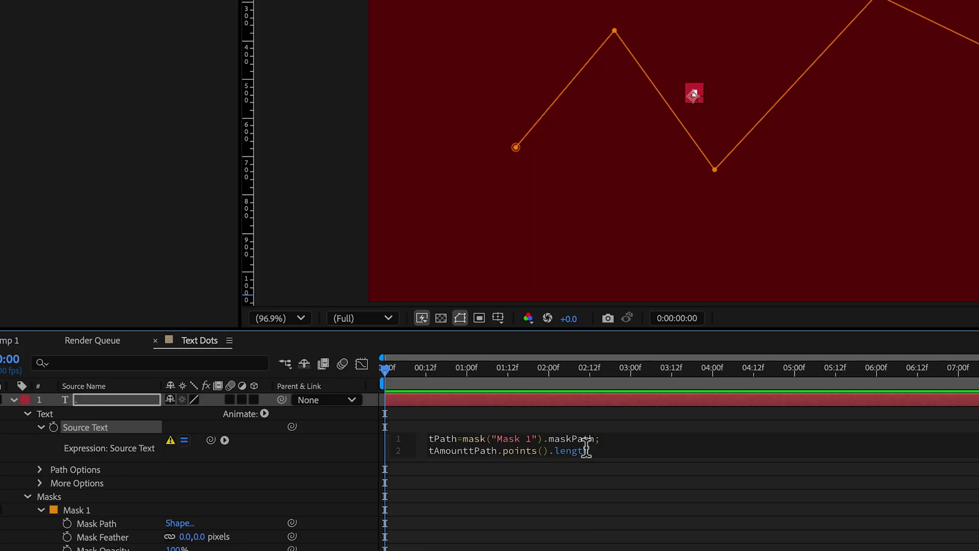
type(" =")
left_click(653, 458)
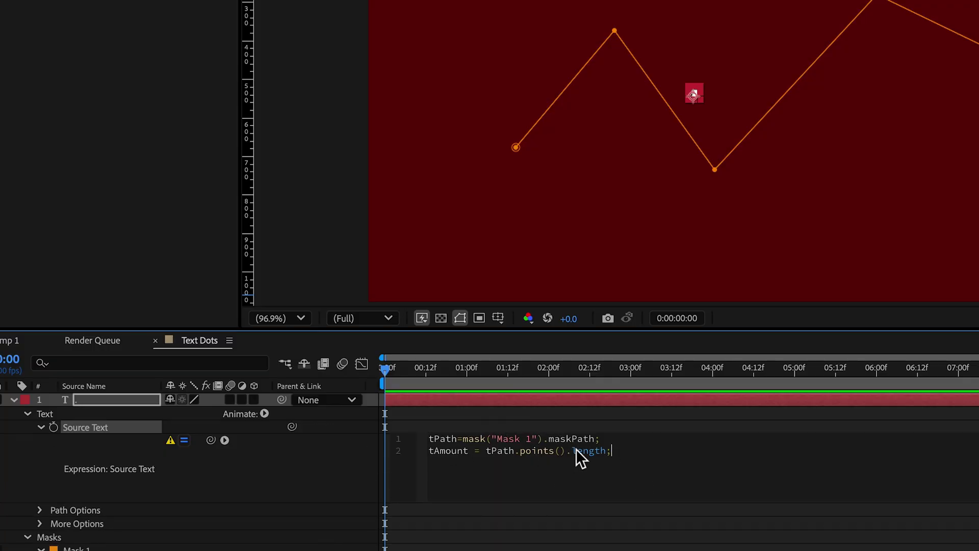
Step: Add a tText line set to the layer's Source Text plus a line break
key("Return")
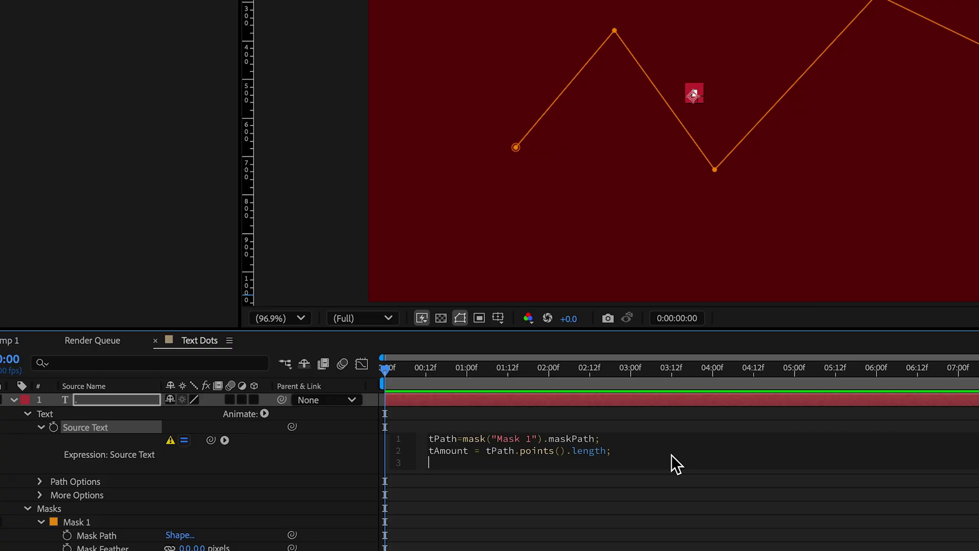
type("tText")
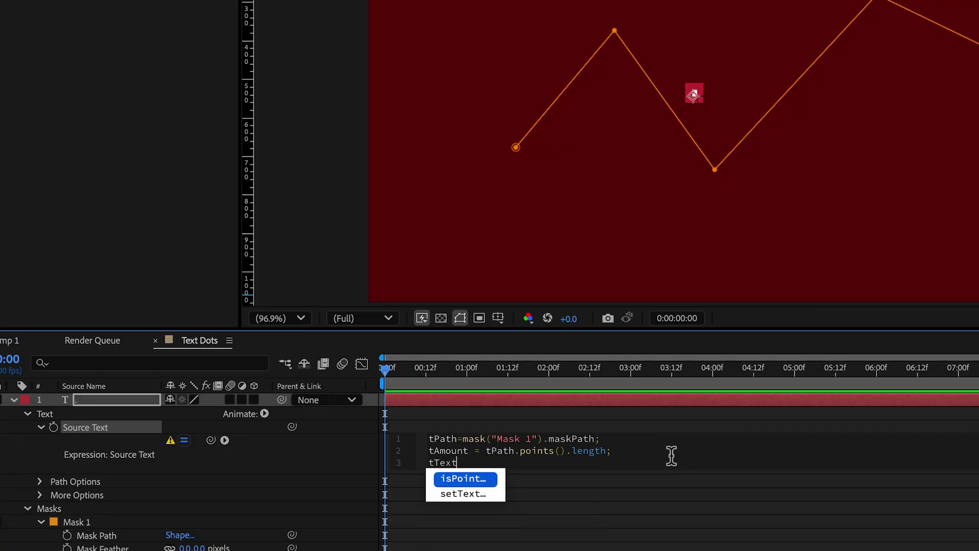
type("=")
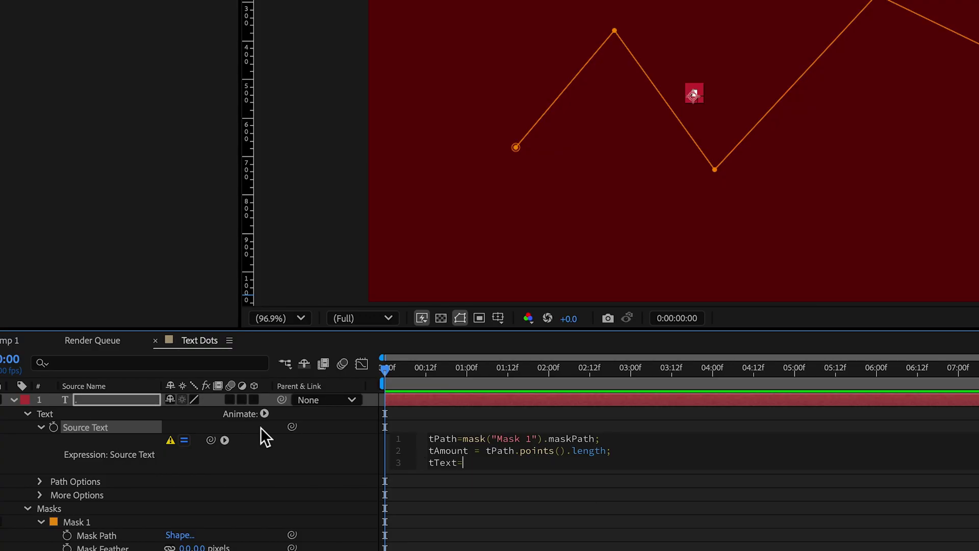
left_click_drag(211, 439, 103, 427)
type("=")
key("BackSpace")
type("+")
type("\"\"")
type("\\")
type("r")
type(";")
Step: Finish with tText.repeat(tAmount) and commit the expression
key("Return")
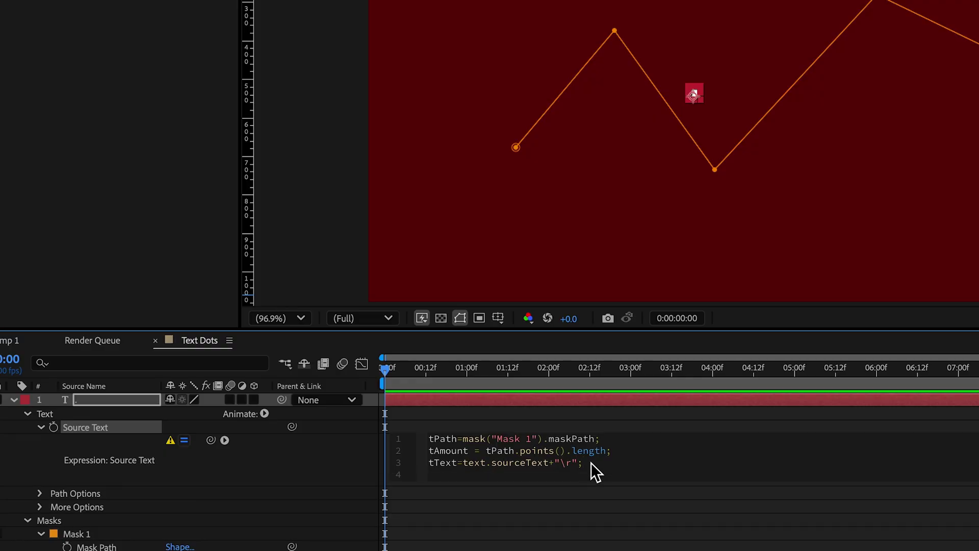
type("tText.repeat")
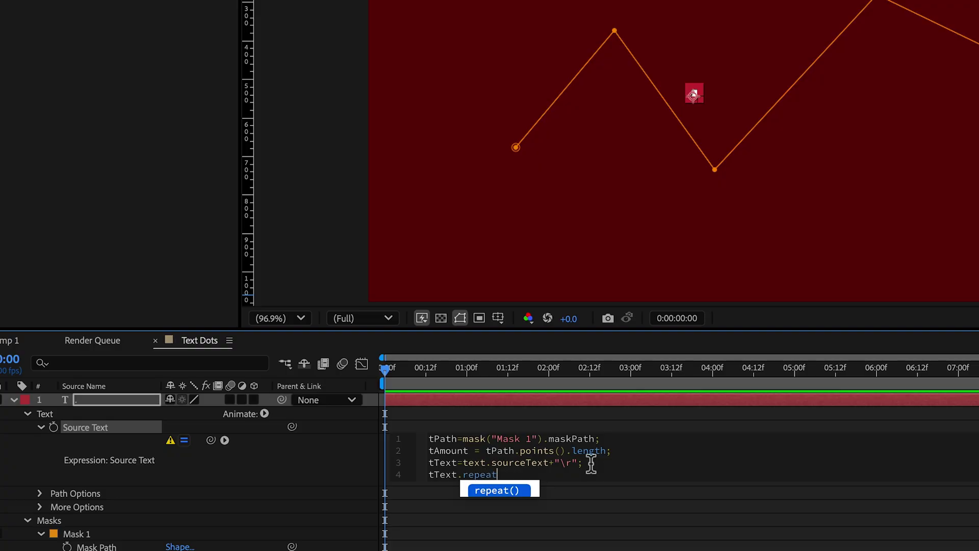
type("9")
key("BackSpace")
type("(")
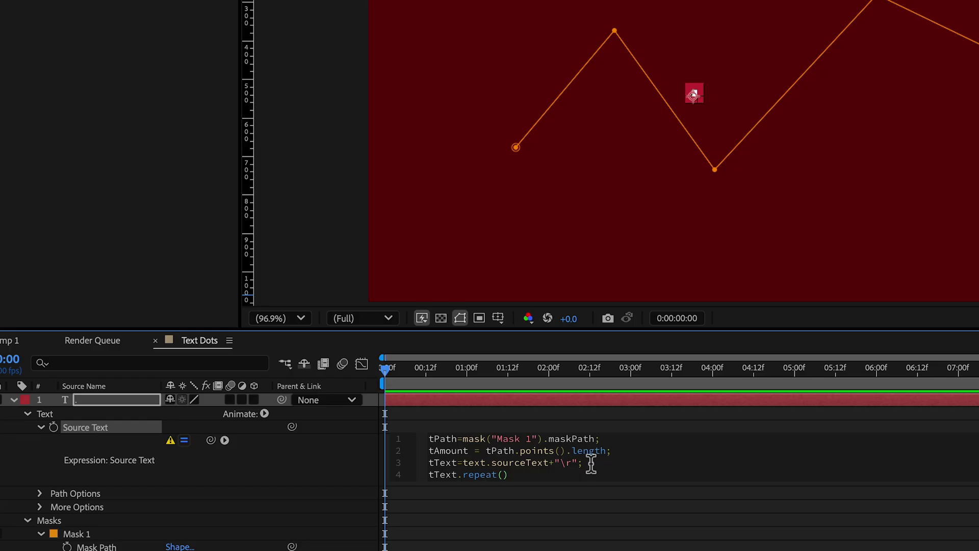
type("tAmount")
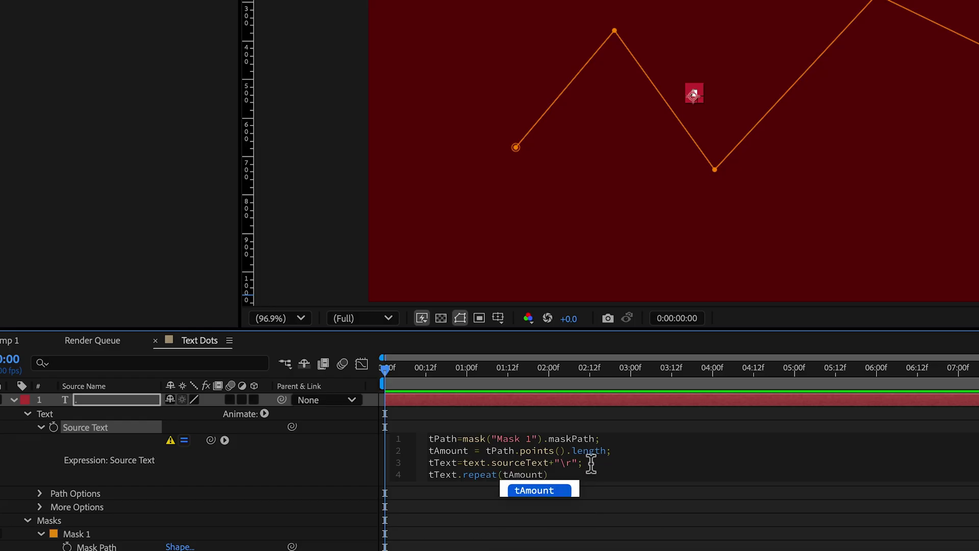
type(")")
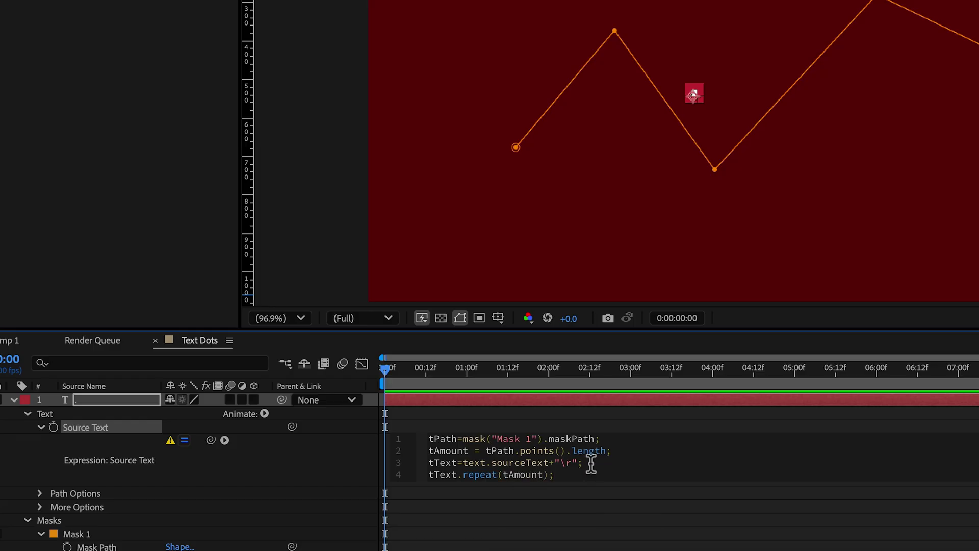
left_click(591, 499)
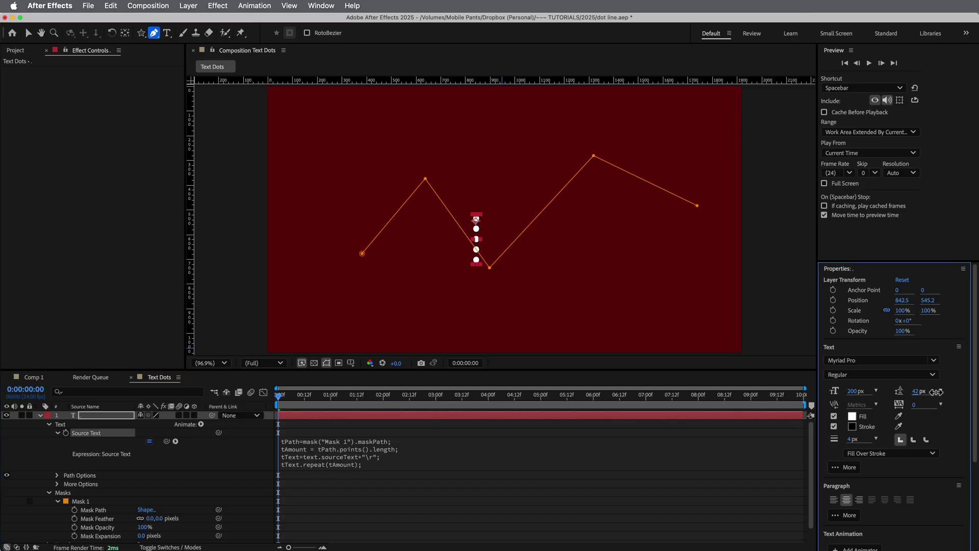
Step: Set the leading to 48 px and add two new vertices to Mask 1
left_click_drag(936, 391, 942, 391)
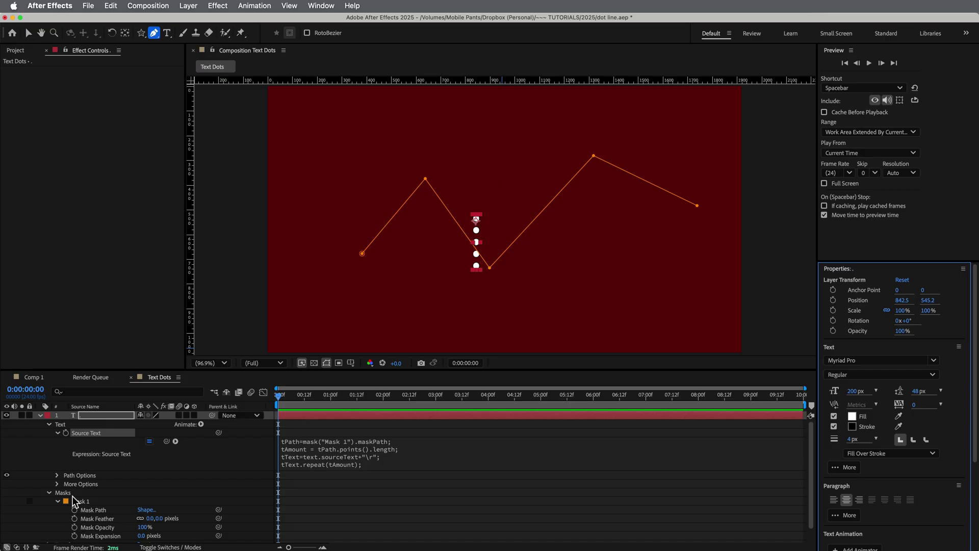
left_click(93, 509)
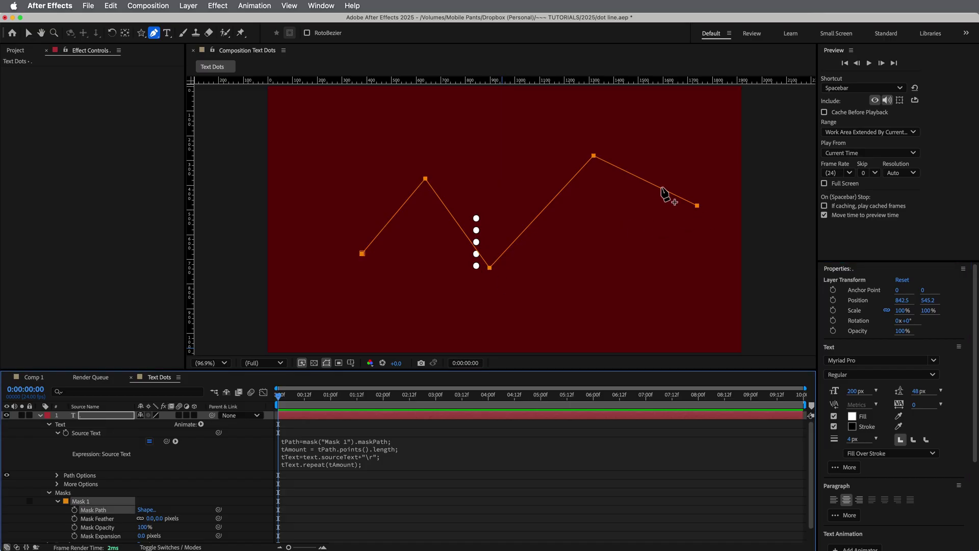
left_click(648, 182)
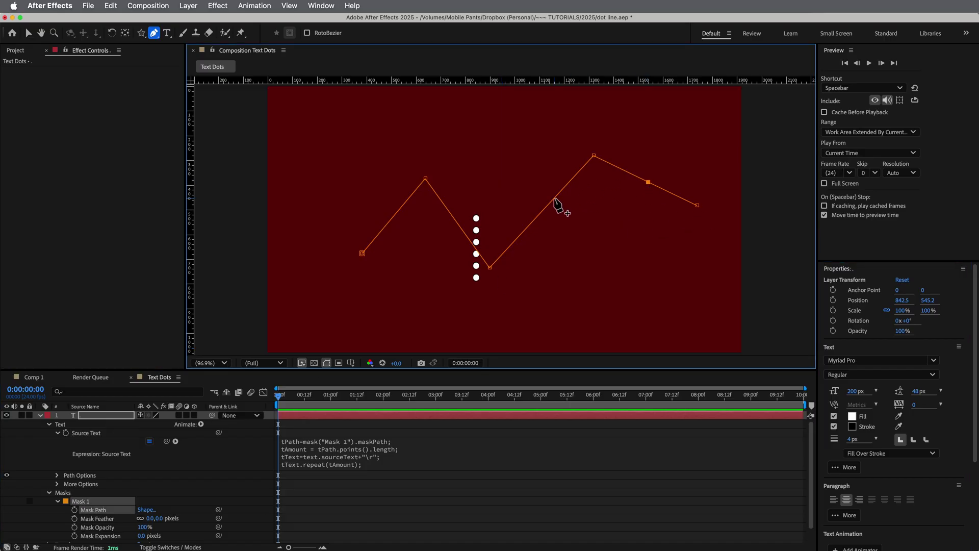
mouse_move(555, 200)
left_mouse_down()
mouse_move(605, 247)
mouse_move(567, 214)
left_mouse_up()
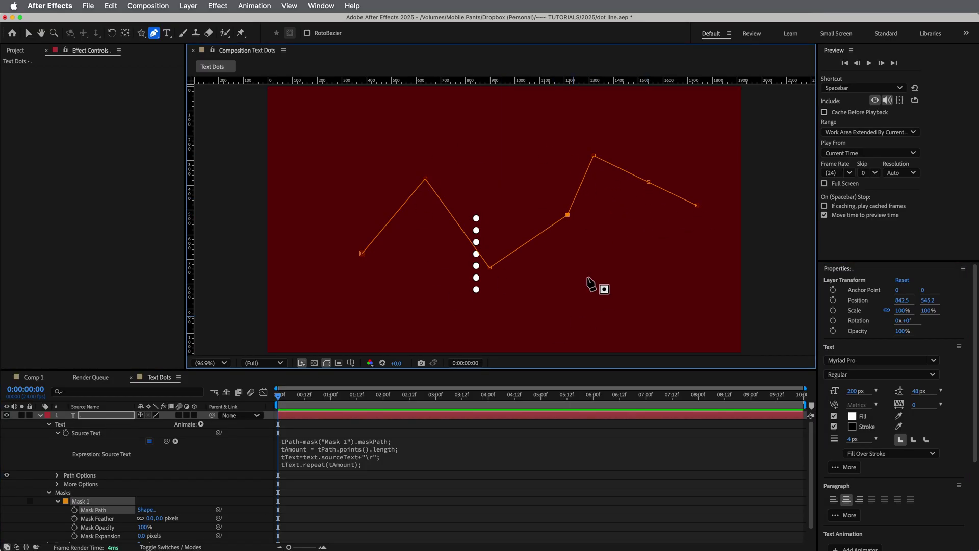
Step: Check the Source Text expression, then select Mask 1
left_click(576, 439)
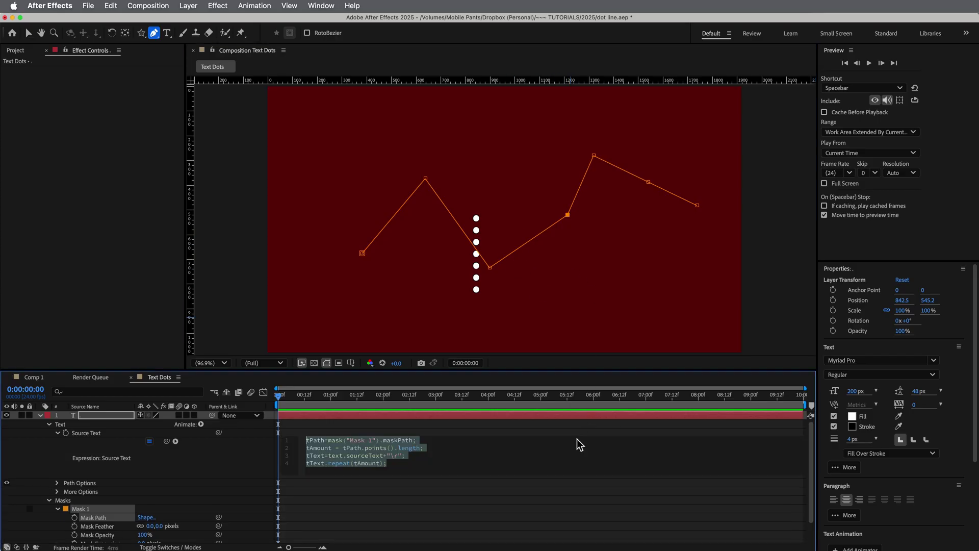
left_click(543, 413)
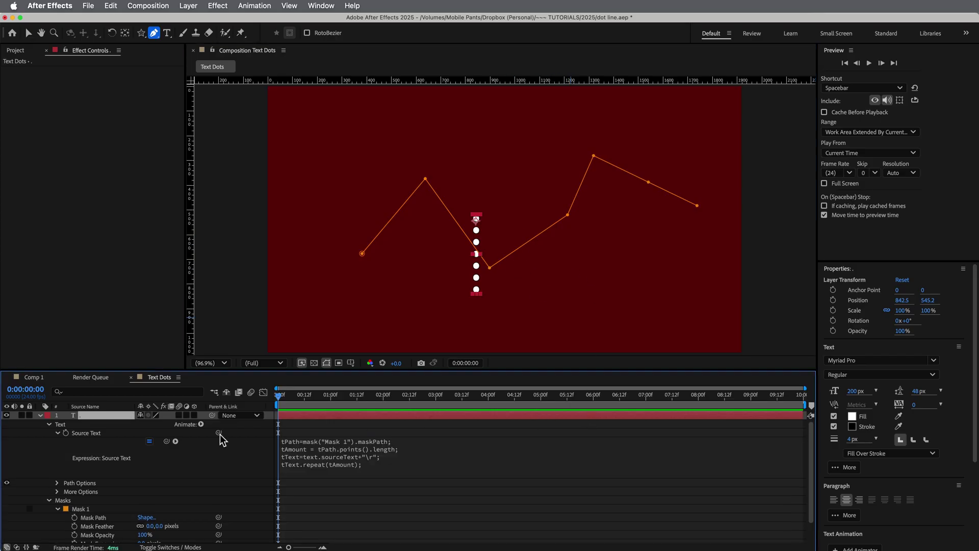
left_click(80, 509)
Step: Delete and restore Mask 1, then open and enlarge the Source Text expression field
key("Delete")
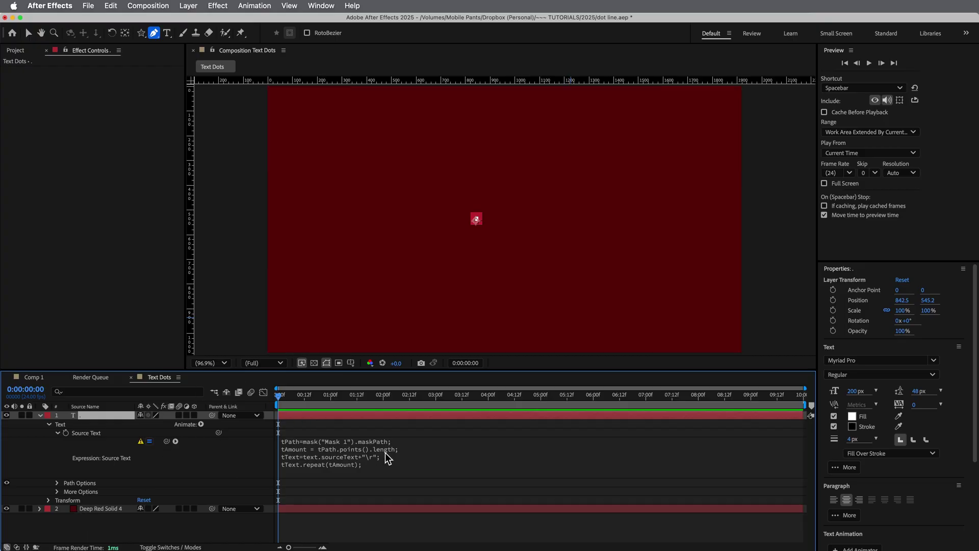
key("super+z")
left_click(444, 467)
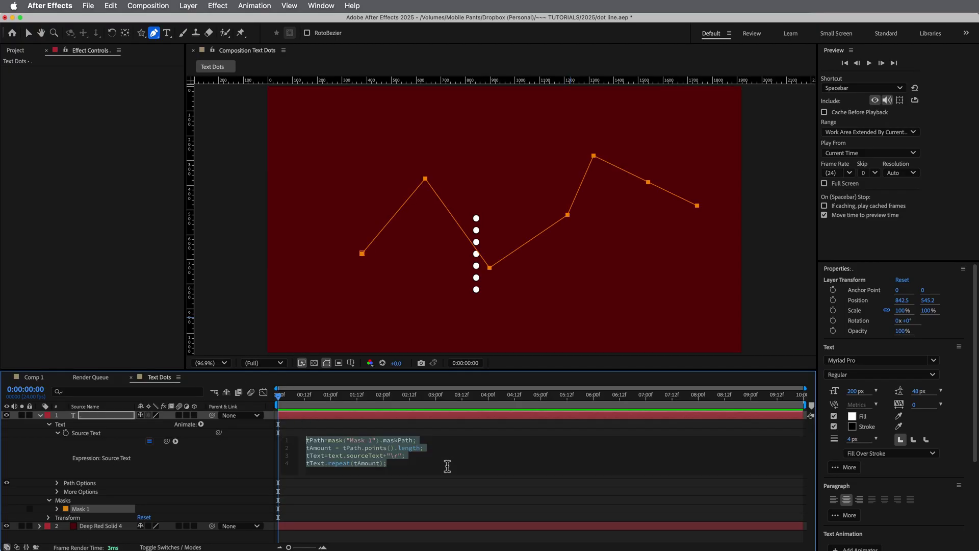
left_click(453, 467)
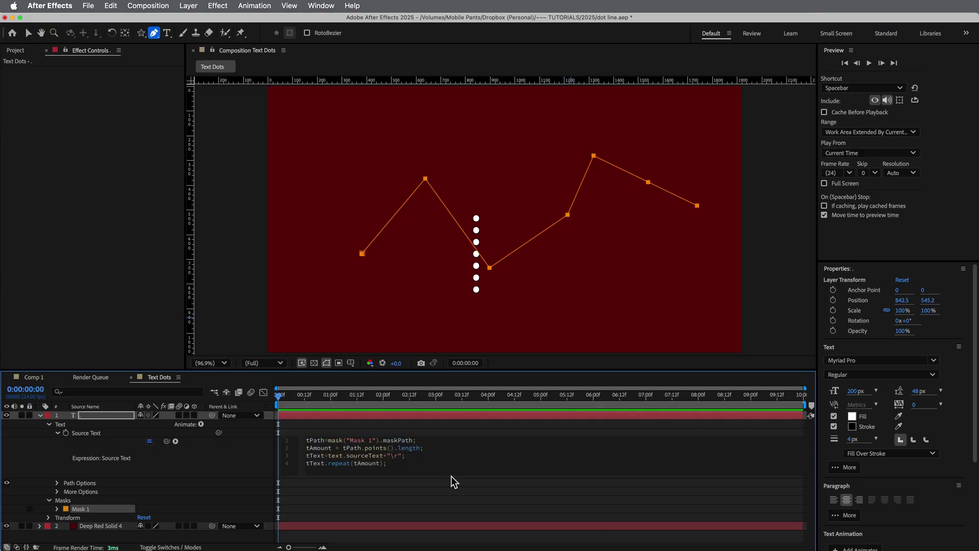
left_click_drag(451, 479, 452, 492)
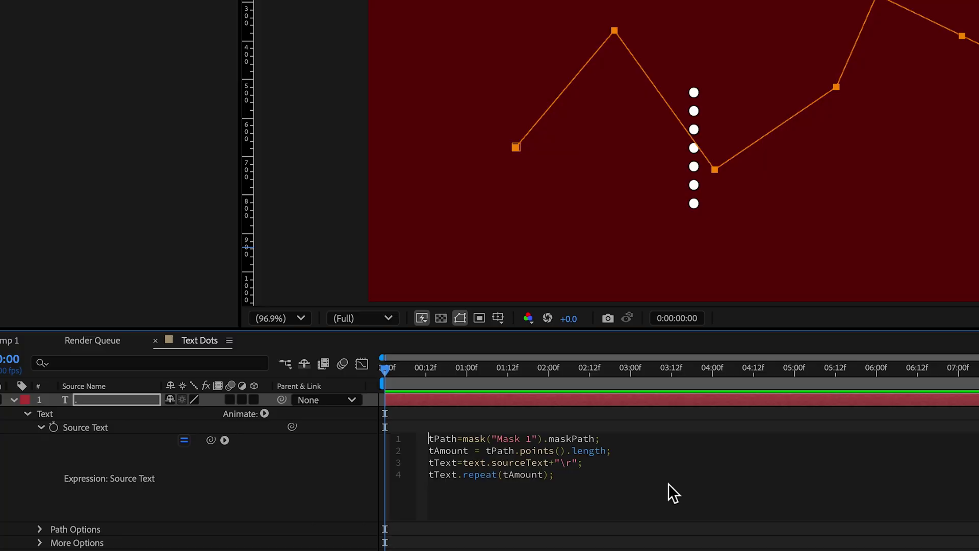
Step: Wrap the expression in try{ … }catch(err){ value; } as an error fallback
key("Return")
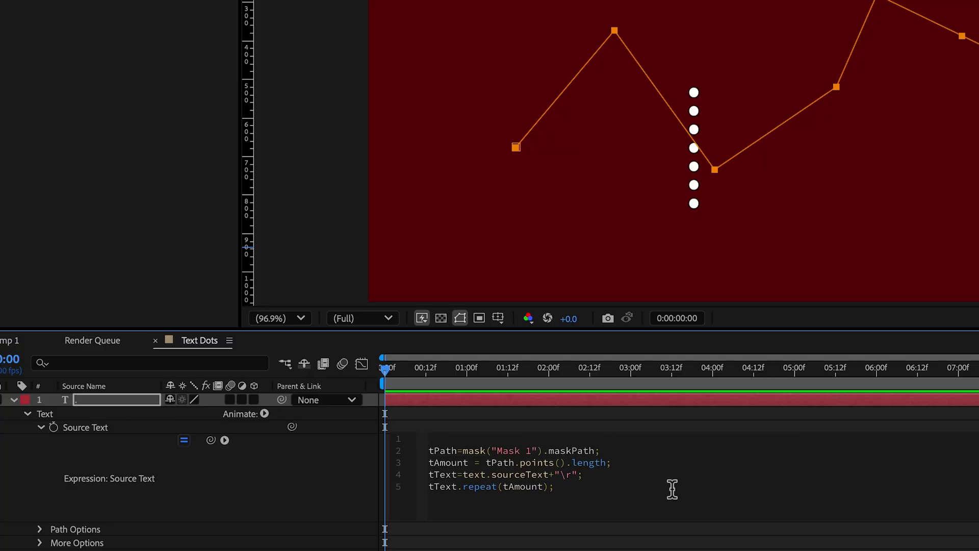
type("try")
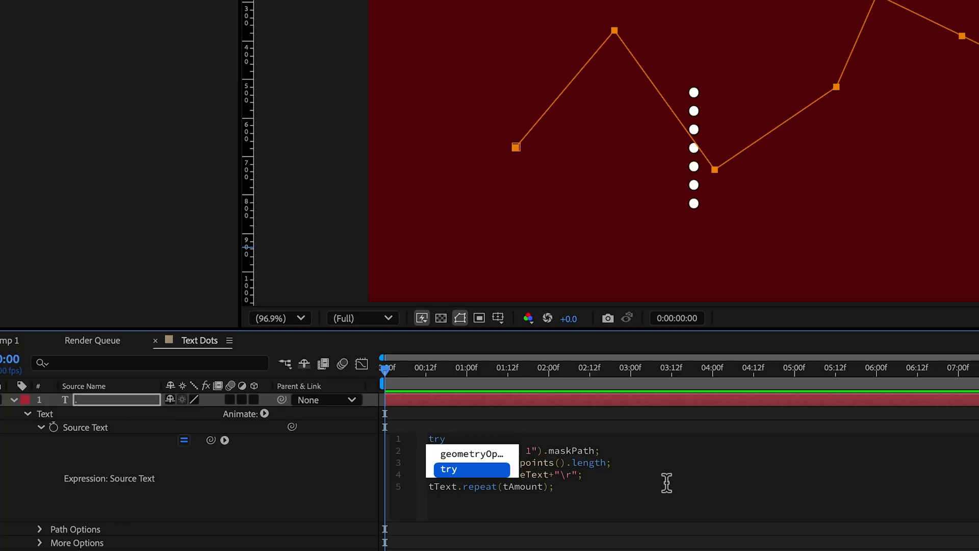
type("{")
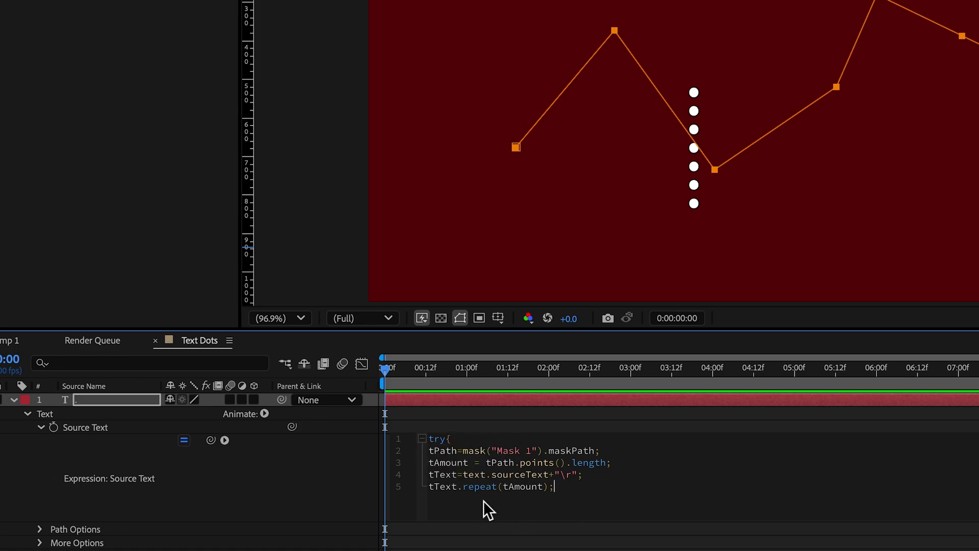
key("Return")
type("}")
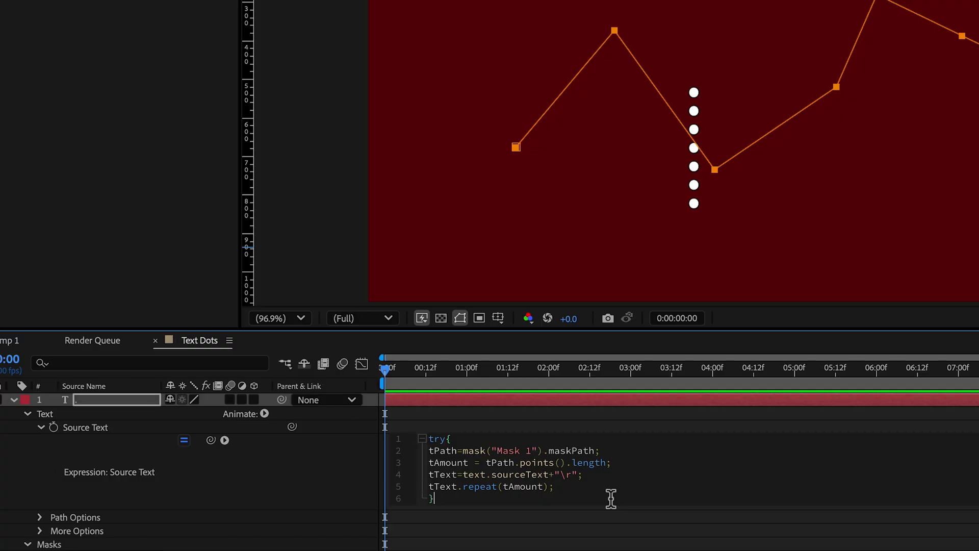
type("catch()err){")
key("Return")
type("va")
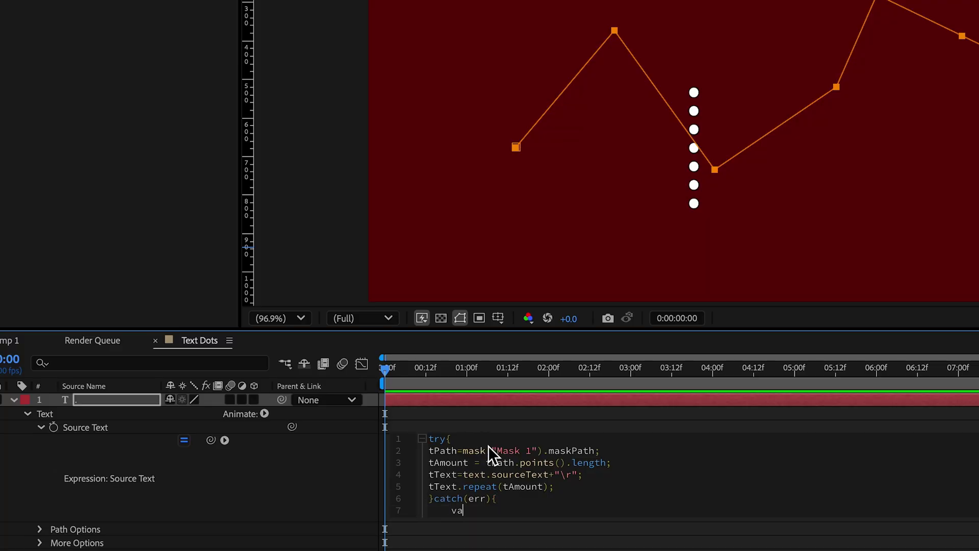
type("lue;")
key("Return")
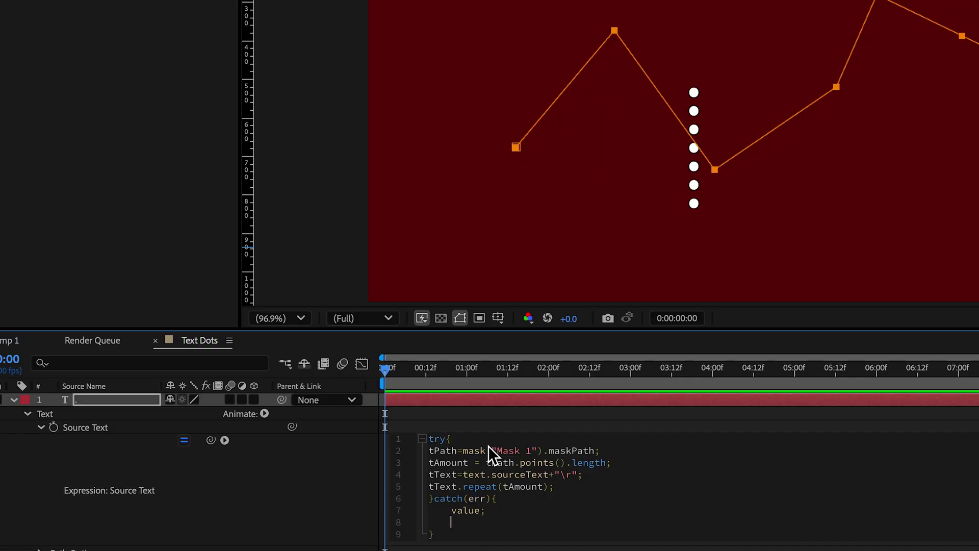
key("Delete")
key("BackSpace")
left_click(511, 415)
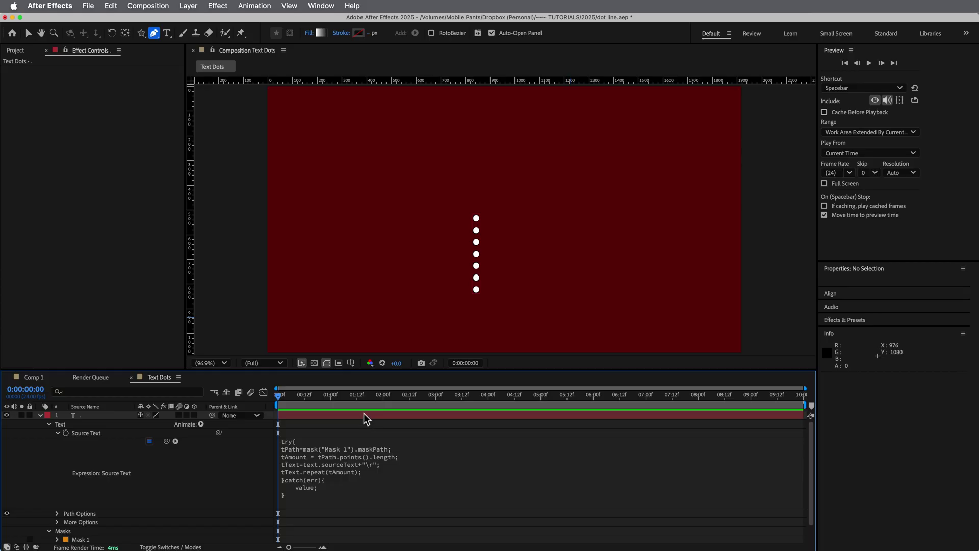
left_click(517, 399)
left_click(80, 540)
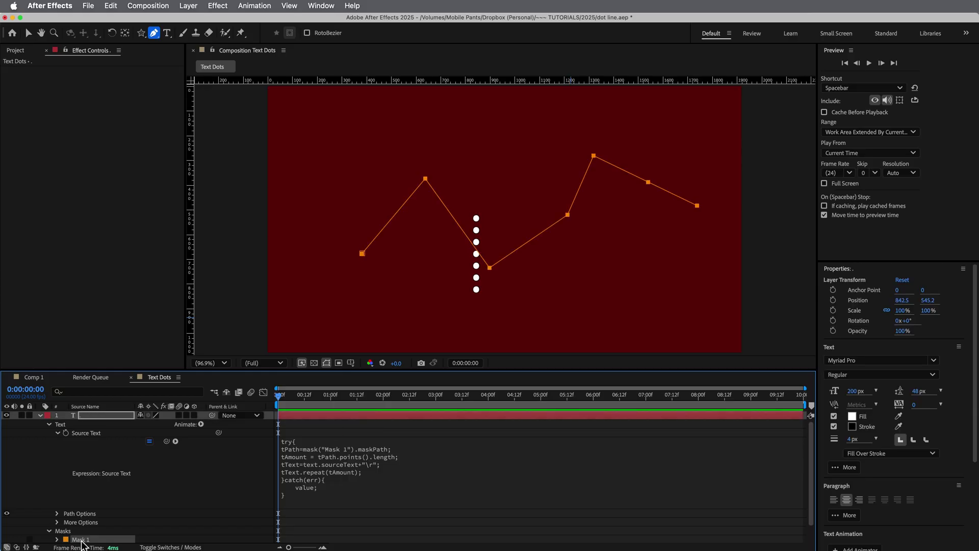
key("Delete")
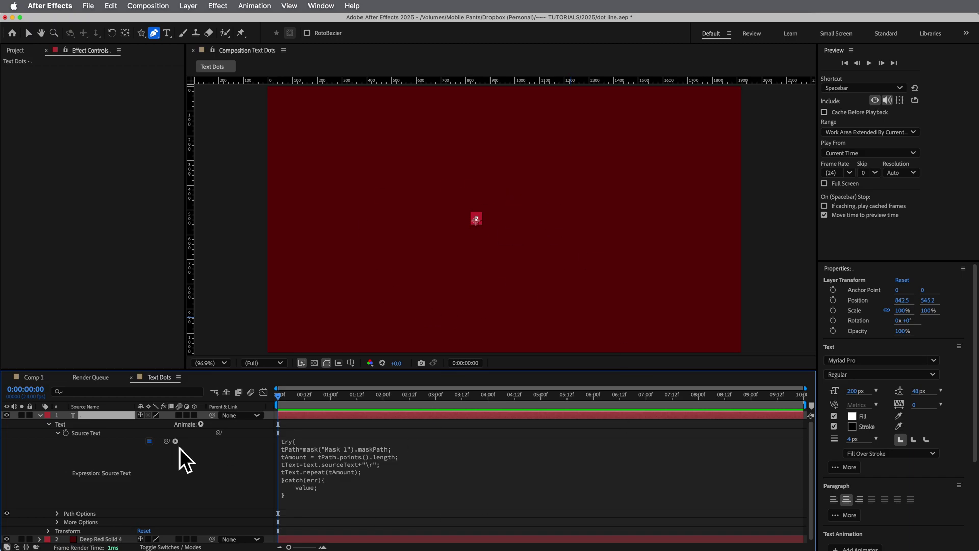
key("super+z")
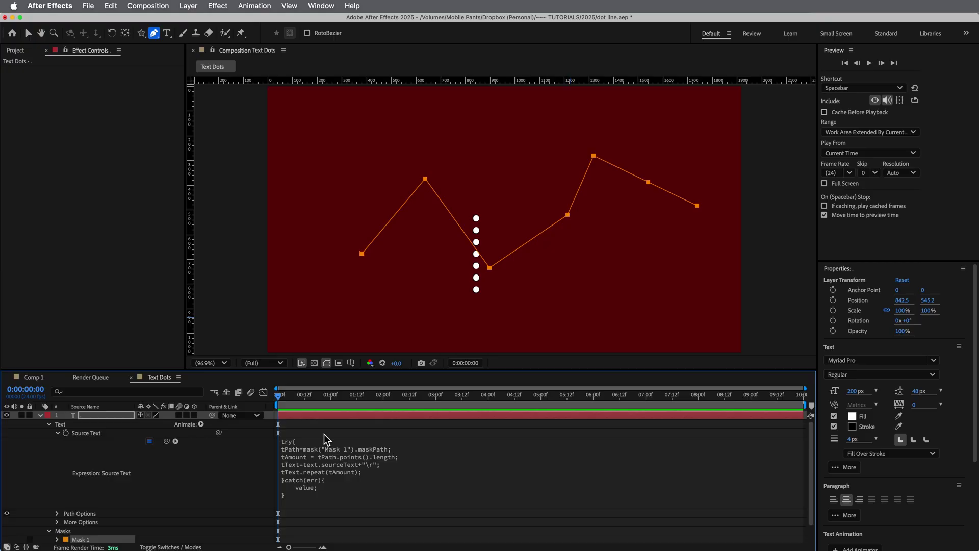
left_click(349, 415)
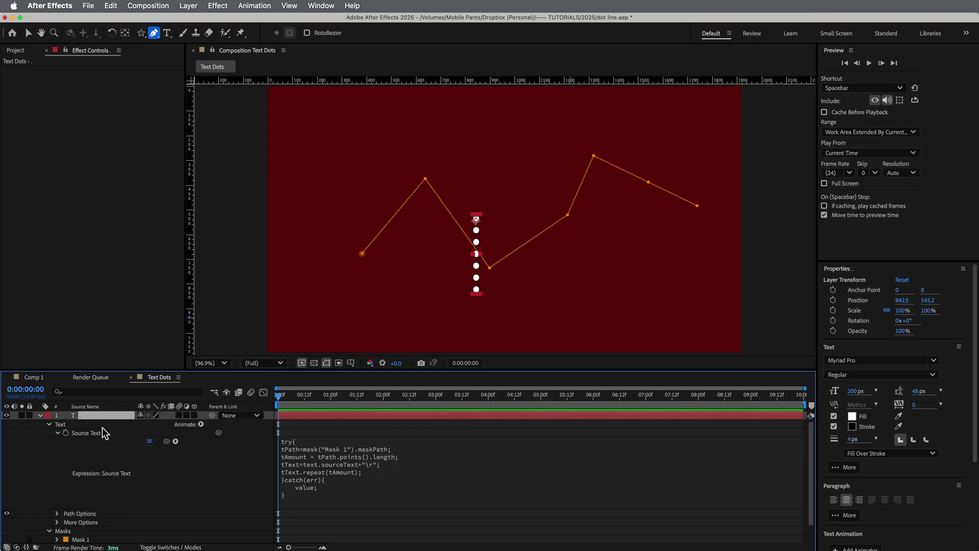
Step: Set the text leading to 0 px and collapse Source Text in the timeline
left_click(921, 391)
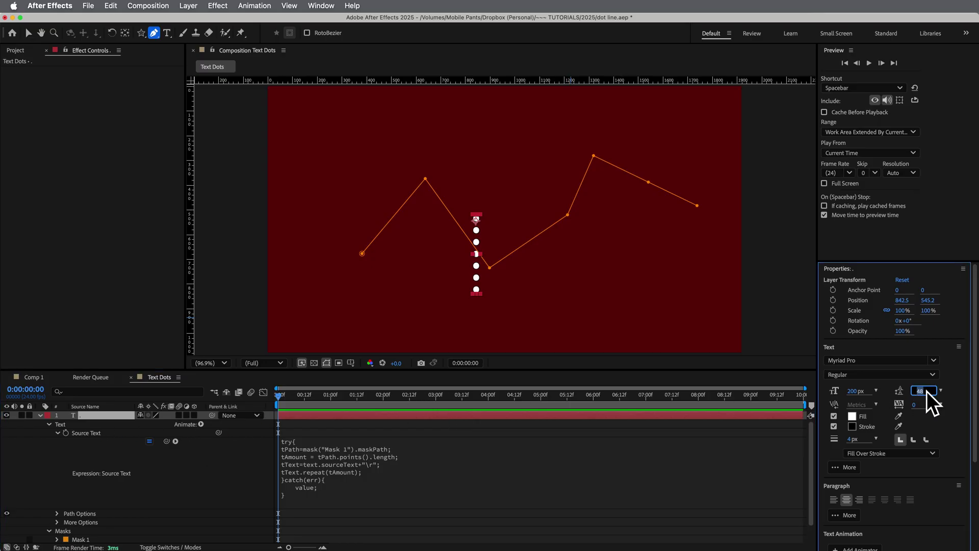
type("0")
key("Return")
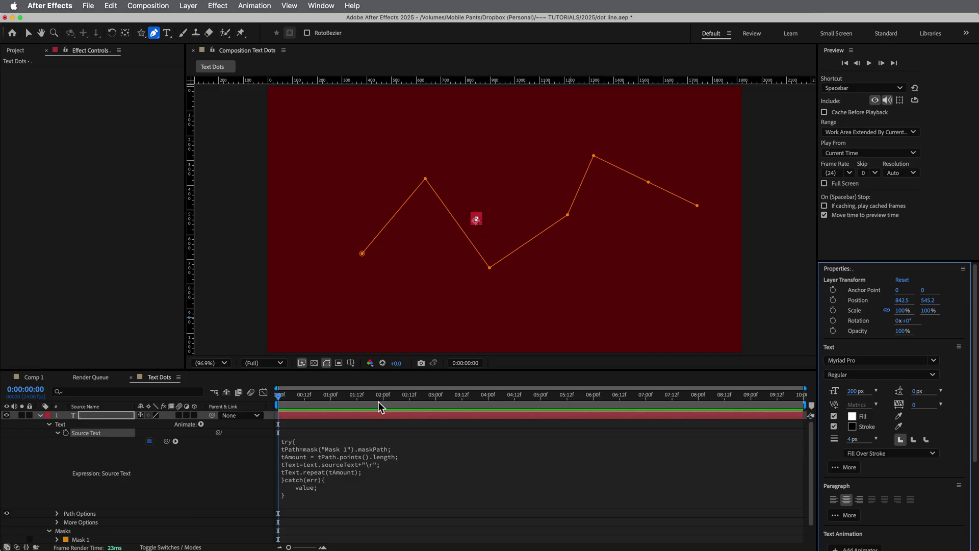
left_click(52, 431)
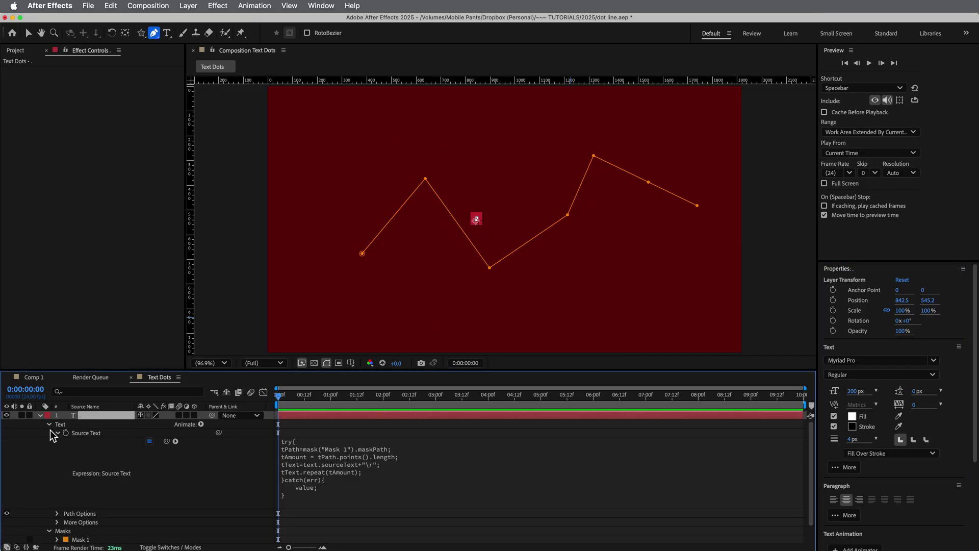
left_click(57, 433)
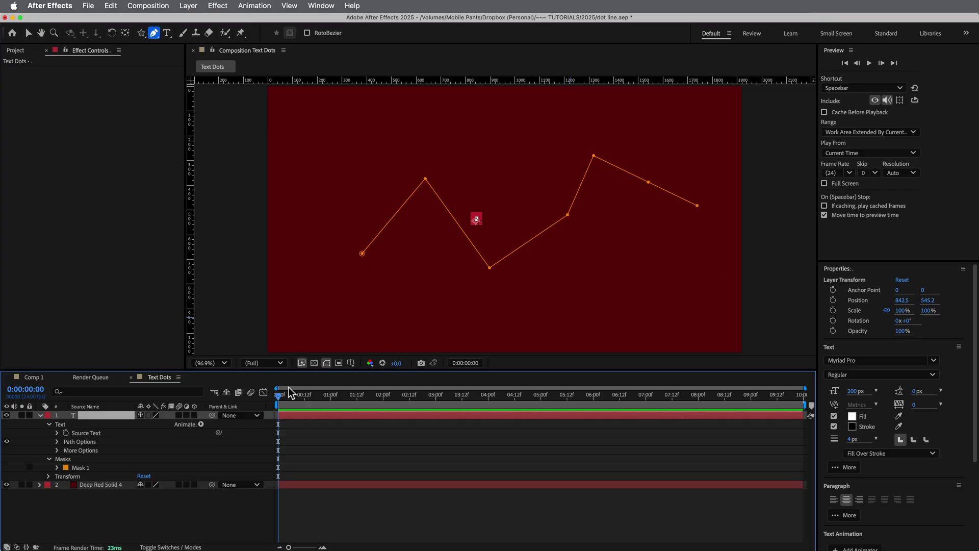
Step: Add a Position text animator and rename it Dot Pos
left_click(202, 424)
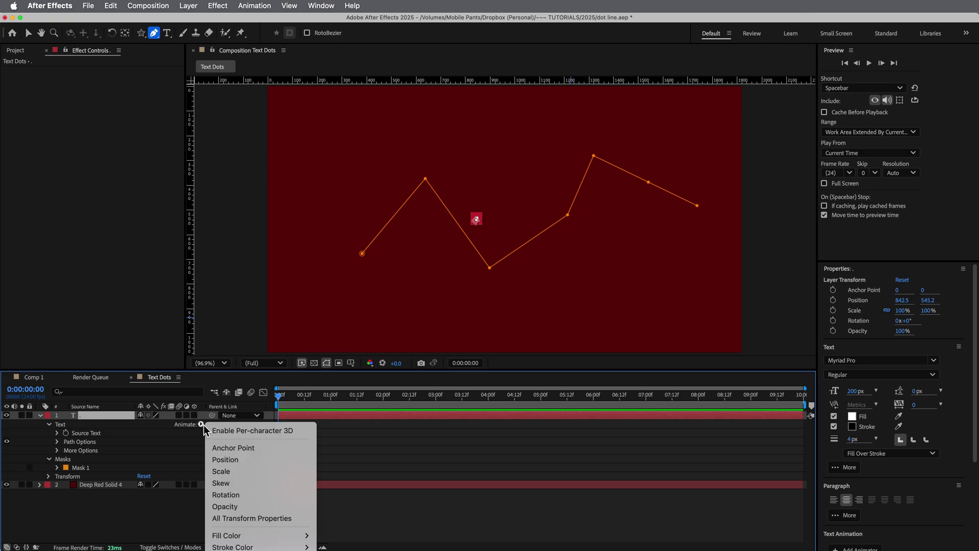
left_click(222, 459)
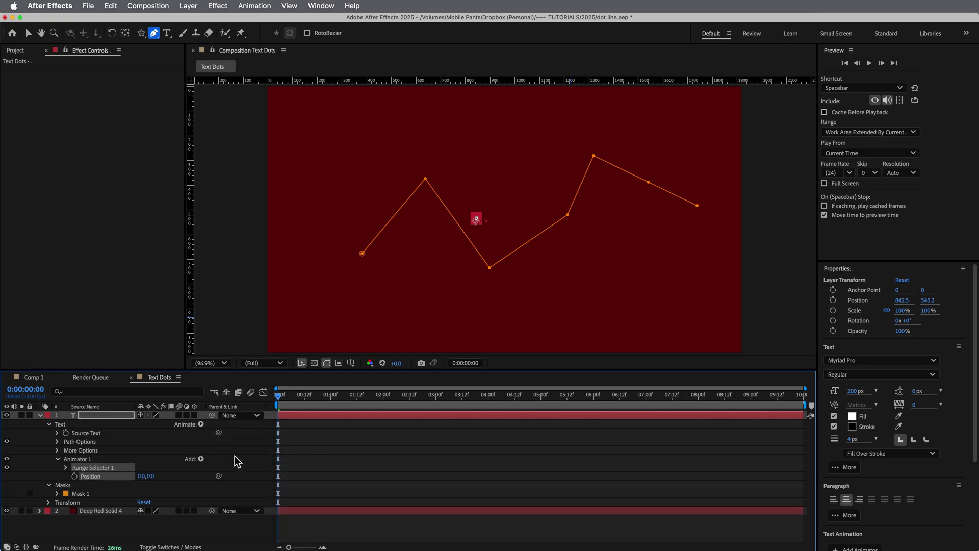
left_click(79, 460)
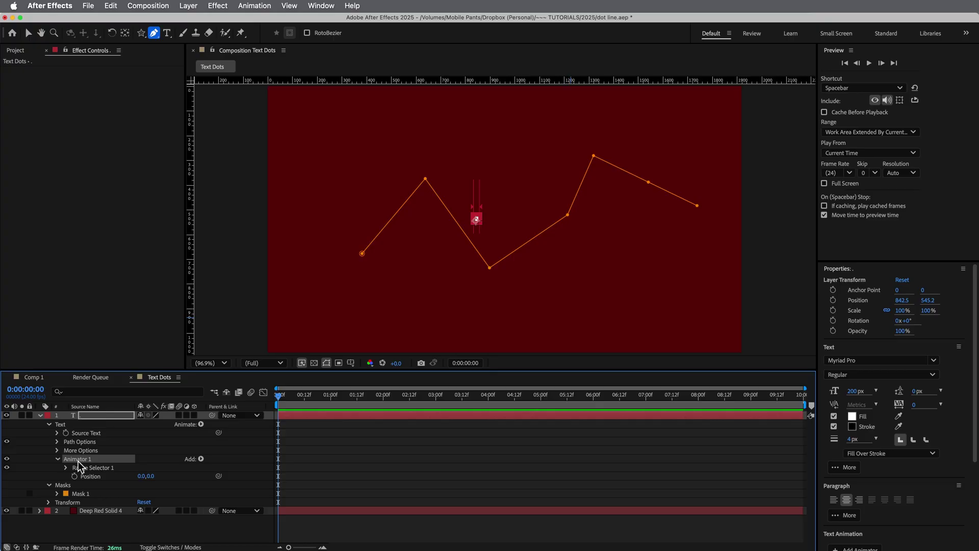
key("Return")
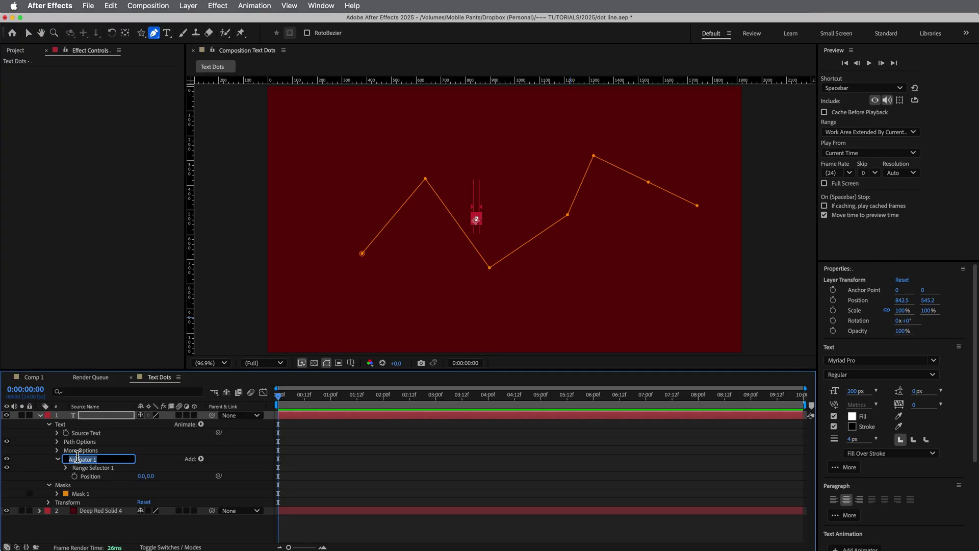
type("Dot Pos")
Step: Replace Dot Pos's Range Selector 1 with an Expression Selector
left_click(91, 468)
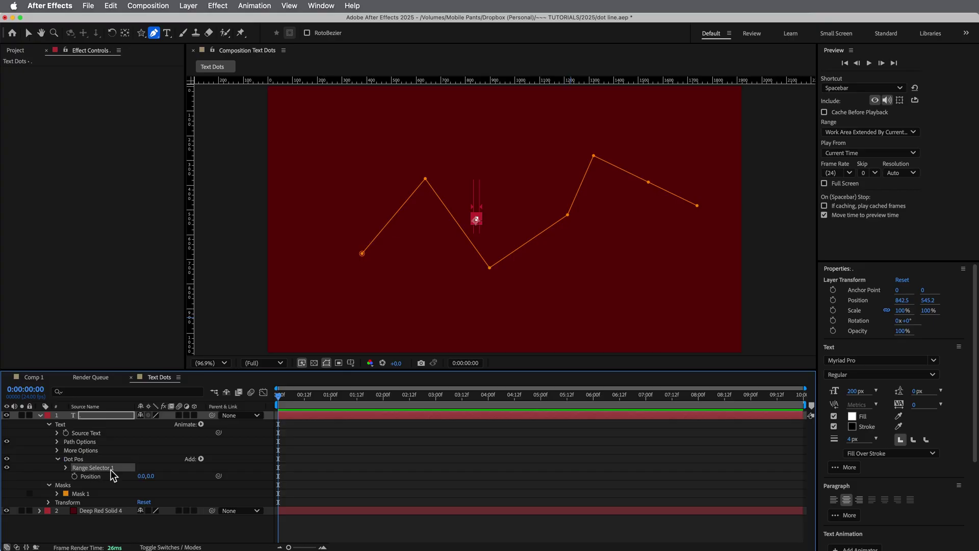
key("Delete")
left_click(201, 459)
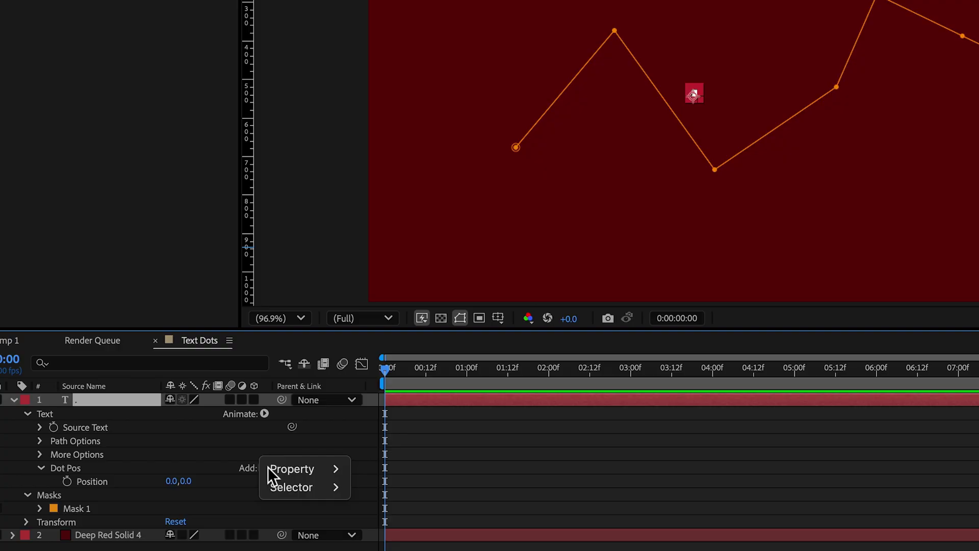
mouse_move(202, 458)
mouse_move(317, 489)
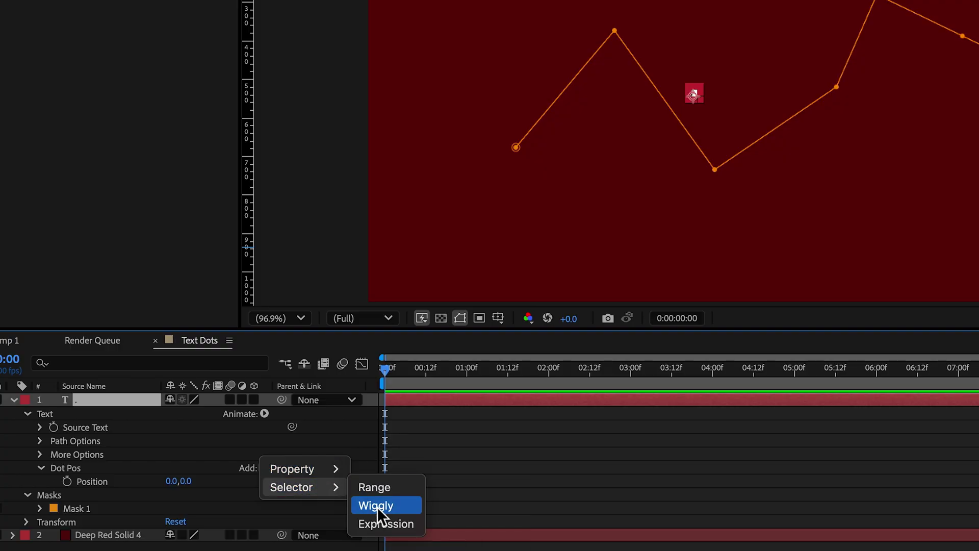
left_click(380, 525)
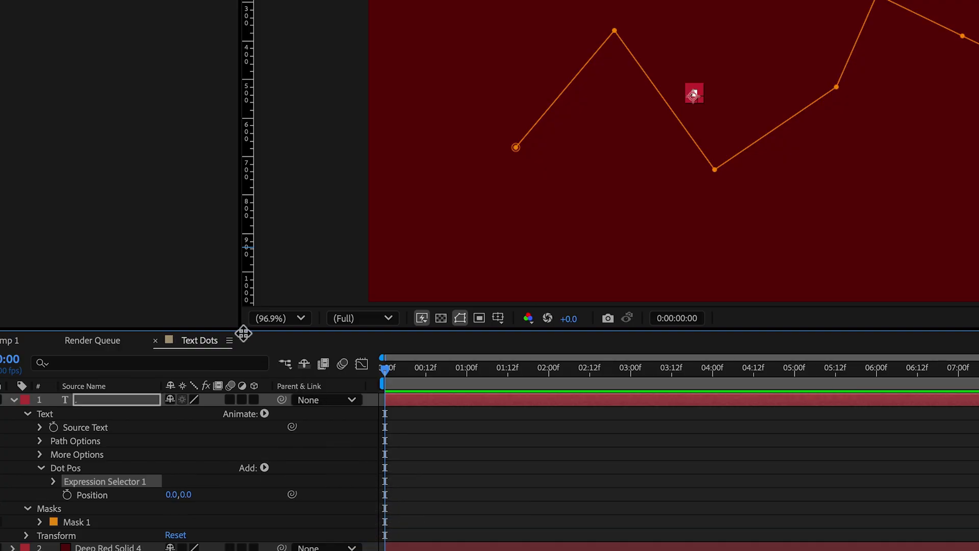
Step: Set Dot Pos's Position expression to [thisComp.width,thisComp.height]
left_click_drag(245, 329, 238, 219)
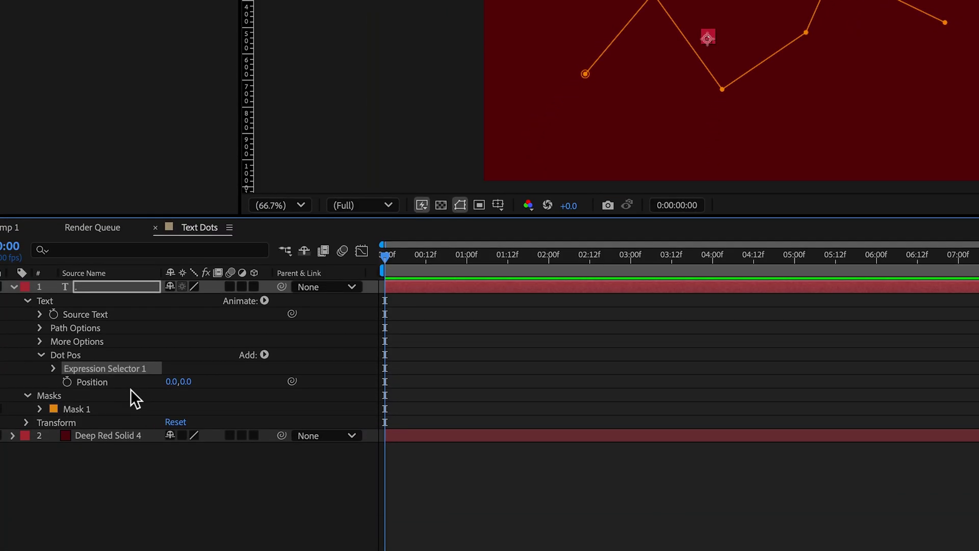
left_click(54, 368)
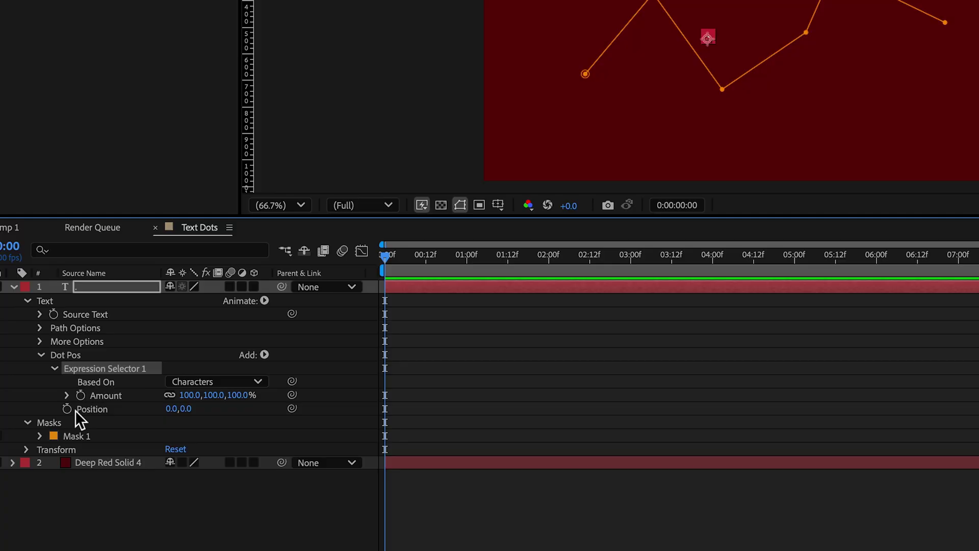
left_click(67, 396)
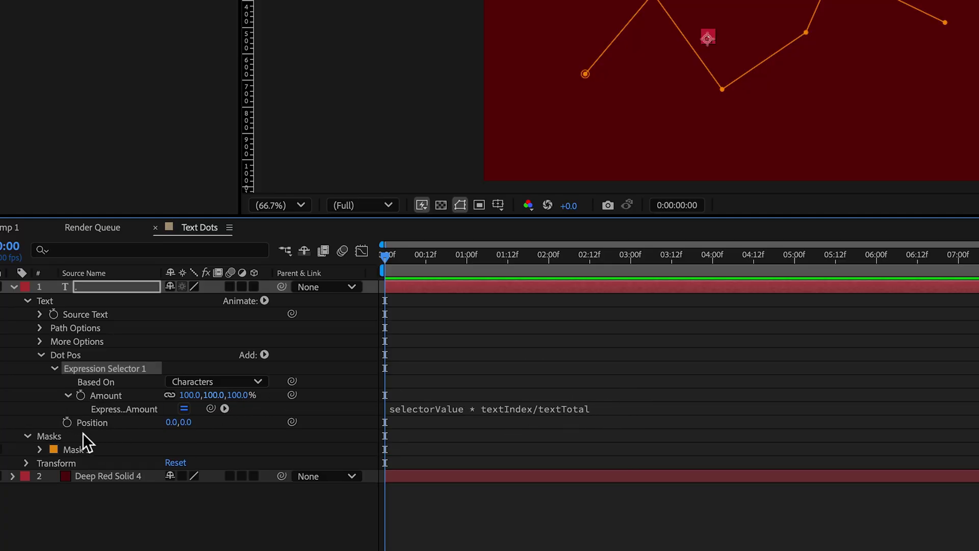
left_click(67, 422, "alt")
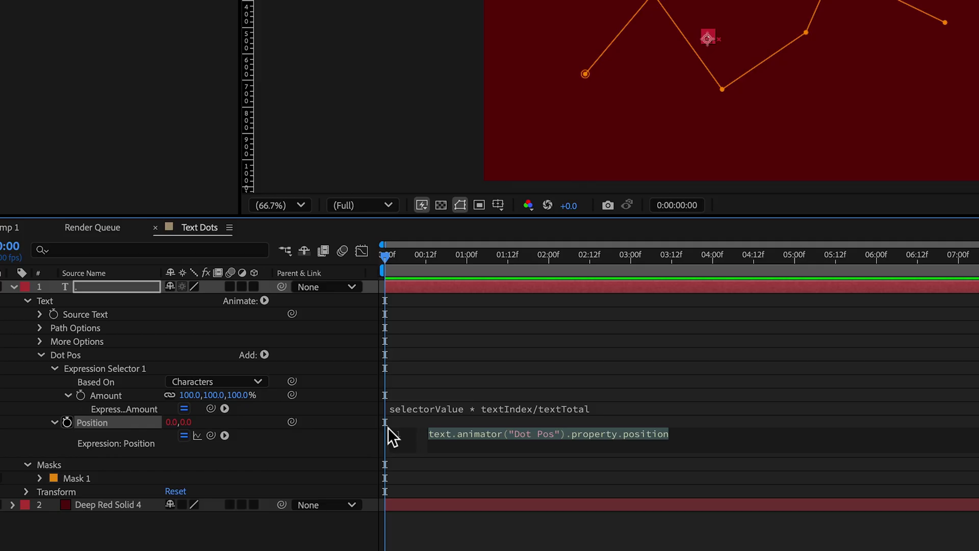
key("BackSpace")
type("[]")
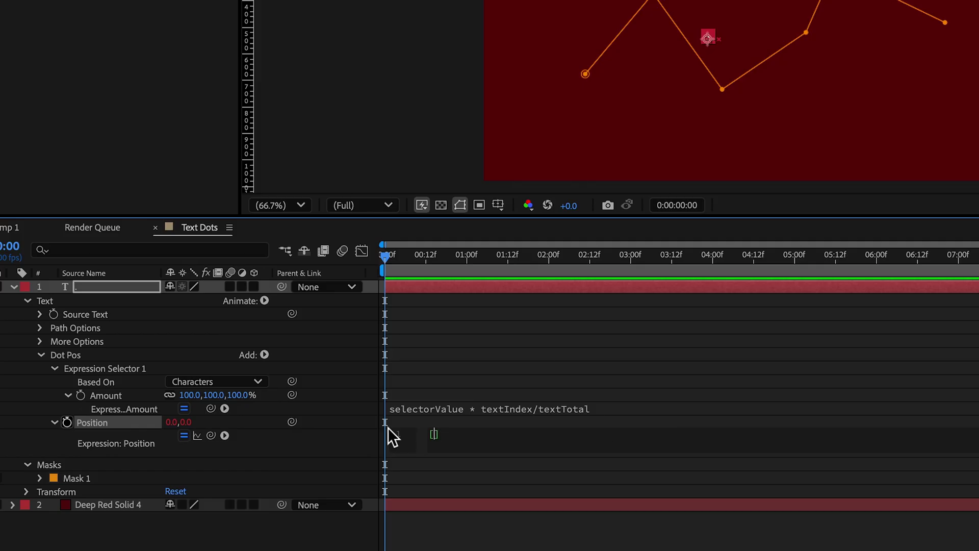
type("thisComp.width,thic")
key("BackSpace")
type("sComp.h")
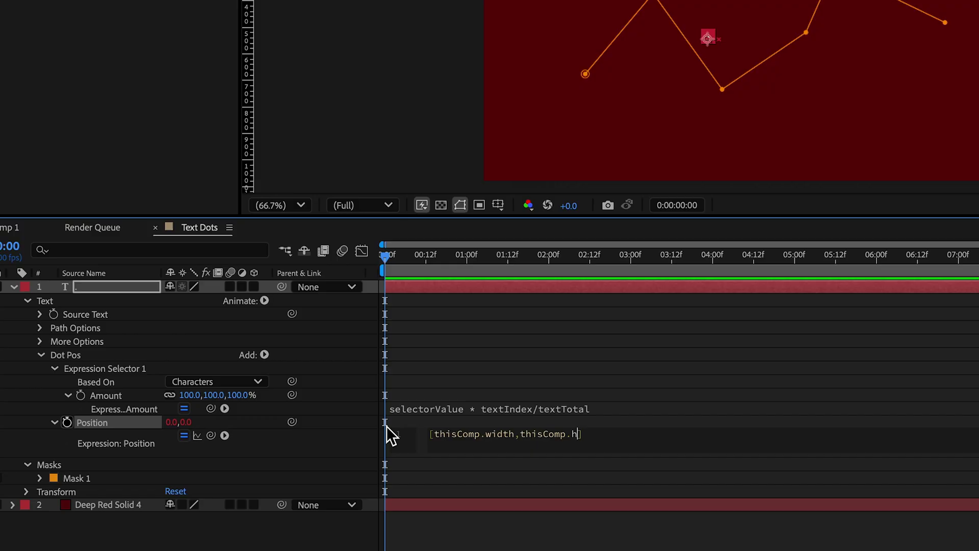
type("eight")
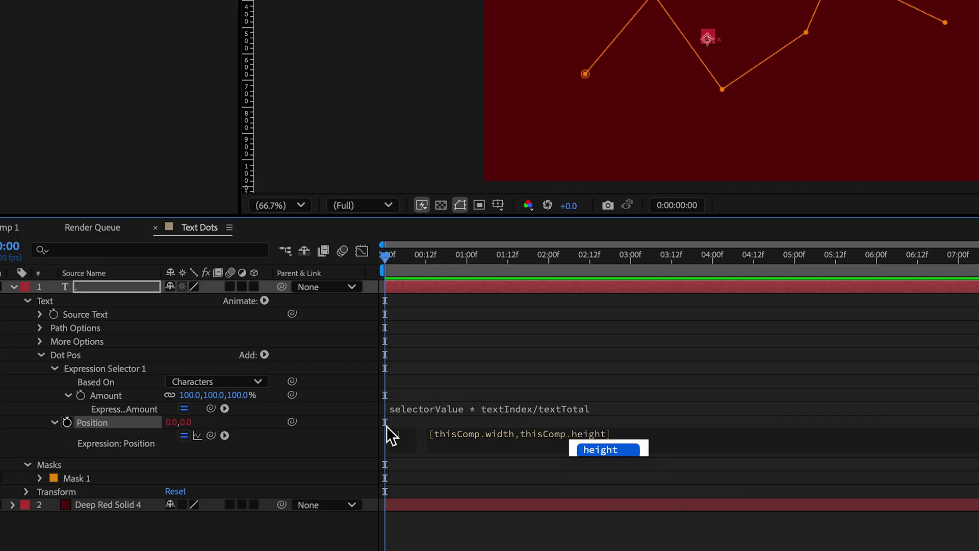
left_click(627, 416)
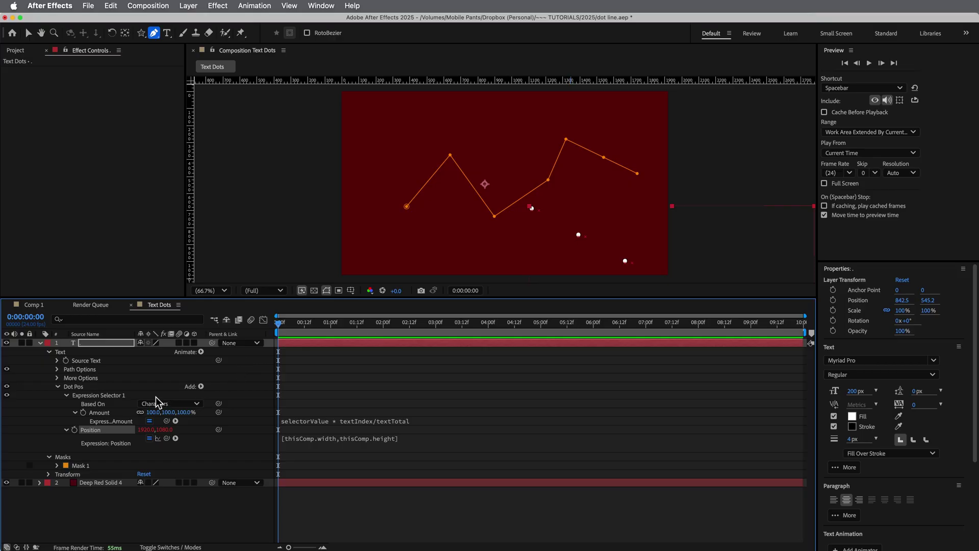
Step: Clear the selectorValue * textIndex/textTotal text from the Amount expression
left_click(436, 425)
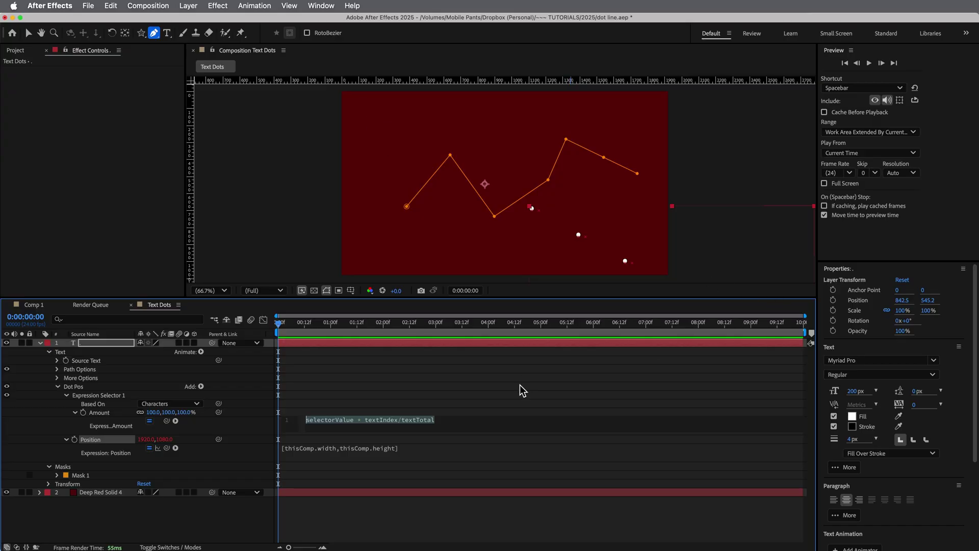
left_click(507, 423)
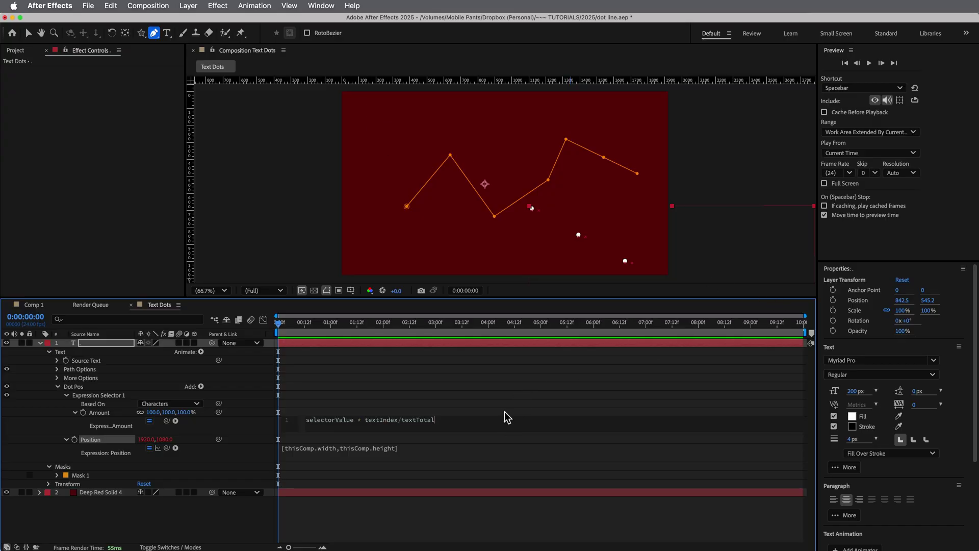
Step: Start a new Amount expression with try{ and tPath pick-whipped to Mask 1's Mask Path
left_click(463, 396)
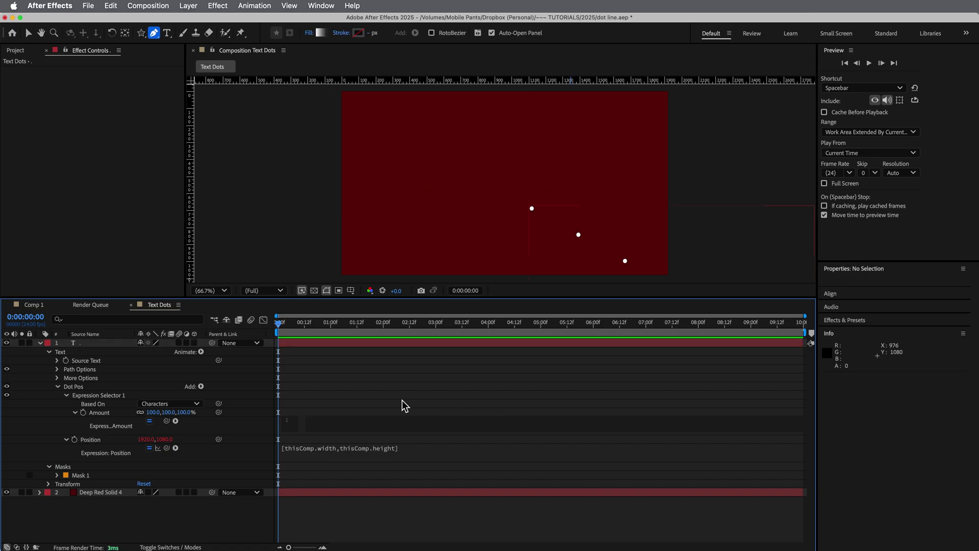
left_click(83, 412, "alt")
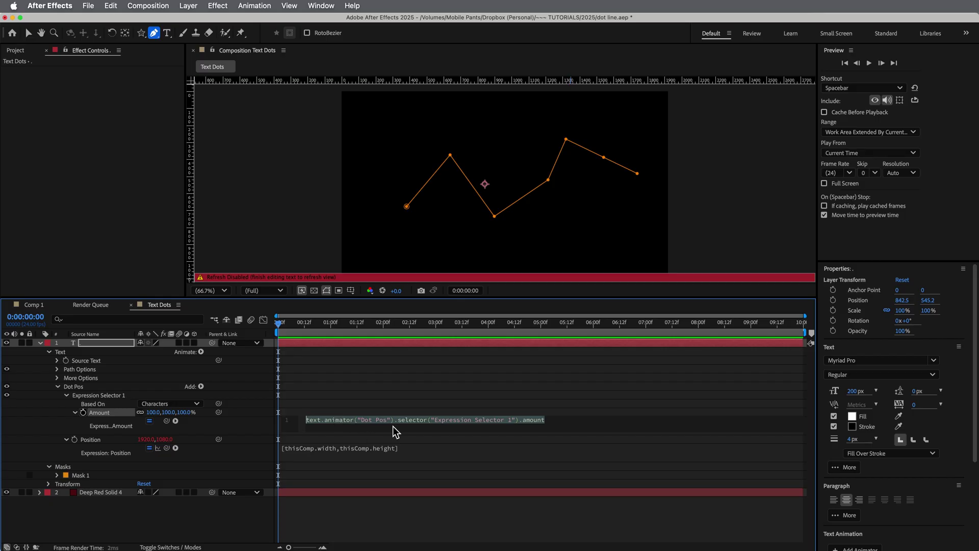
type("try{")
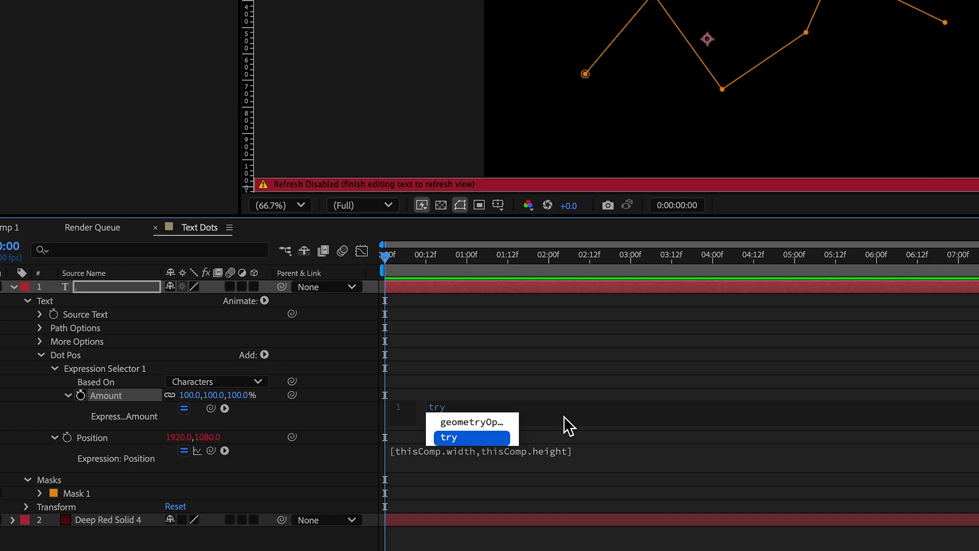
key("Return")
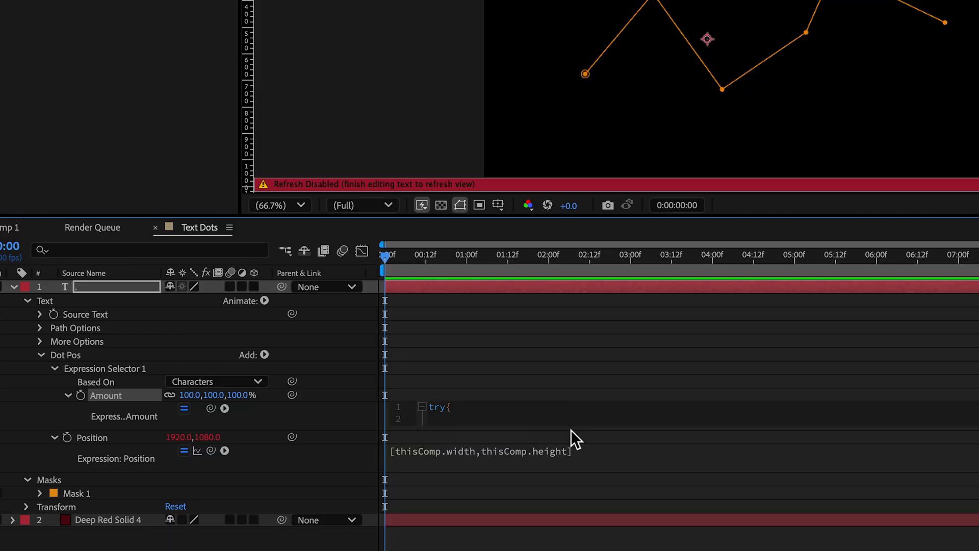
type("tPath=")
left_click(40, 492)
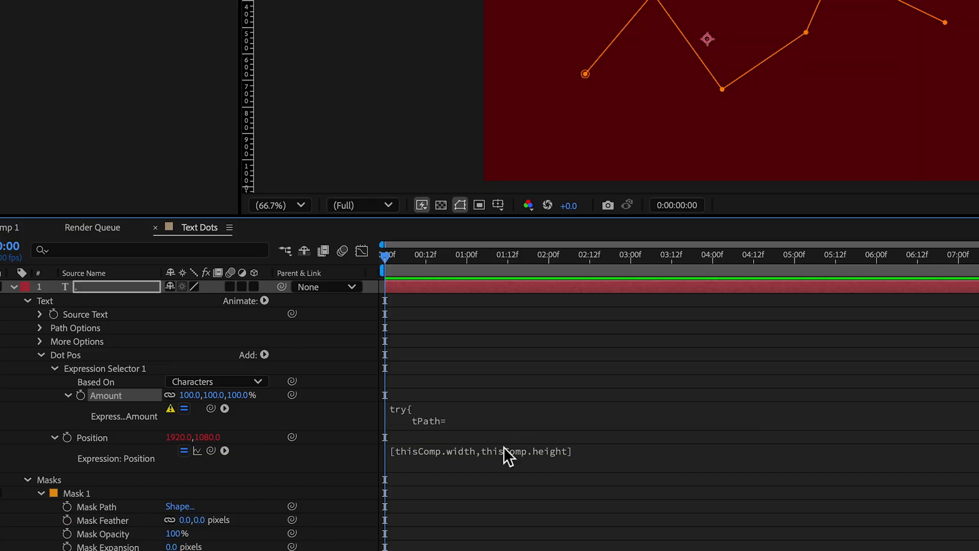
left_click(549, 423)
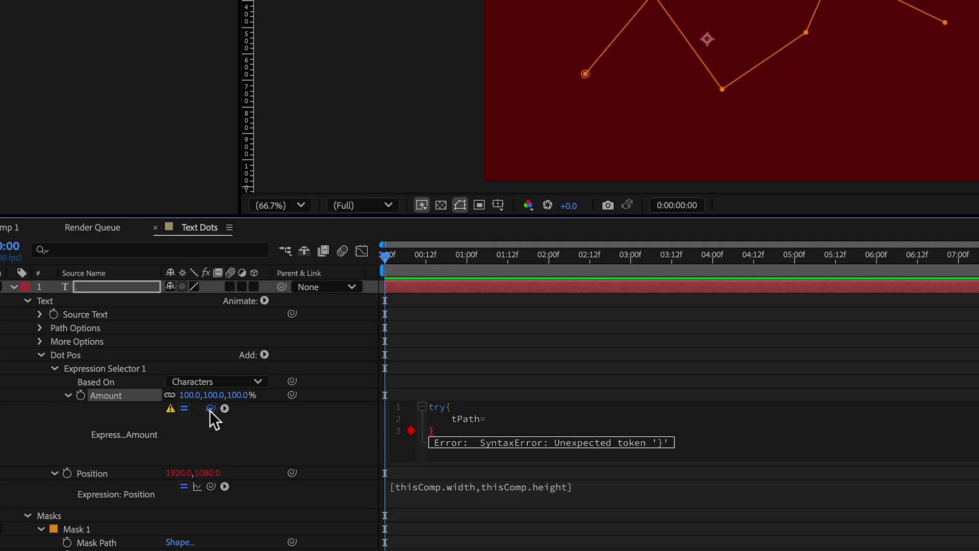
left_click_drag(211, 408, 109, 542)
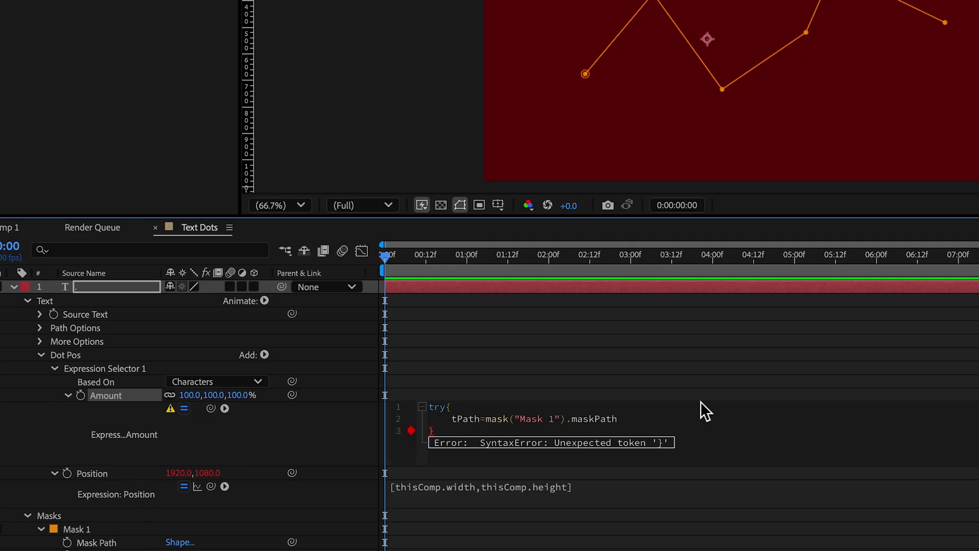
type(";")
key("Return")
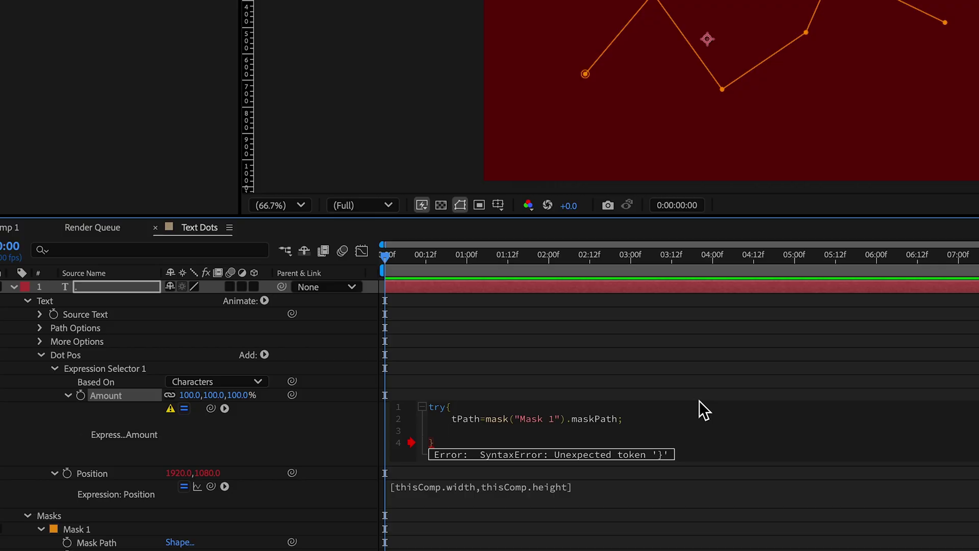
Step: Add the line tPoints= tPath.points()[textIndex-1]; to the Amount expression
type("tPoints")
type("= tPath.points()[")
type("textIn")
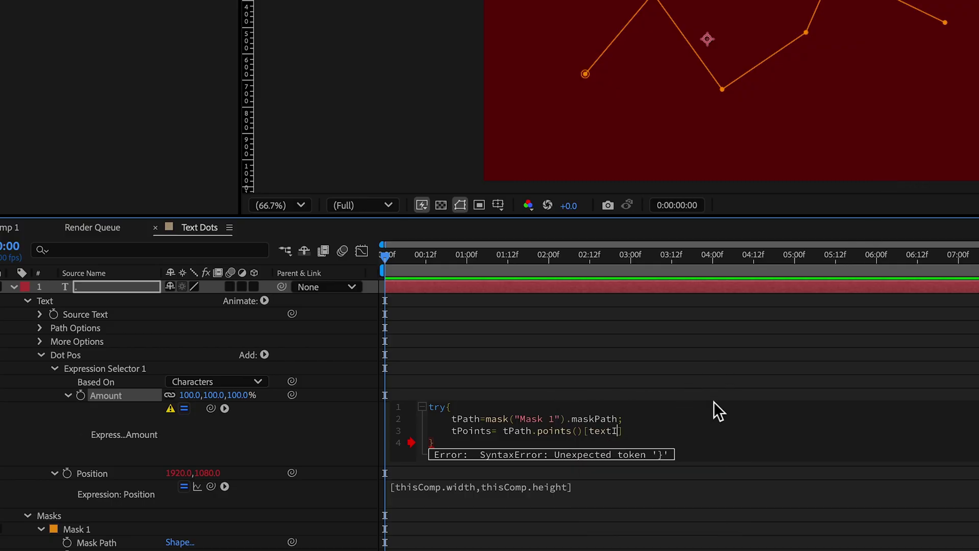
type("dex")
type("-1];")
key("Return")
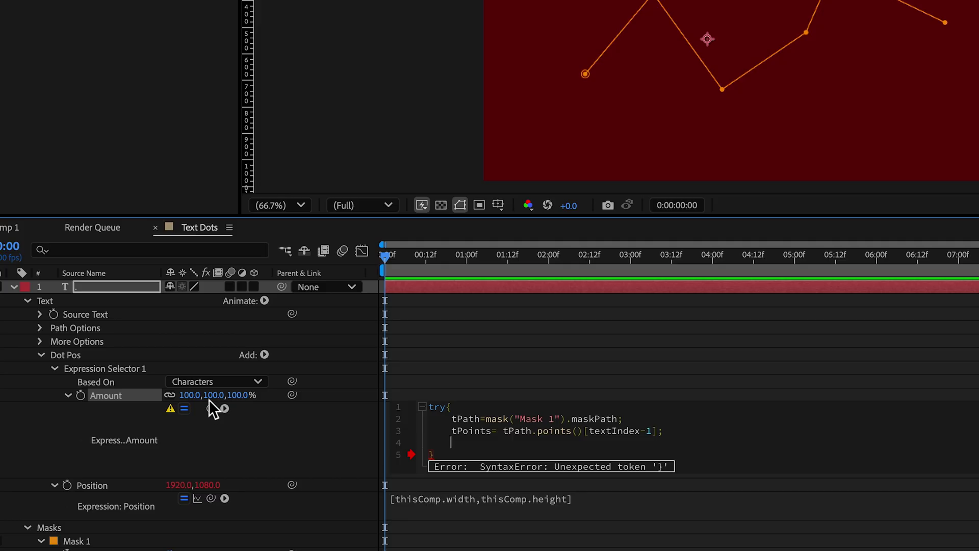
Step: Begin the returned array with tPoints[0] divided by Dot Pos Position's x value
type("[")
type("x,y,")
type("z")
type("0")
key("Left")
key("Left")
key("Left")
key("Left")
key("Left")
key("shift+Right")
type("tPoints")
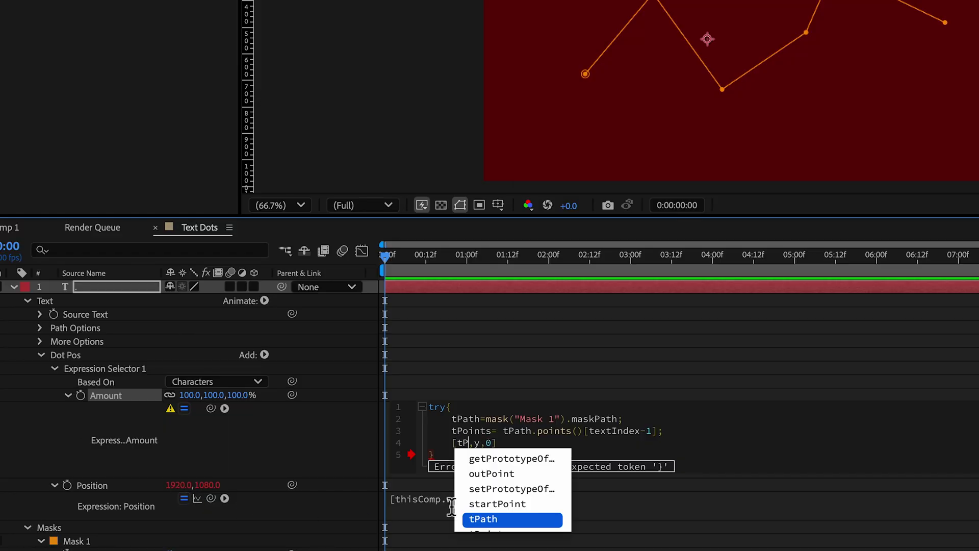
type("[")
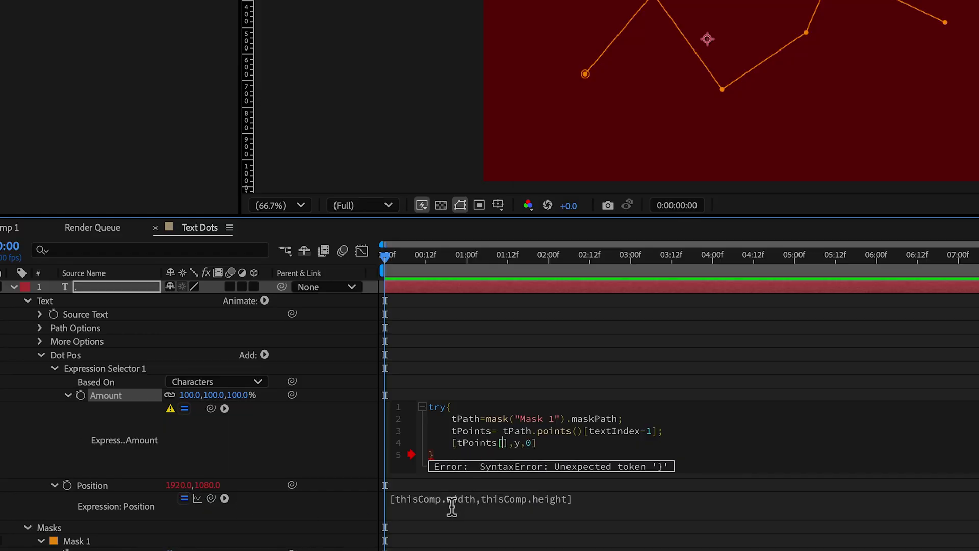
type("0")
key("Right")
type("/")
left_click_drag(212, 408, 186, 498)
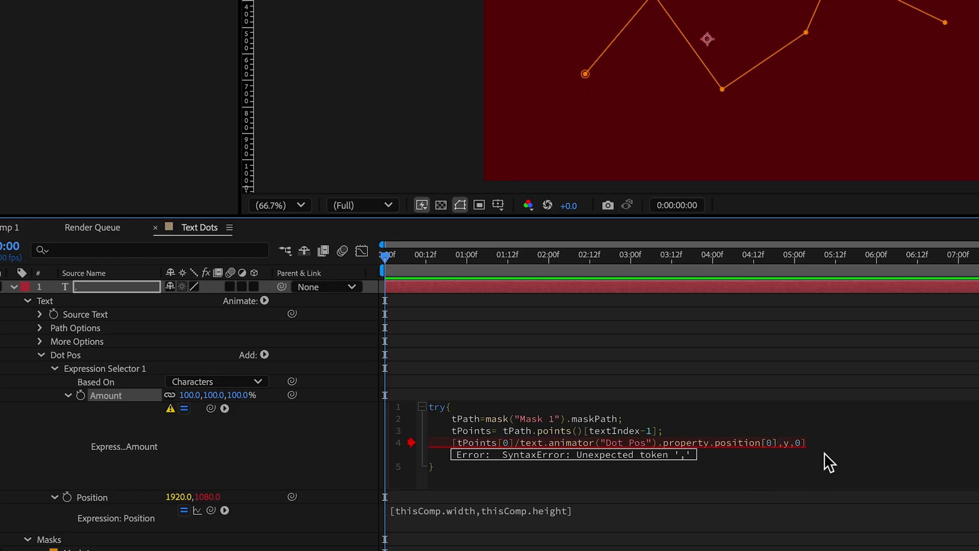
Step: Divide tPoints[1] by Position's y value, close the array with 0 times 100, and open catch(err)
key("Right")
key("shift+Right")
type("tP")
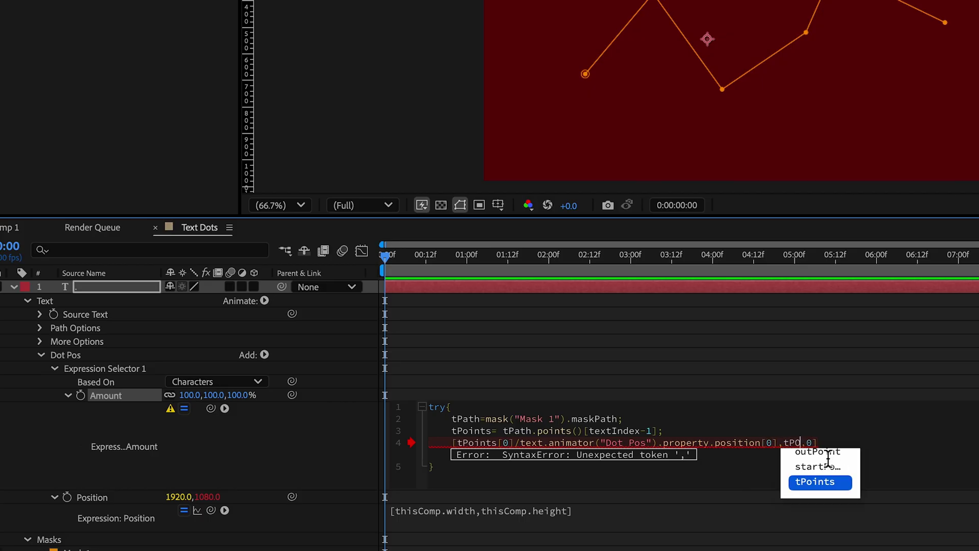
type("oints[")
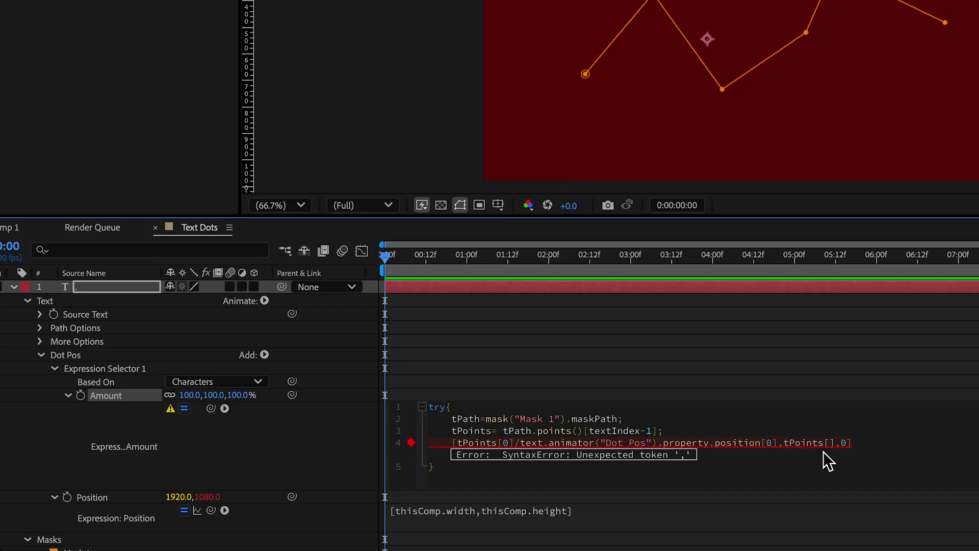
type("1]/")
left_click_drag(210, 408, 209, 497)
type(",0]")
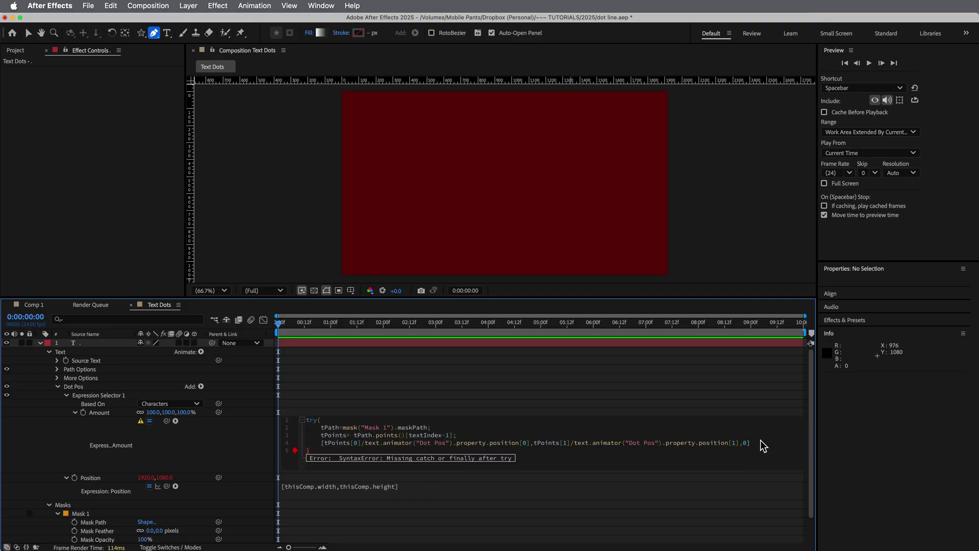
type("*1")
type("cat")
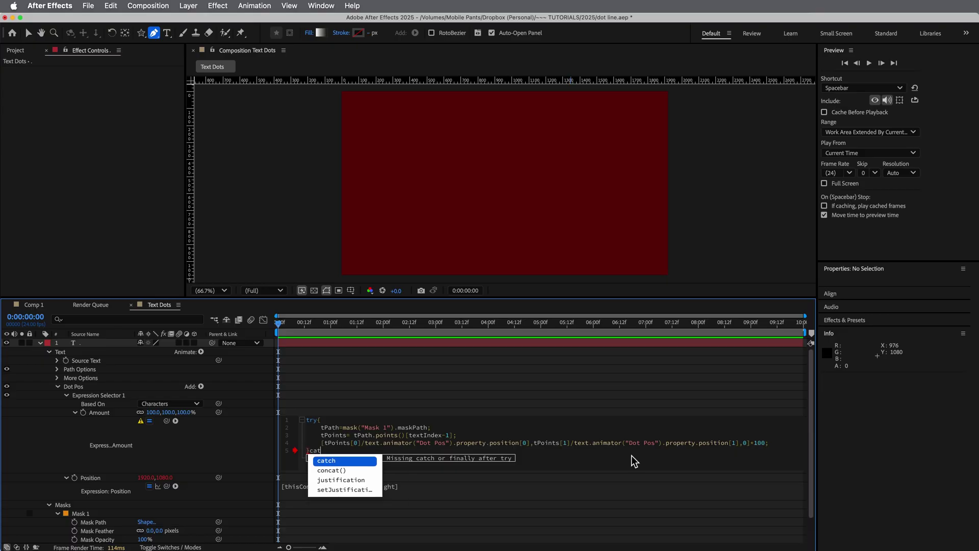
type("ch()")
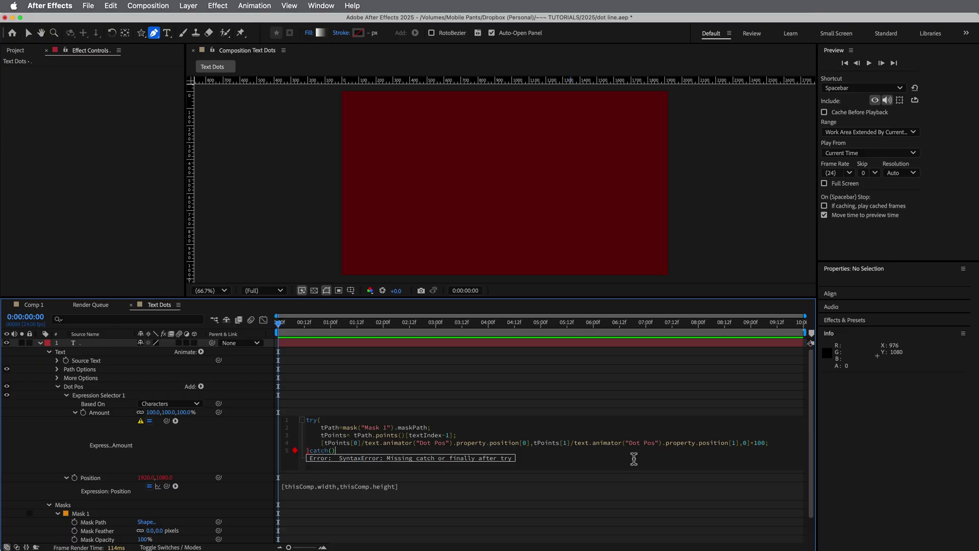
type("err")
type("{")
key("Return")
Step: Finish the catch block with value;, commit the expression, and reframe the comp view at 100%
type("value;")
left_click(581, 393)
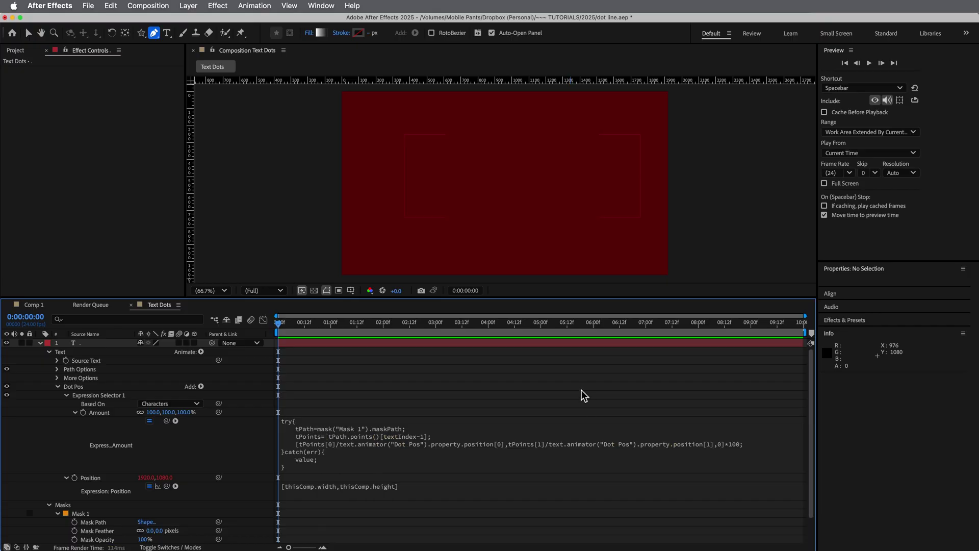
left_click(570, 347)
left_click(551, 370)
left_click(529, 351)
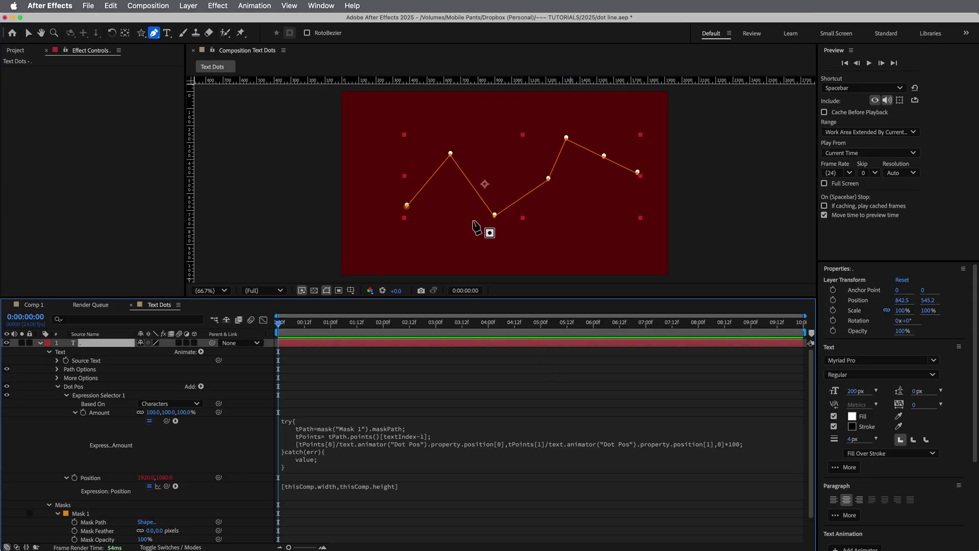
scroll(476, 227, "up", 3)
left_click_drag(449, 188, 580, 226)
scroll(518, 166, "down", 2)
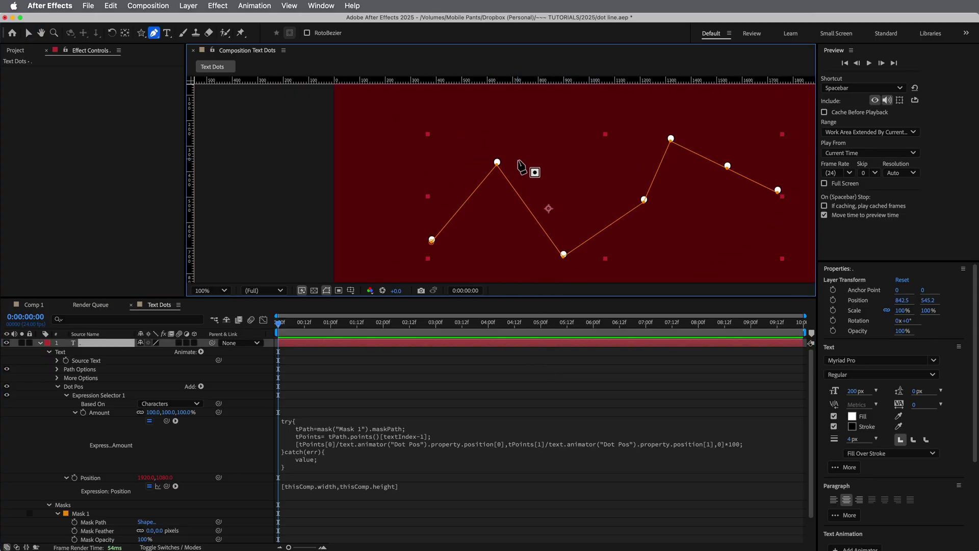
left_click(360, 346)
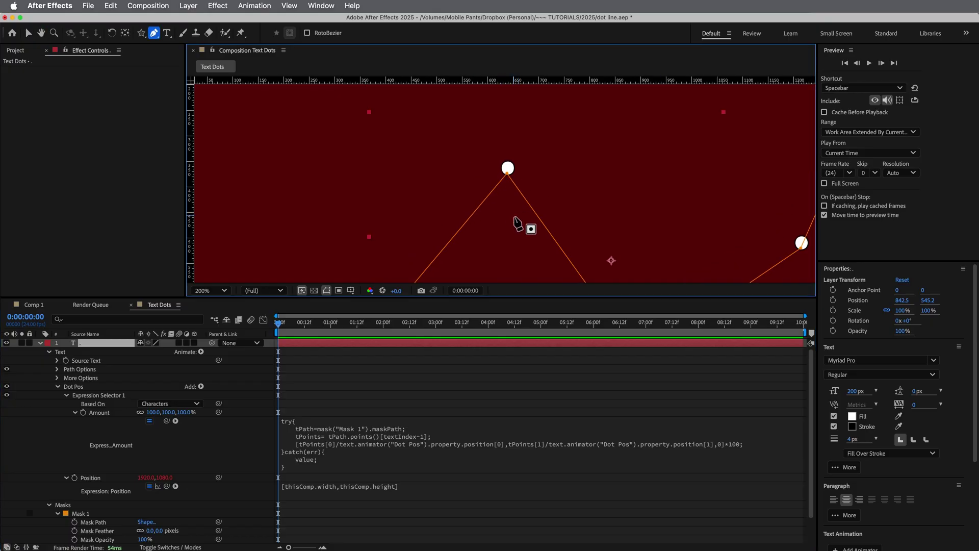
scroll(525, 224, "down", 2)
key("h")
Step: Add new vertices to Mask 1 and drag them into zigzag bends
key("g")
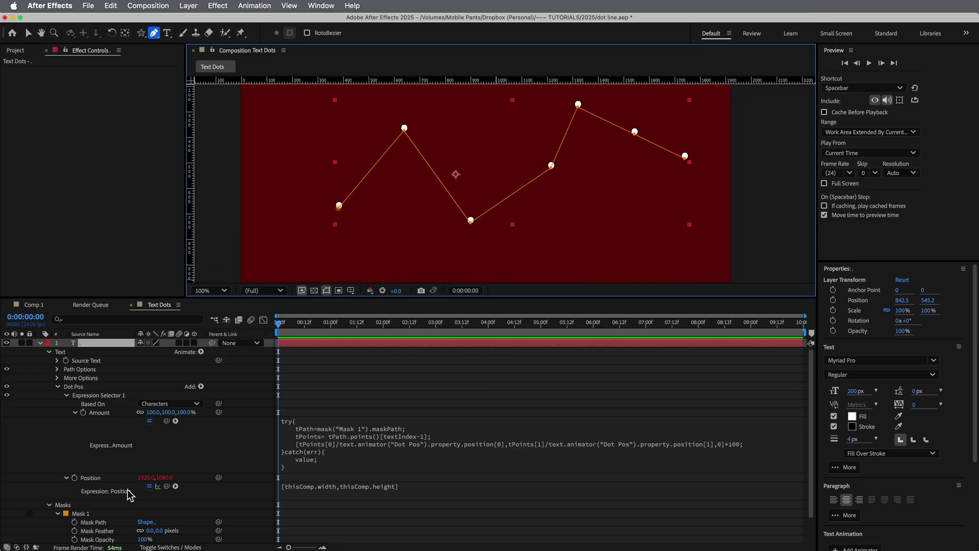
left_click(99, 522)
left_click(514, 191)
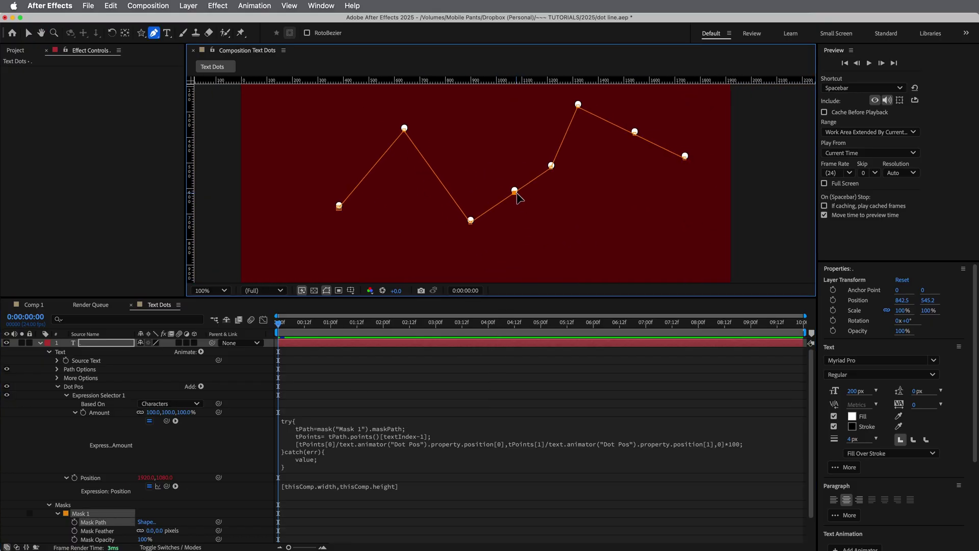
left_click_drag(515, 192, 551, 217)
left_click(437, 174)
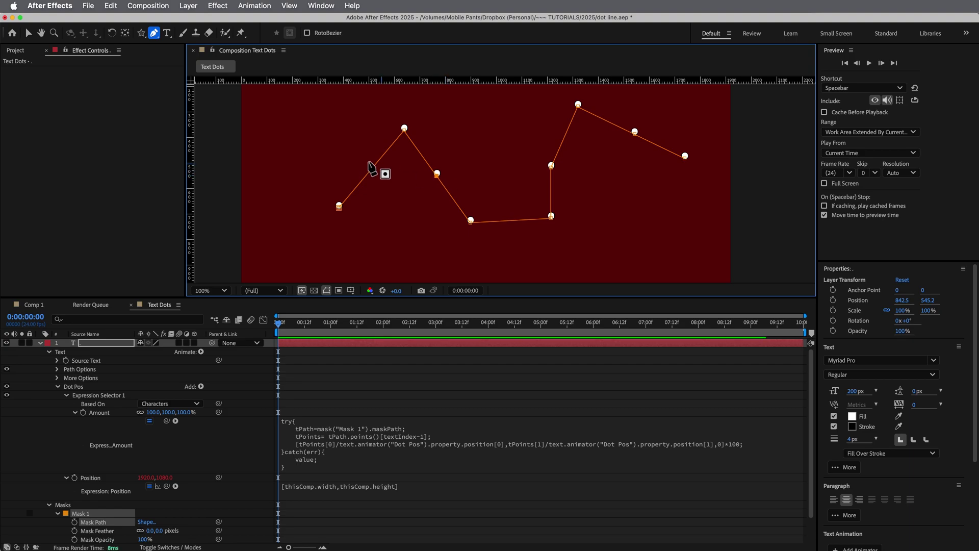
left_click(372, 168)
left_click_drag(372, 168, 384, 212)
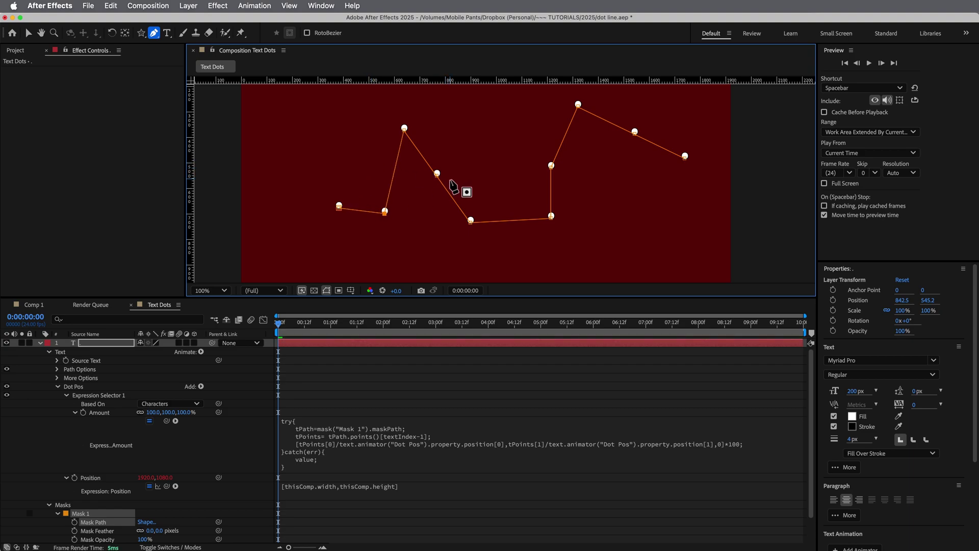
left_click_drag(436, 174, 479, 152)
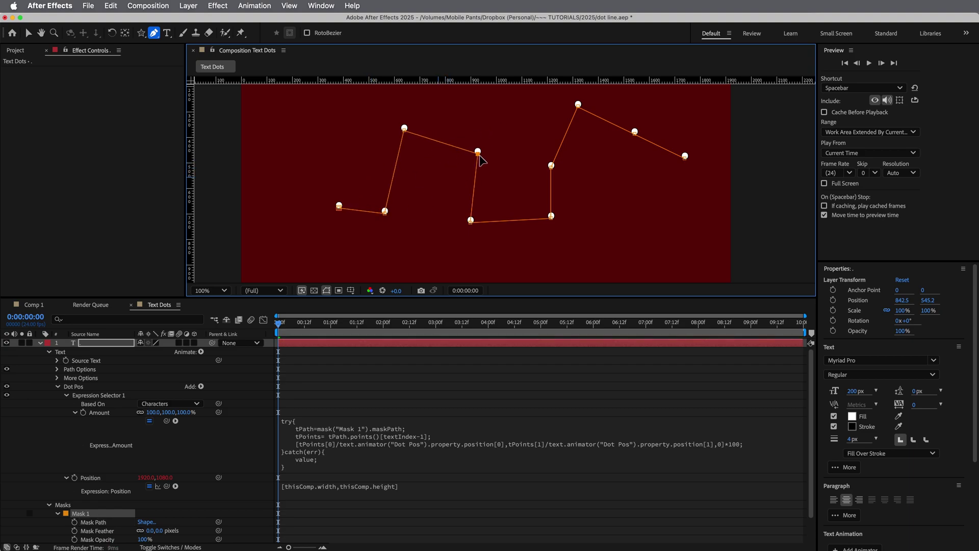
scroll(466, 167, "up", 6)
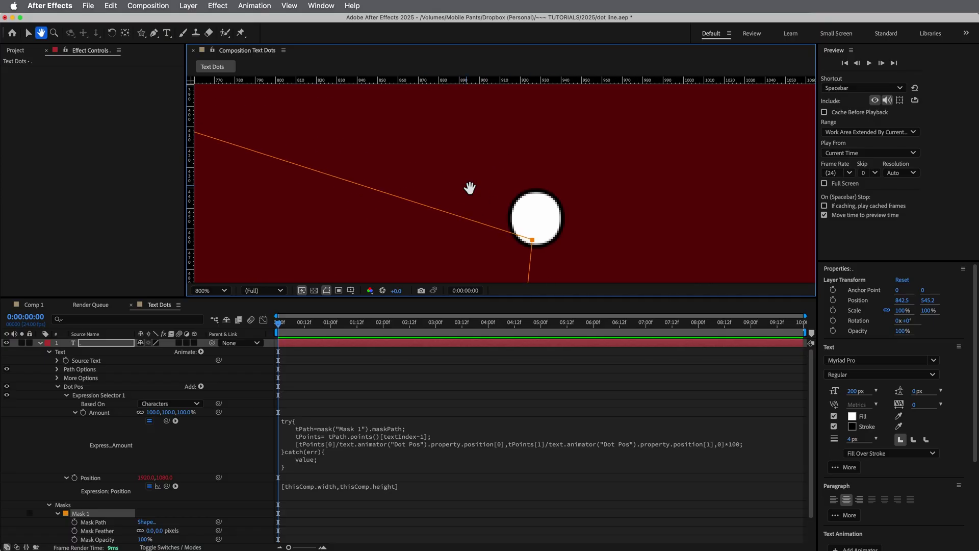
scroll(568, 252, "down", 3)
left_click_drag(360, 197, 529, 201)
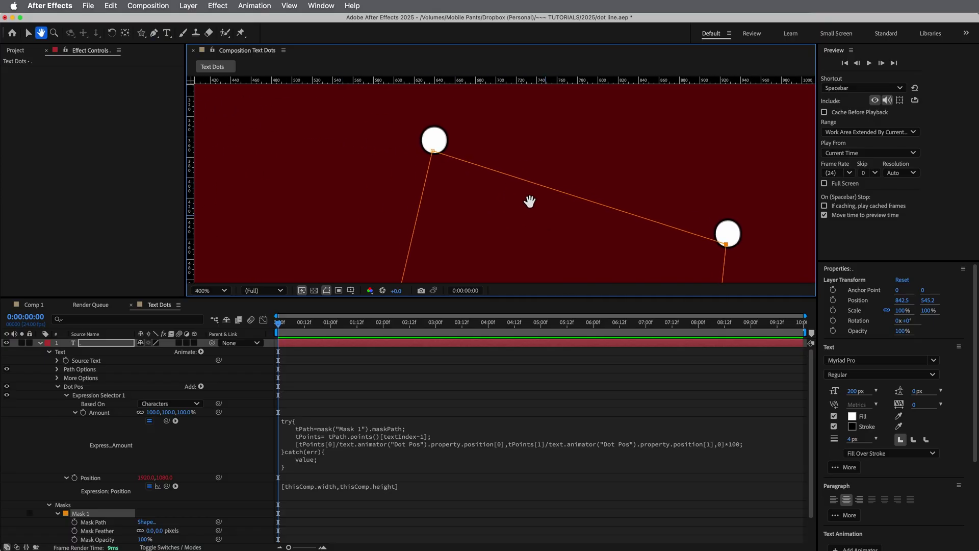
Step: At 0:00:02:13, add a second Position animator and place it above Dot Pos
key("g")
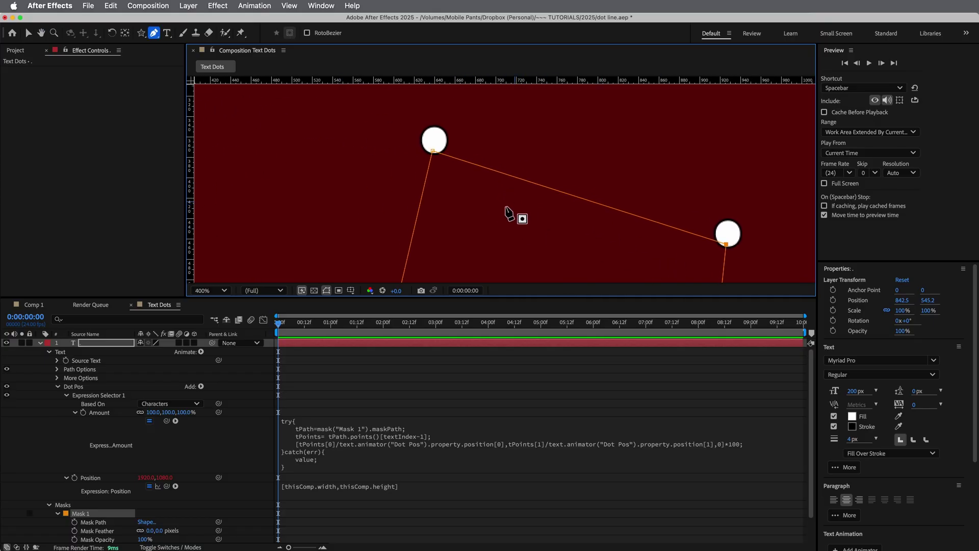
left_click(411, 327)
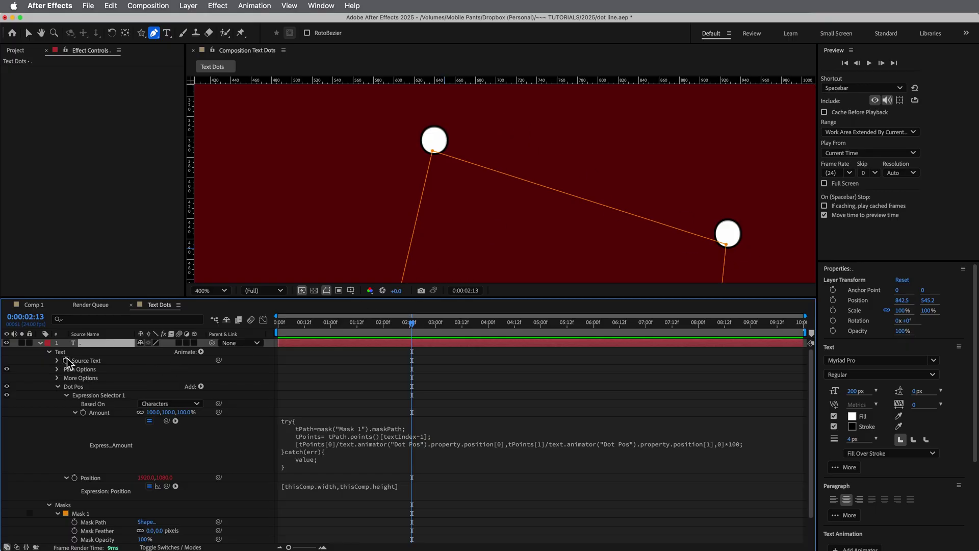
left_click(110, 352)
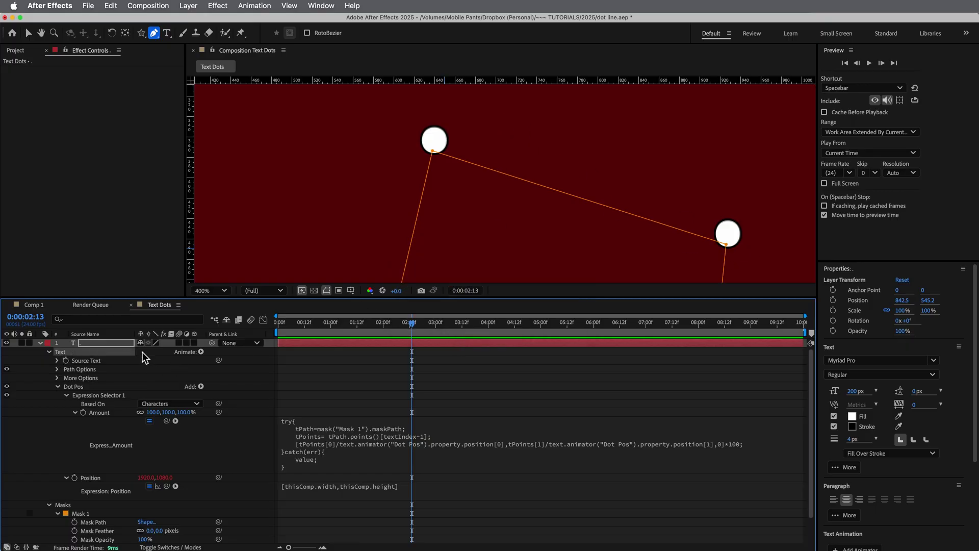
left_click(201, 352)
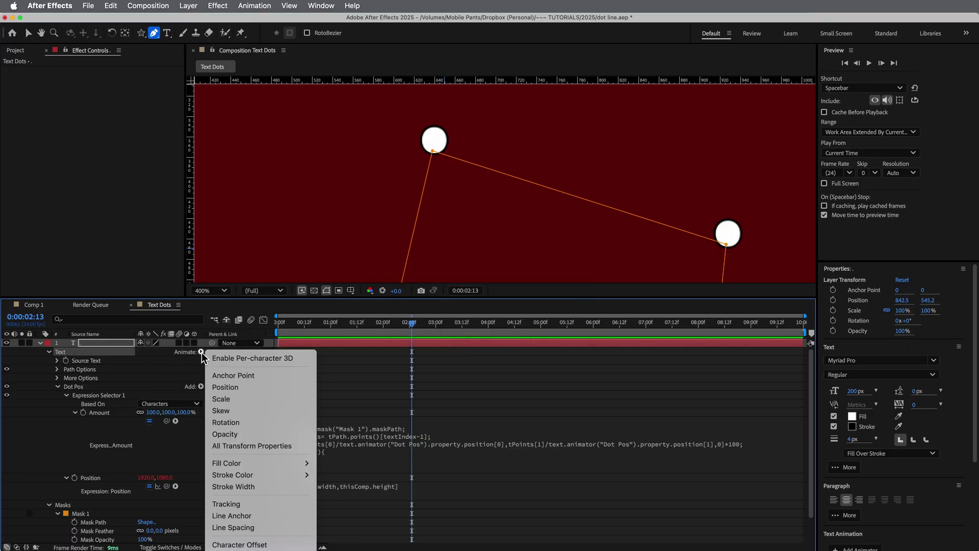
left_click(244, 389)
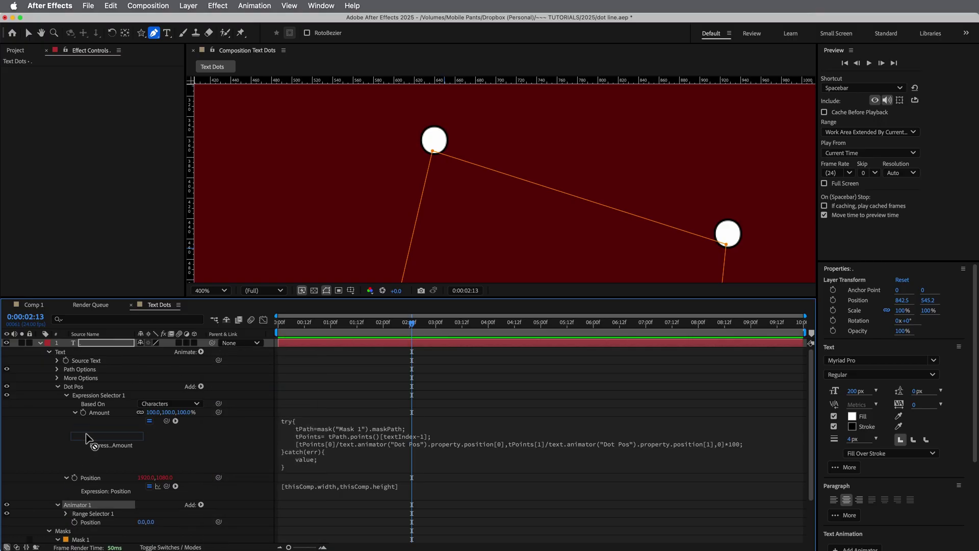
left_click_drag(87, 437, 94, 396)
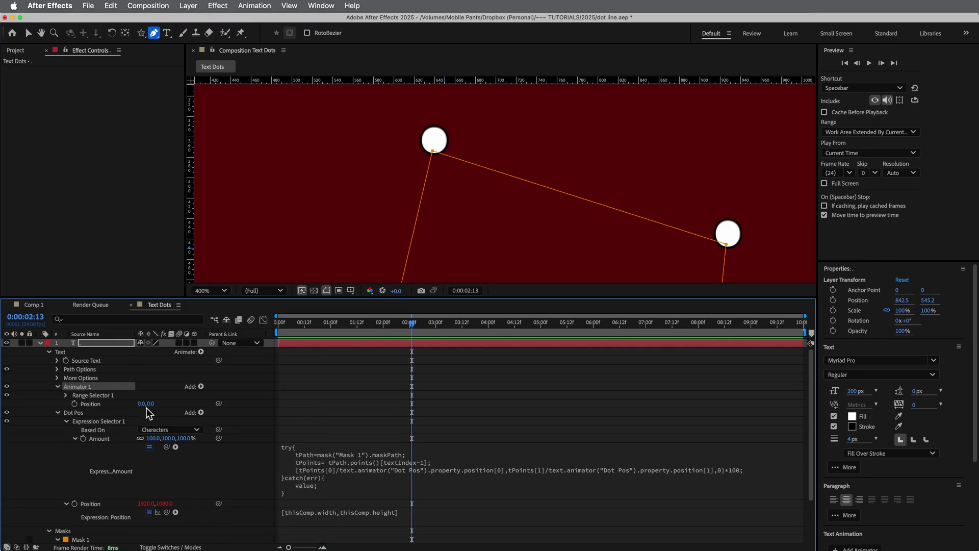
Step: Set Animator 1's Position offset to -2.0, 9.0
scroll(408, 219, "up", 2)
scroll(490, 263, "up", 2)
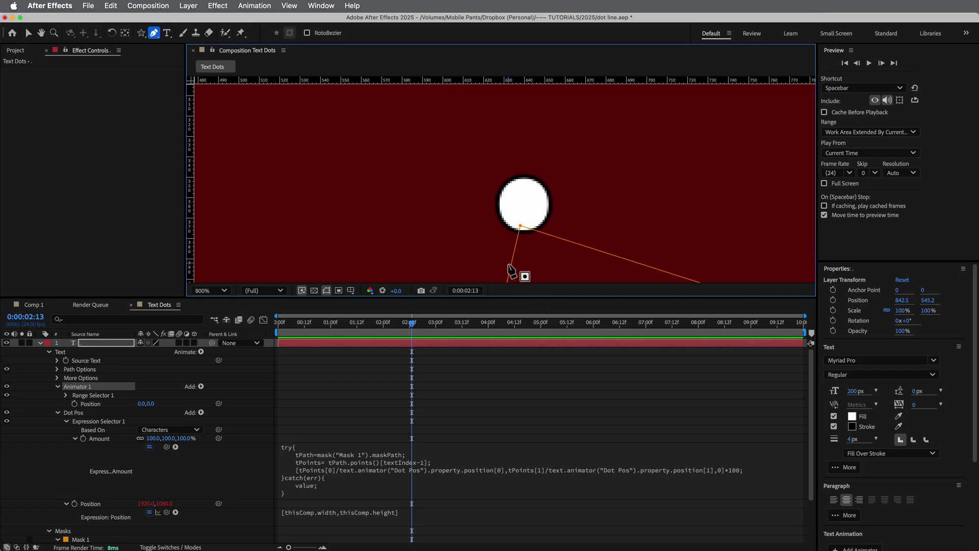
left_click(143, 404)
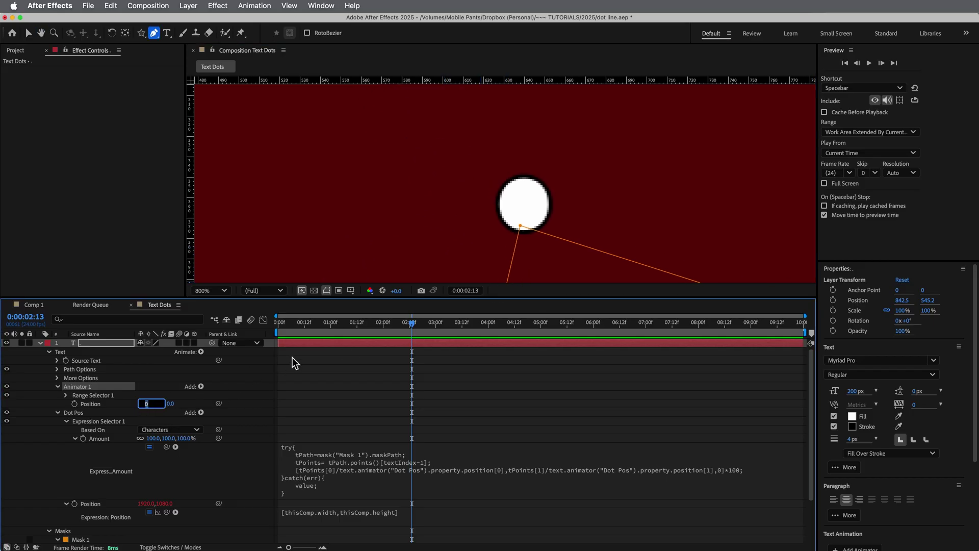
key("BackSpace")
type("-3")
key("Return")
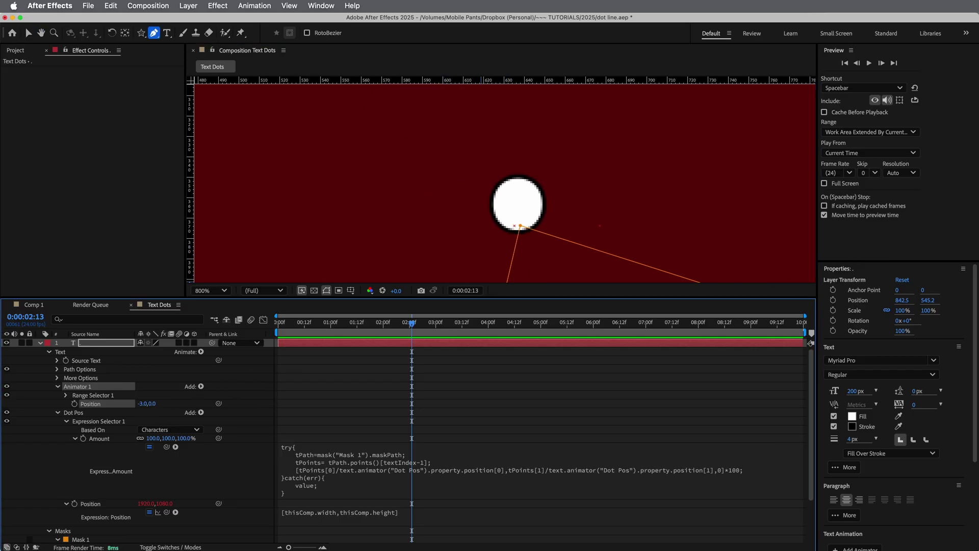
left_click_drag(152, 403, 160, 404)
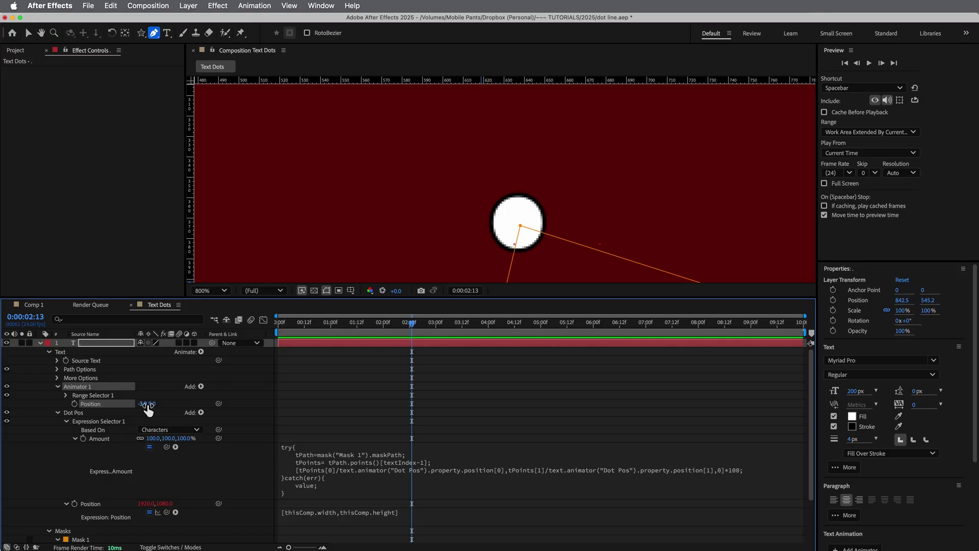
left_click(146, 404)
type("-2.5")
double_click(145, 404)
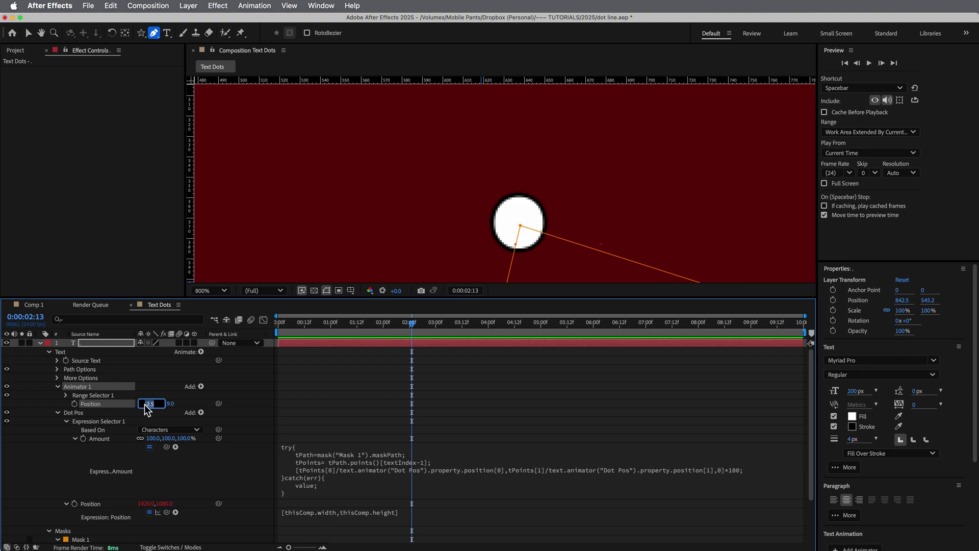
type("2")
key("Return")
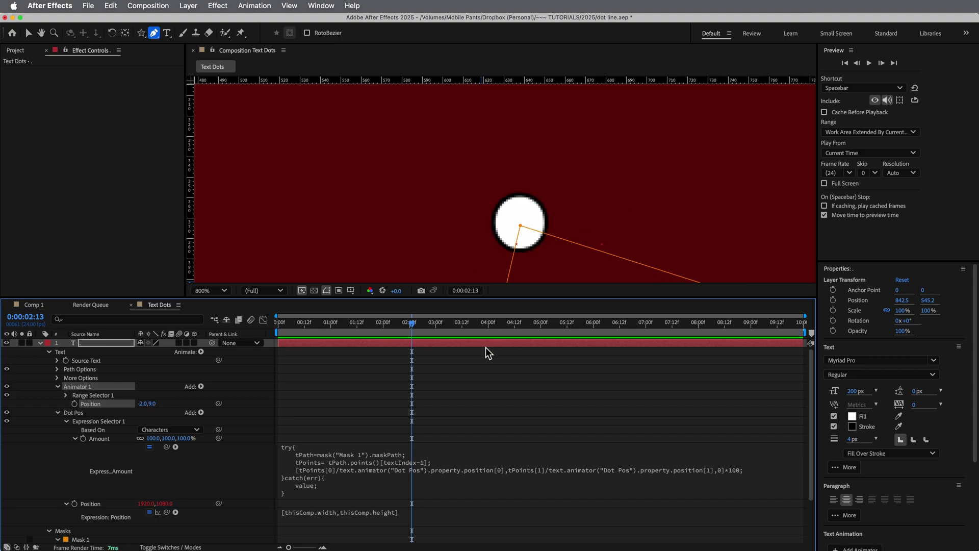
Step: Reframe the comp view to centre the whole path and reselect the text layer
scroll(540, 234, "down", 3)
scroll(592, 217, "down", 2)
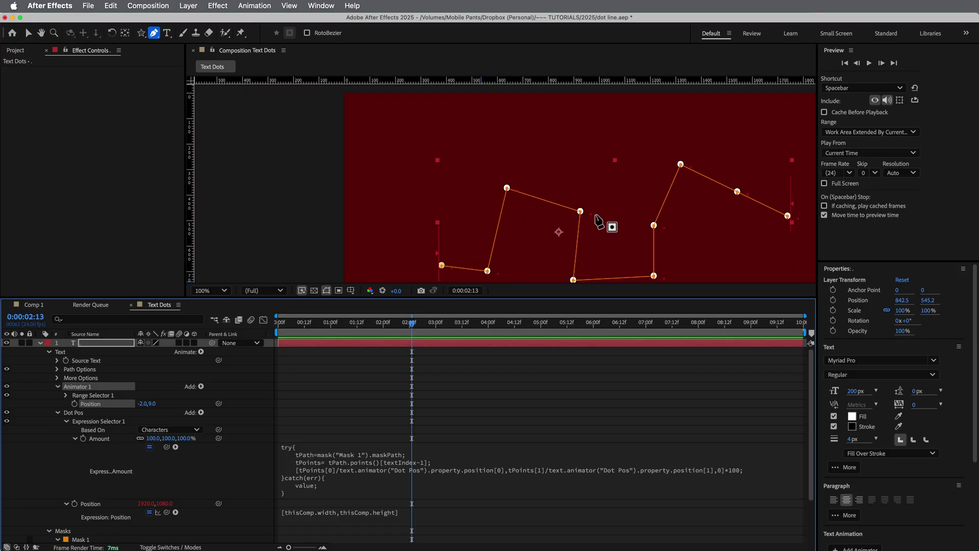
left_click_drag(595, 216, 498, 185)
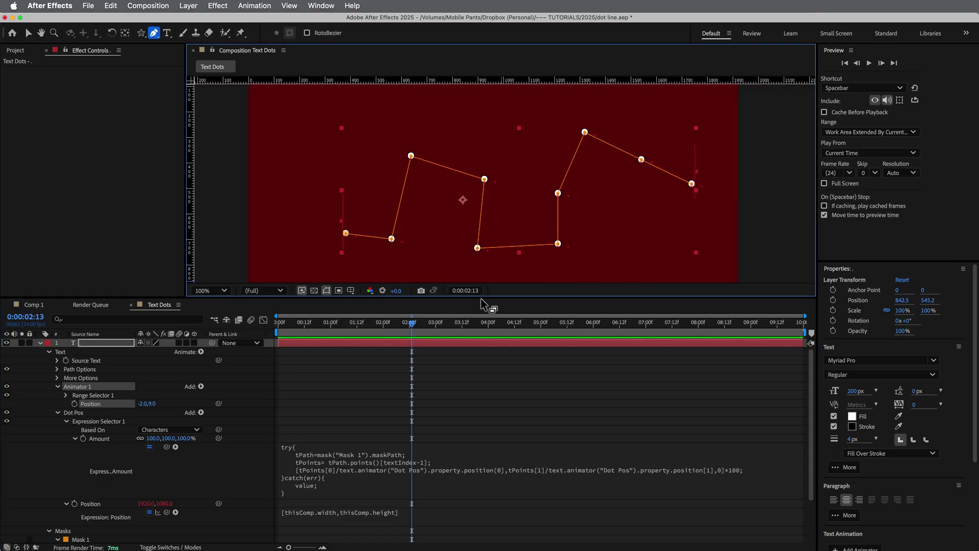
left_click_drag(481, 304, 482, 316)
left_click(488, 375)
left_click(487, 353)
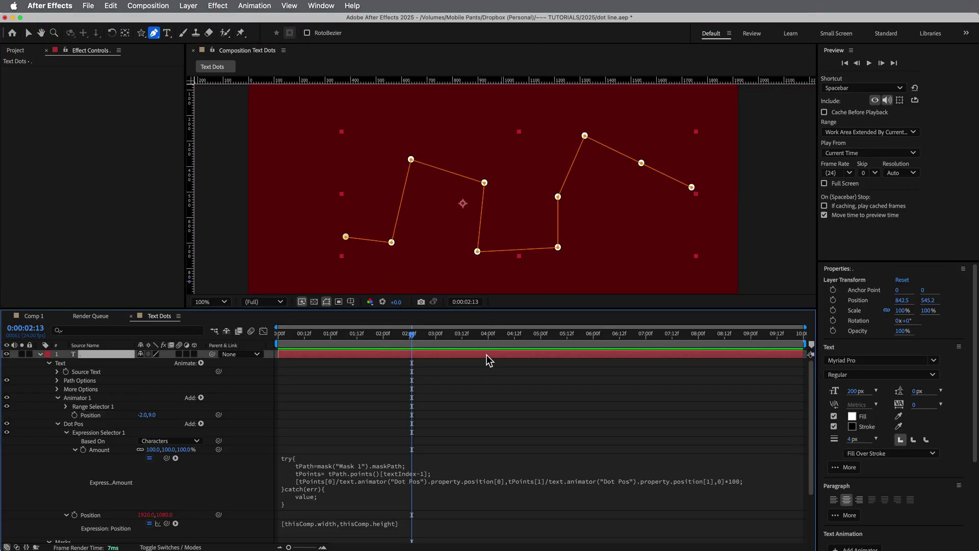
Step: Apply a Generate > Stroke effect to the dot text layer with Brush Size 5.0
left_click(218, 6)
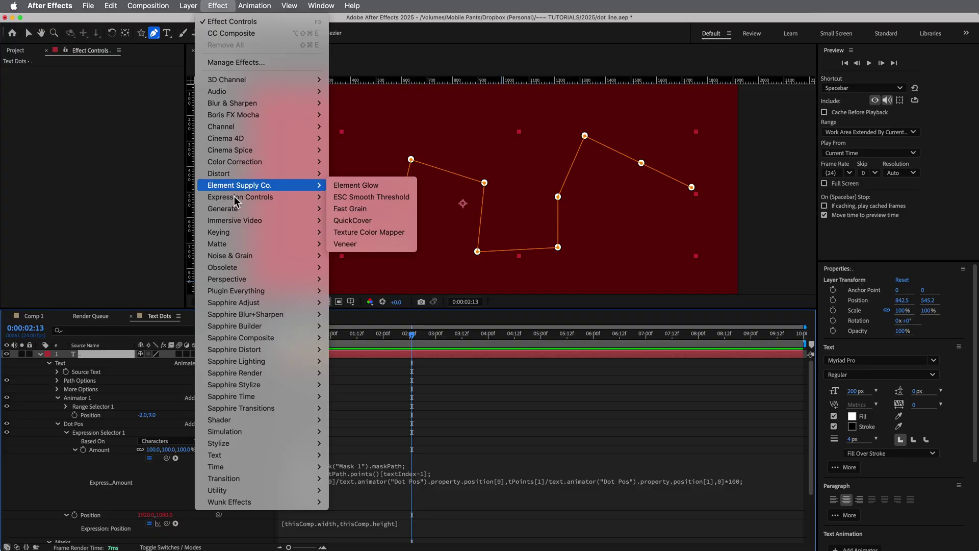
mouse_move(234, 209)
left_click(367, 478)
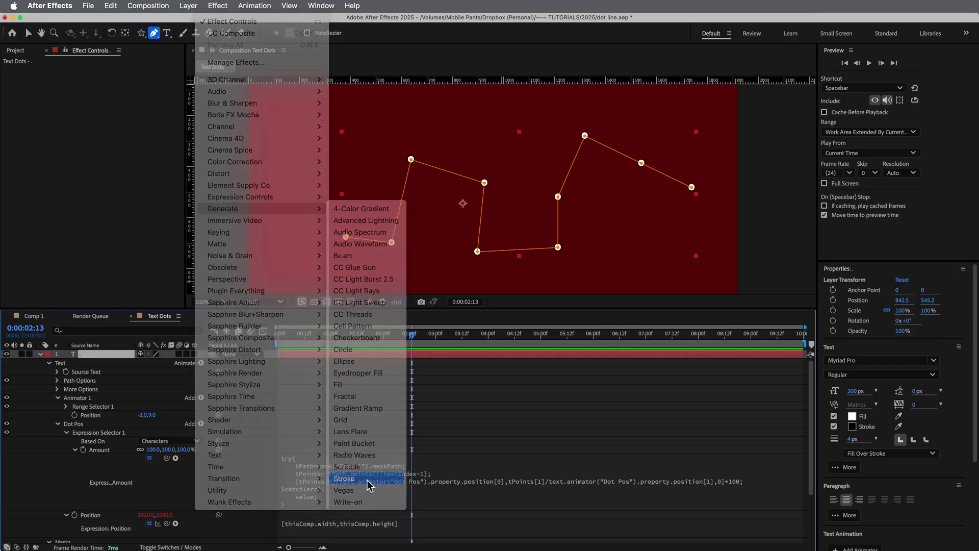
key("v")
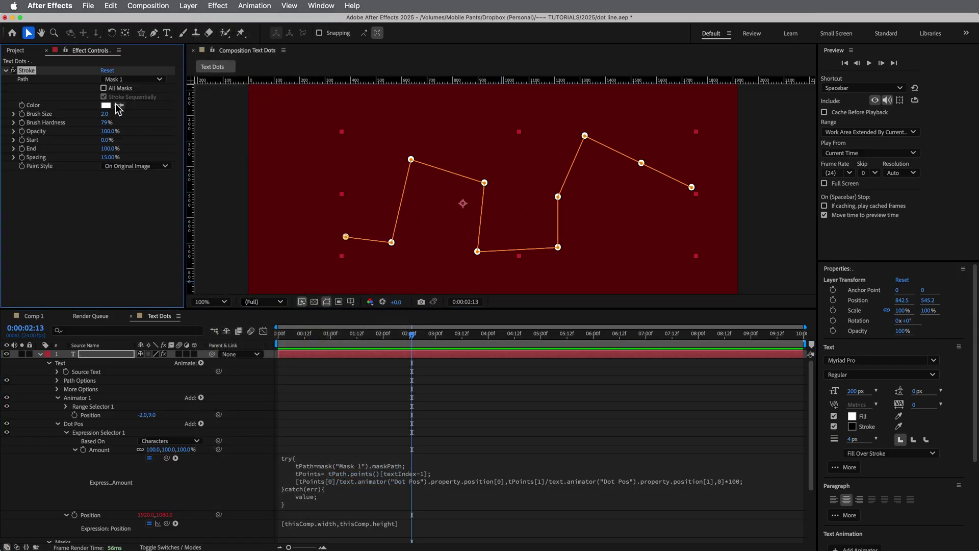
mouse_move(106, 116)
left_mouse_down()
mouse_move(135, 118)
mouse_move(122, 117)
left_mouse_up()
scroll(504, 271, "up", 4)
key("h")
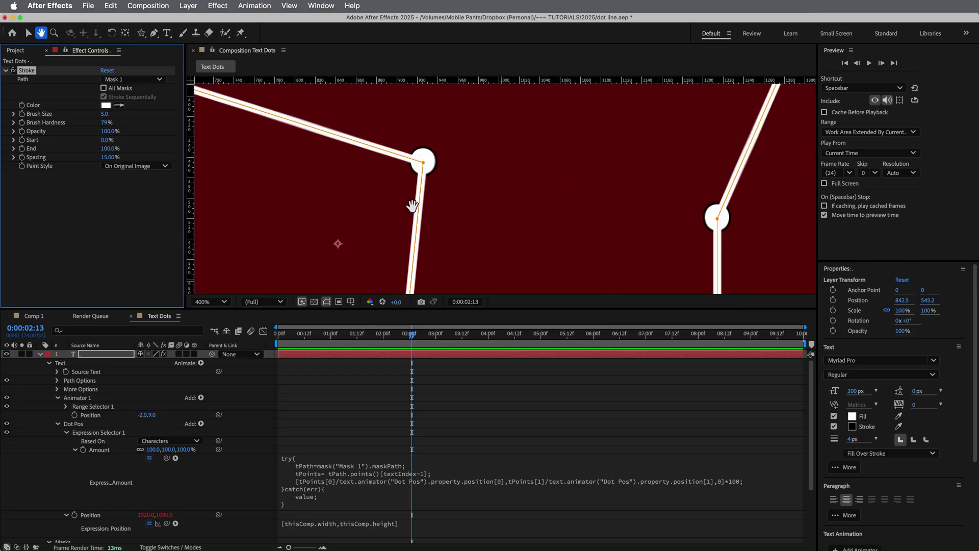
key("v")
left_click(481, 401)
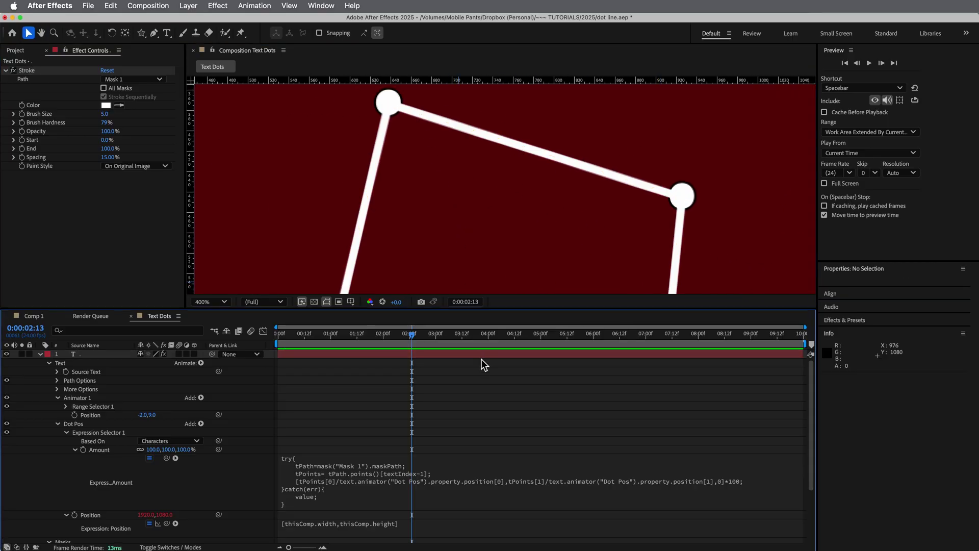
left_click(479, 353)
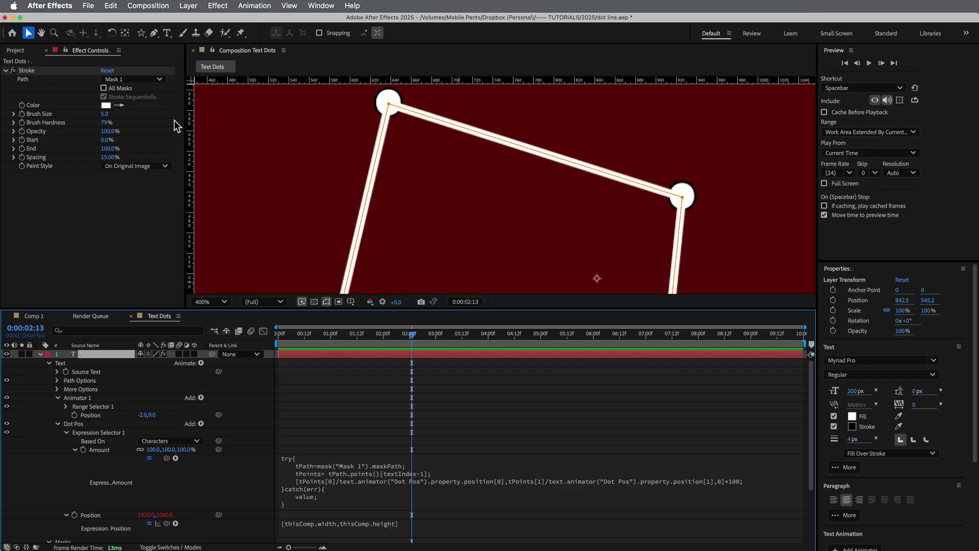
Step: Add CC Composite via the 'cc comp' search, leaving Transfer Mode at In front
left_click(127, 199)
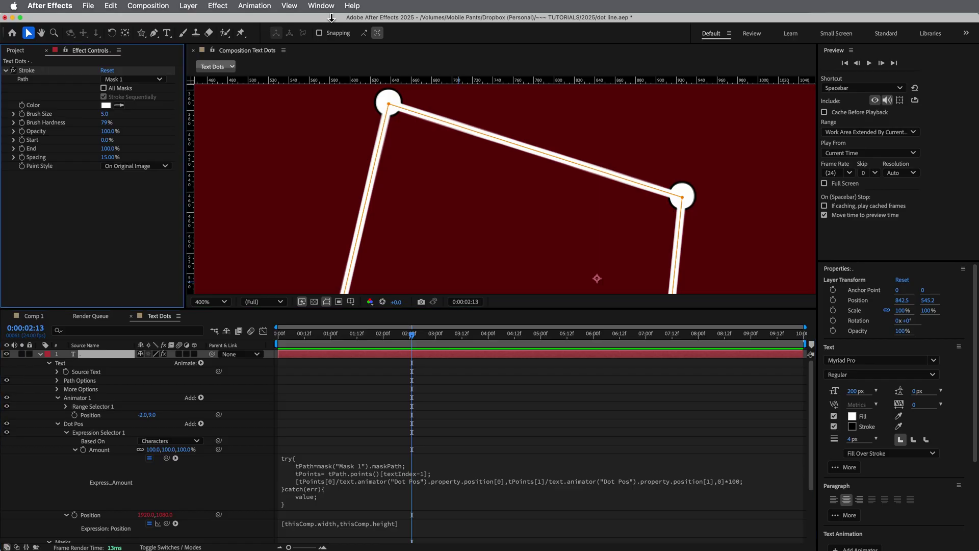
left_click(351, 6)
type("cc comp")
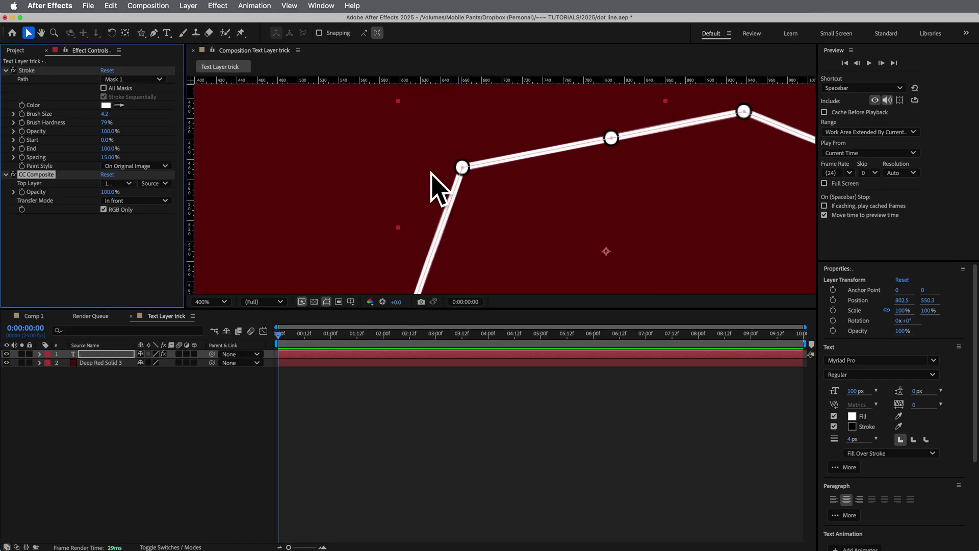
key("period")
scroll(469, 160, "left", 3)
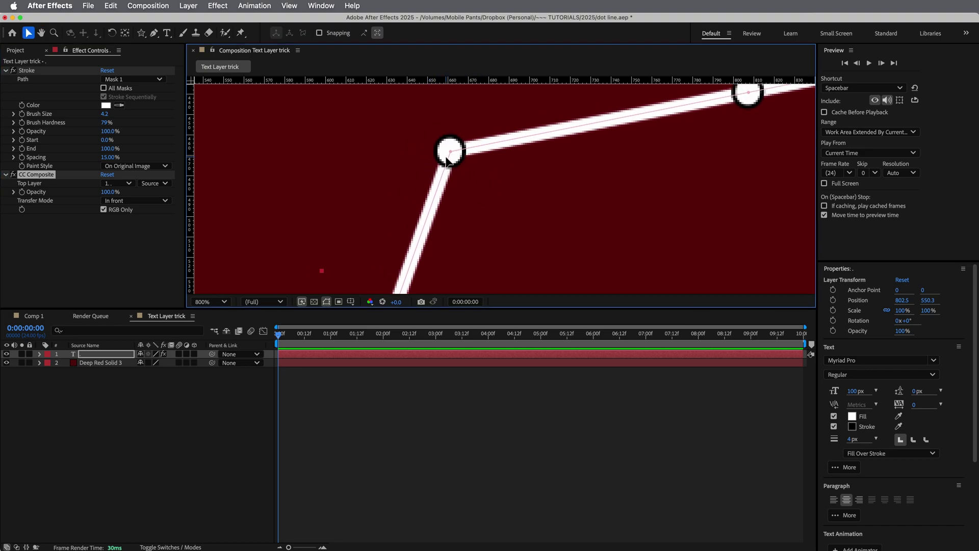
left_click(75, 251)
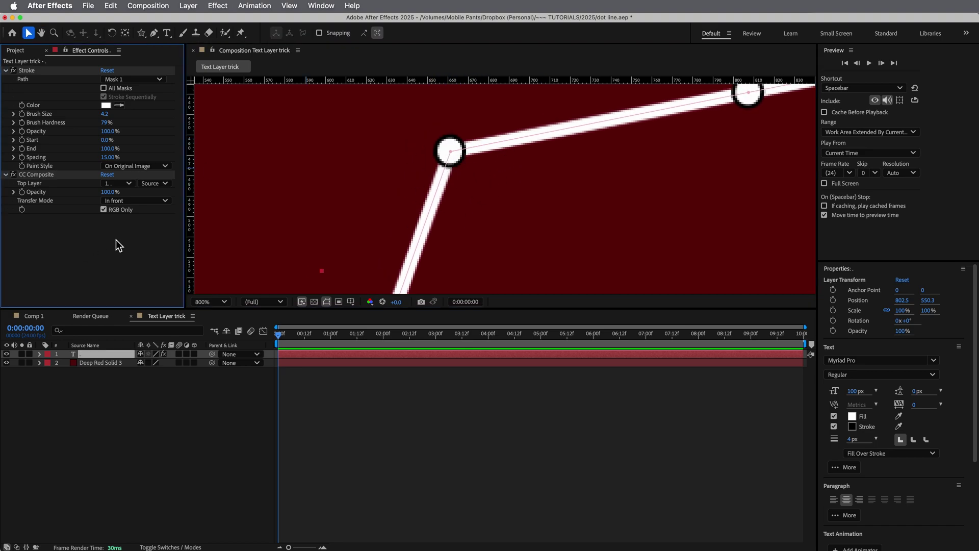
Step: Turn on All Masks and Stroke Sequentially in the Stroke effect
left_click(364, 356)
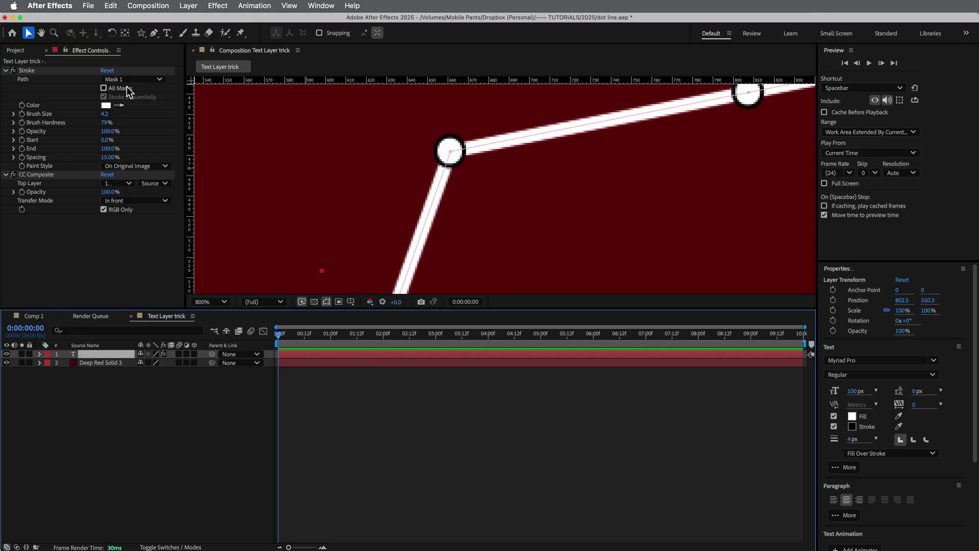
left_click(65, 71)
left_click(104, 88)
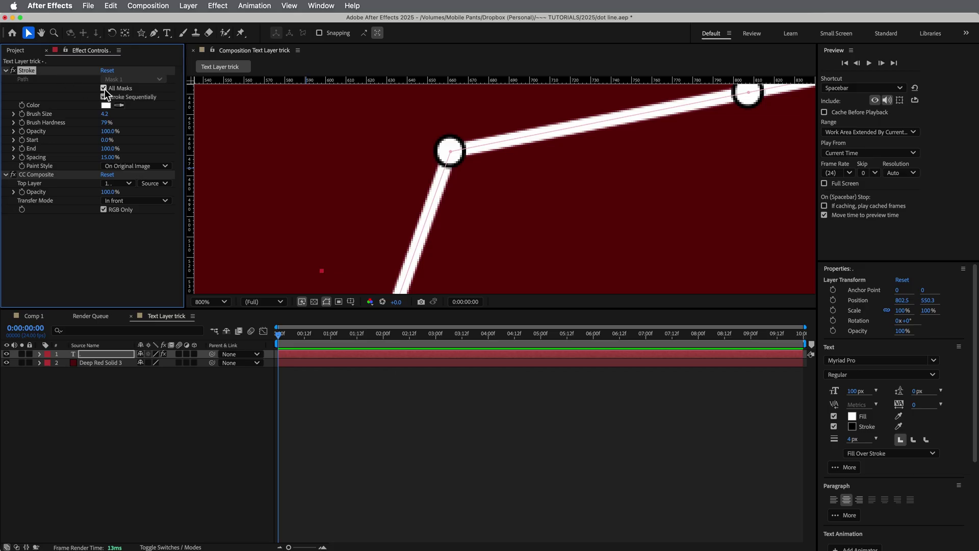
left_click(104, 96)
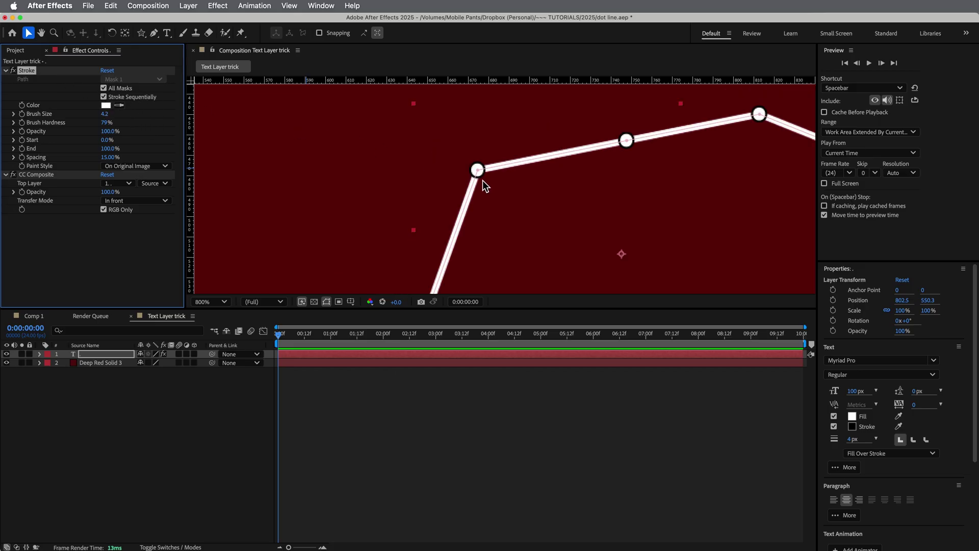
key("comma")
Step: Delete Mask 1 from the dot text layer
left_click(40, 355)
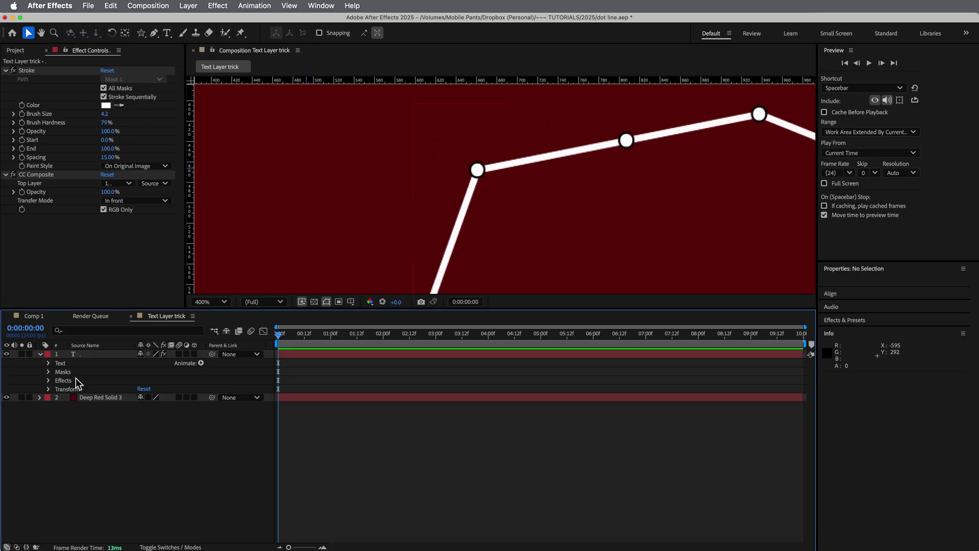
left_click(294, 356)
key("m")
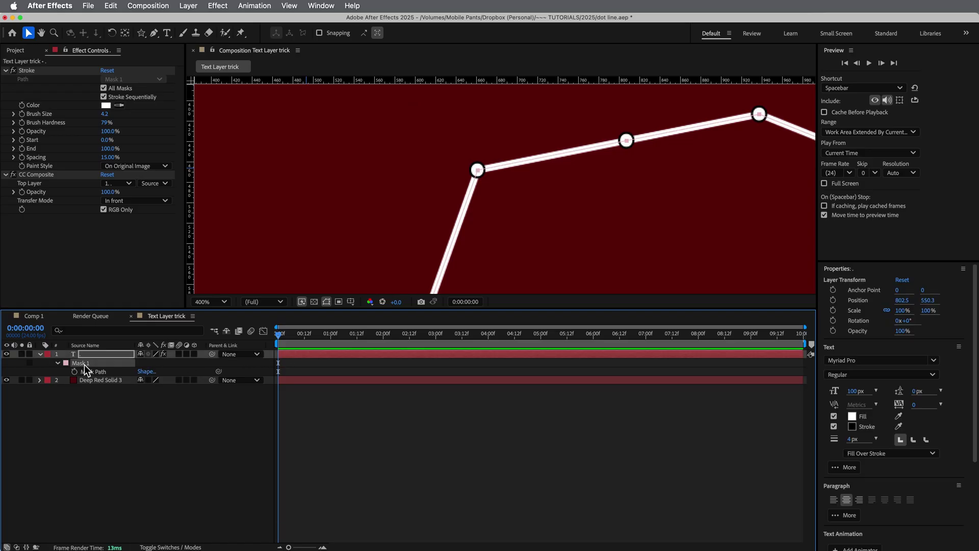
key("Delete")
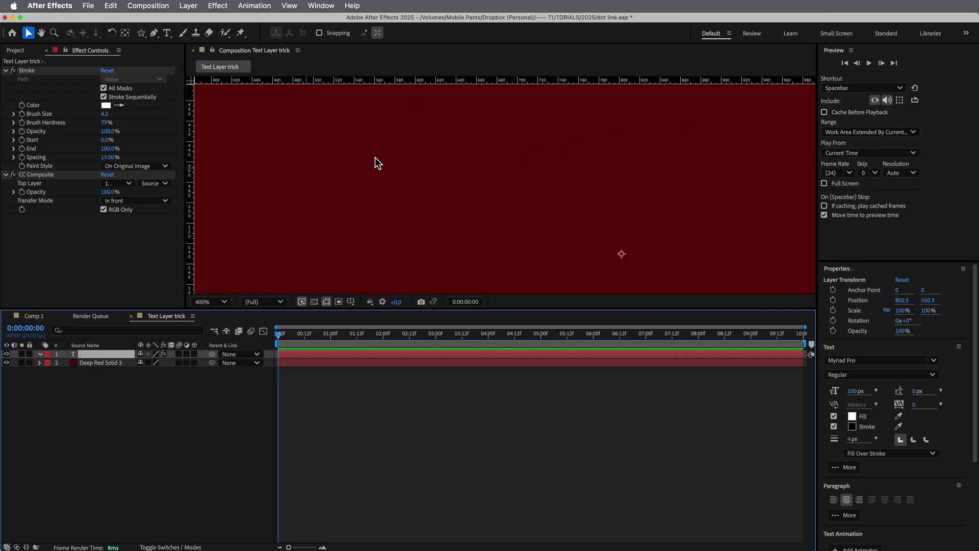
Step: Draw a new mask path with the Pen tool, mixing corner and smooth vertices
left_click(153, 32)
left_click(333, 218)
left_click(462, 250)
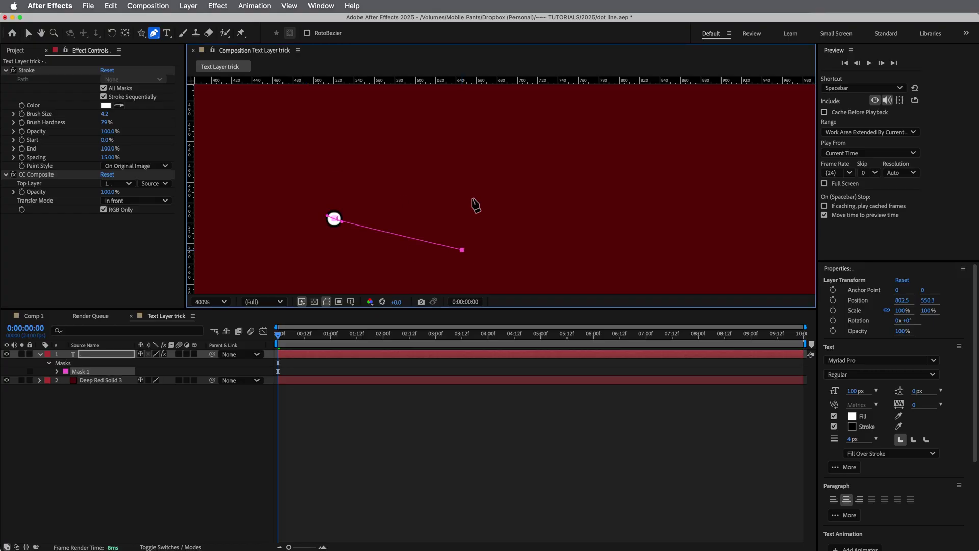
left_click(475, 133)
left_click(619, 143)
left_click(634, 215)
left_click_drag(443, 177, 380, 130)
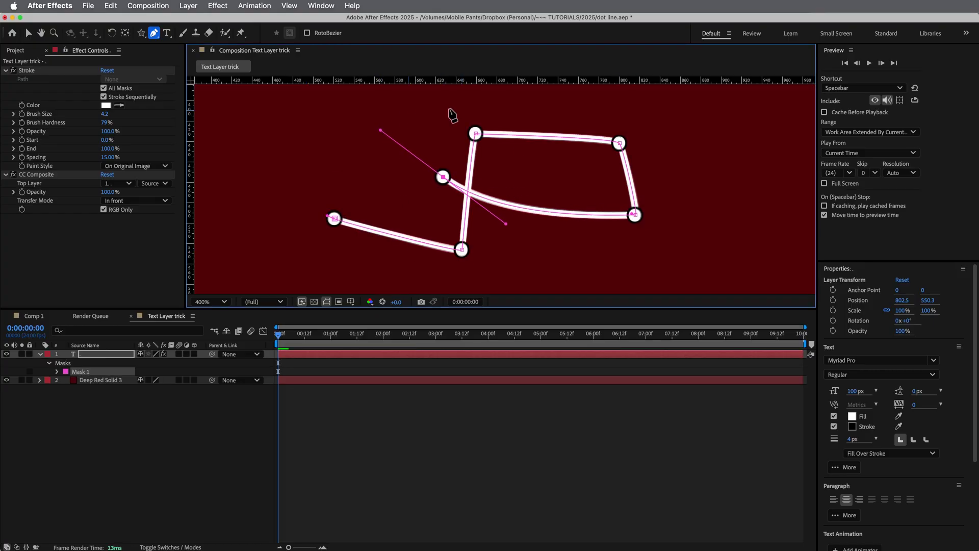
left_click(530, 108)
left_click_drag(556, 162, 556, 183)
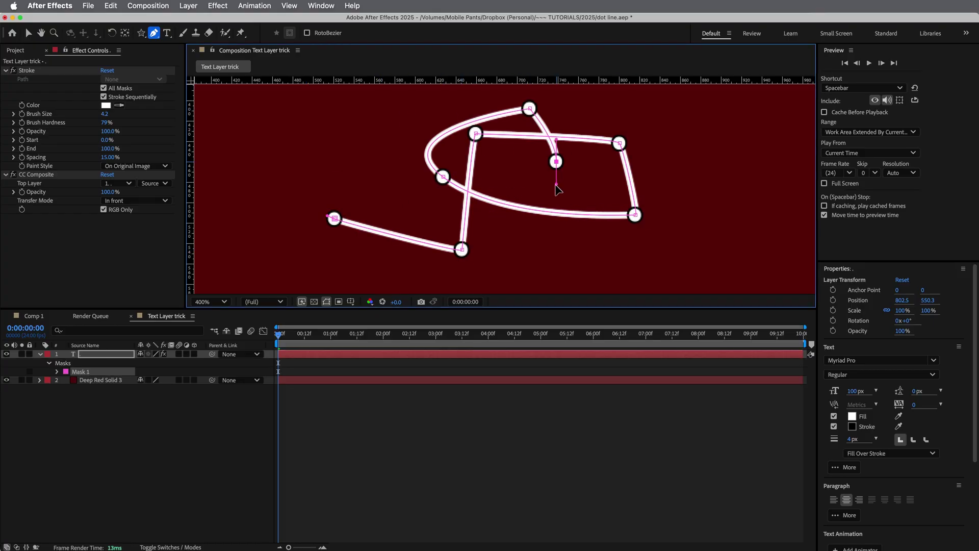
Step: Delete the newly drawn mask so the layer has no masks
left_click(572, 410)
left_click(104, 96)
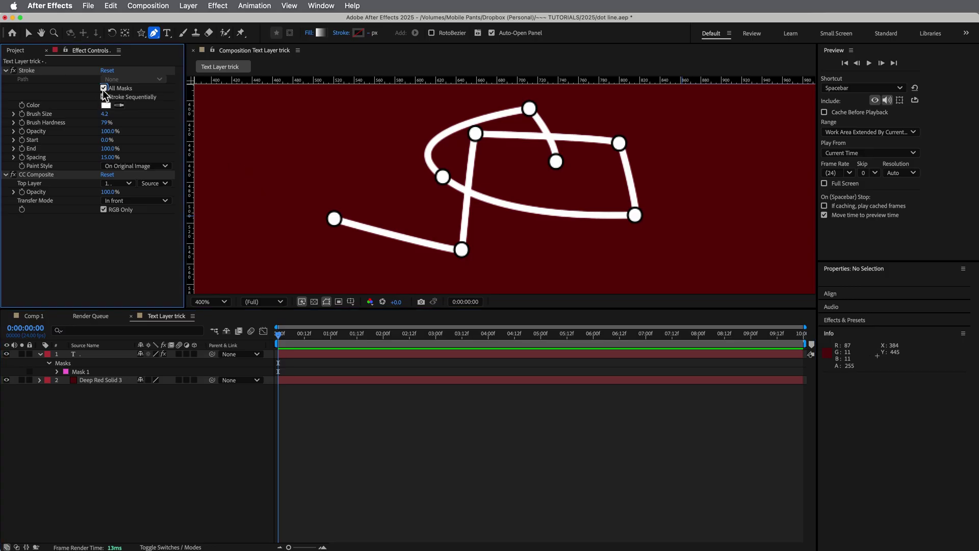
left_click(65, 365)
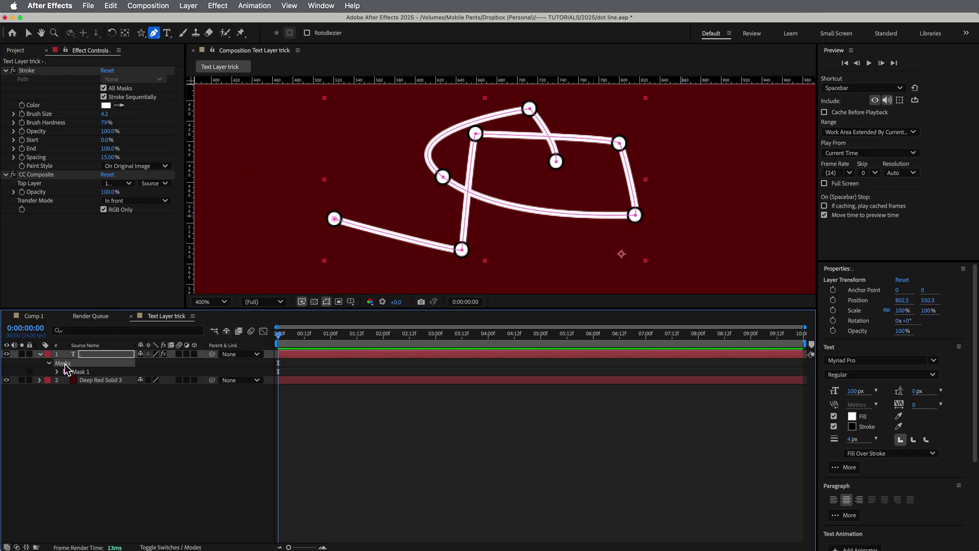
key("Delete")
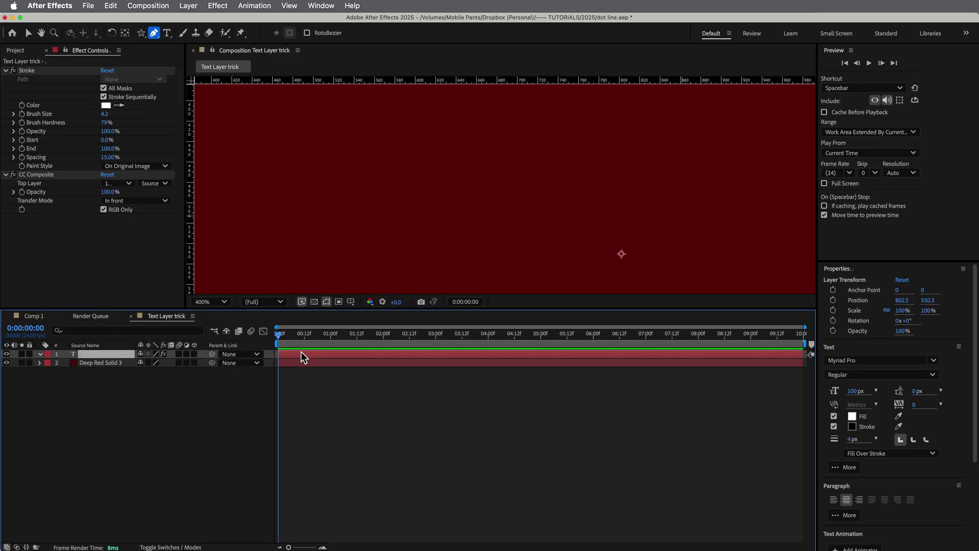
Step: Draw a six-vertex zigzag Mask 1 with All Masks off, then re-enable All Masks in Stroke
left_click(103, 88)
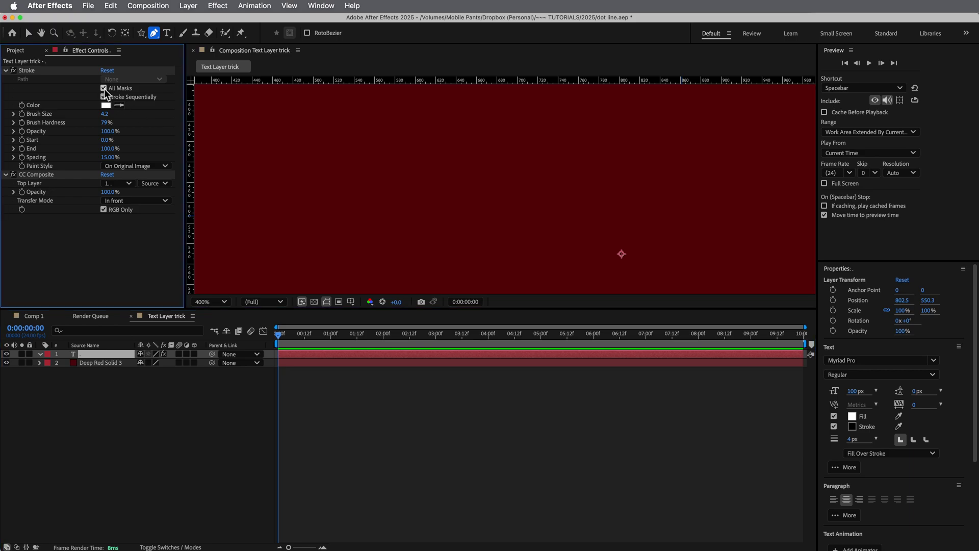
left_click(383, 226)
left_click(410, 166)
left_click(643, 164)
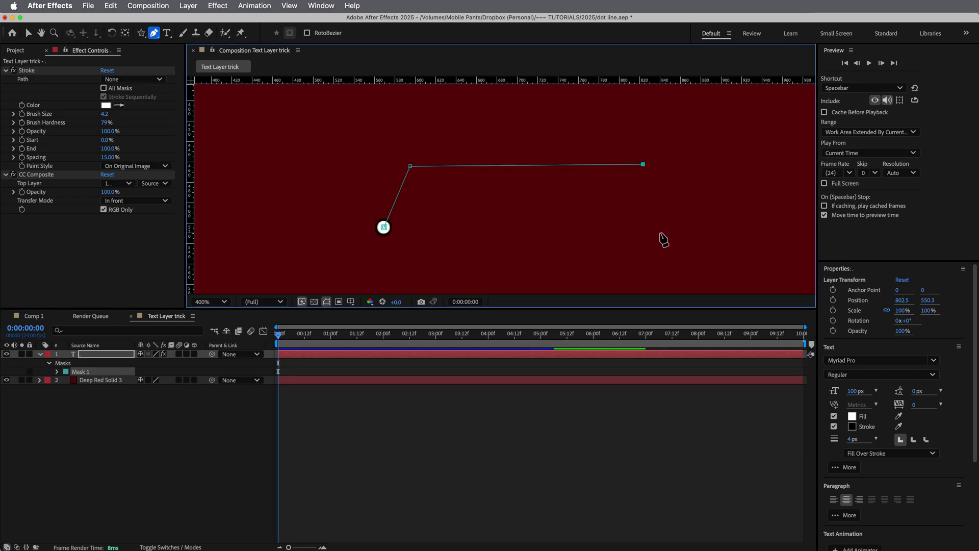
left_click(658, 232)
left_click(556, 223)
left_click(534, 125)
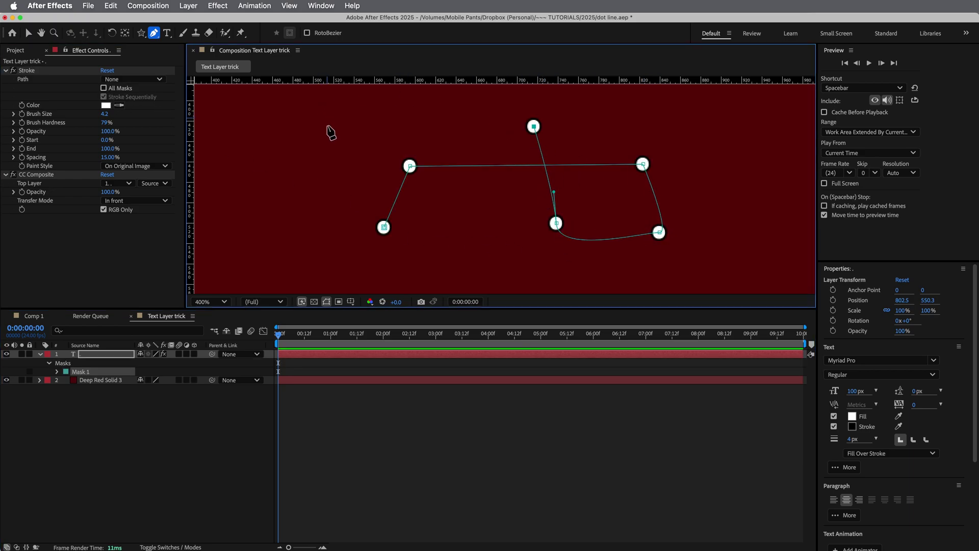
left_click(108, 88)
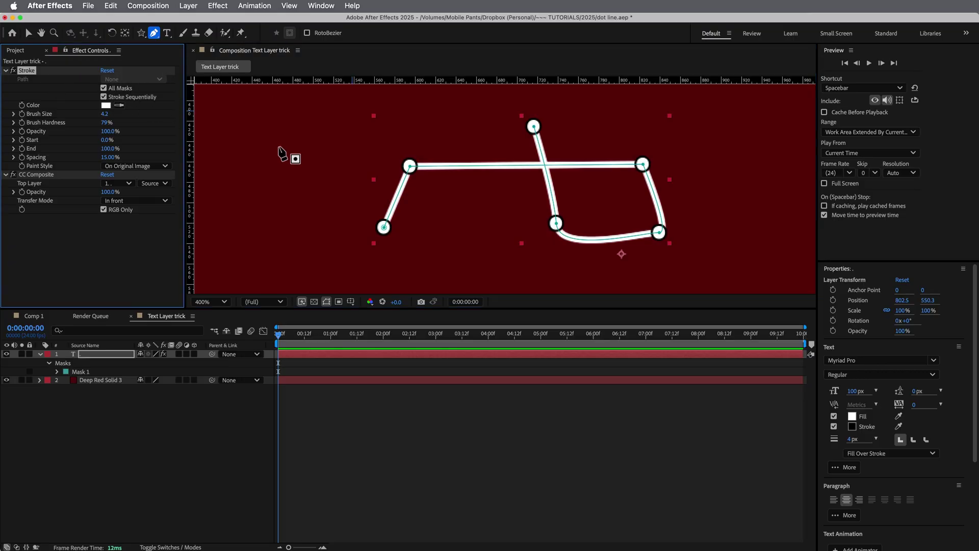
left_click(516, 421)
Step: Add an Inner Shadow layer style to the dot text layer and zoom the viewer to 800%
left_click(465, 352)
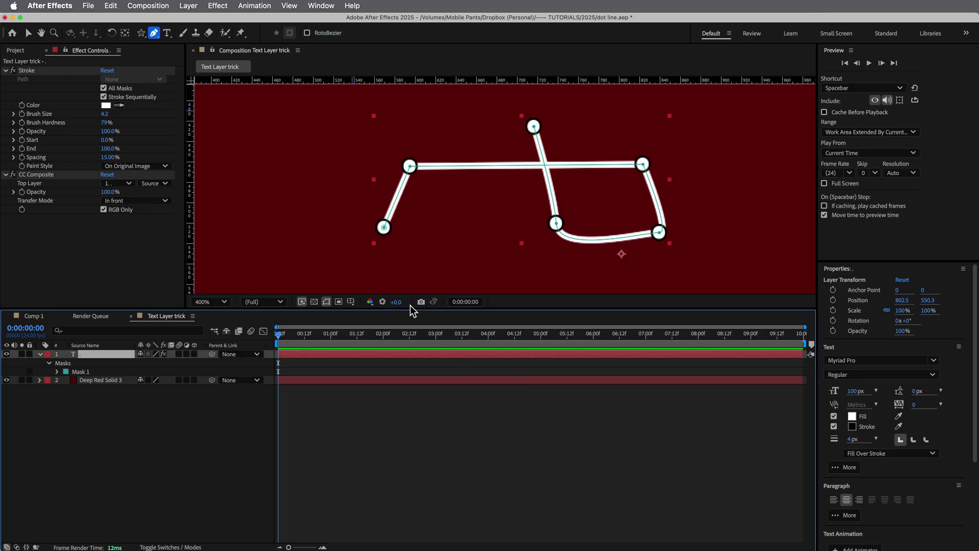
left_click(190, 6)
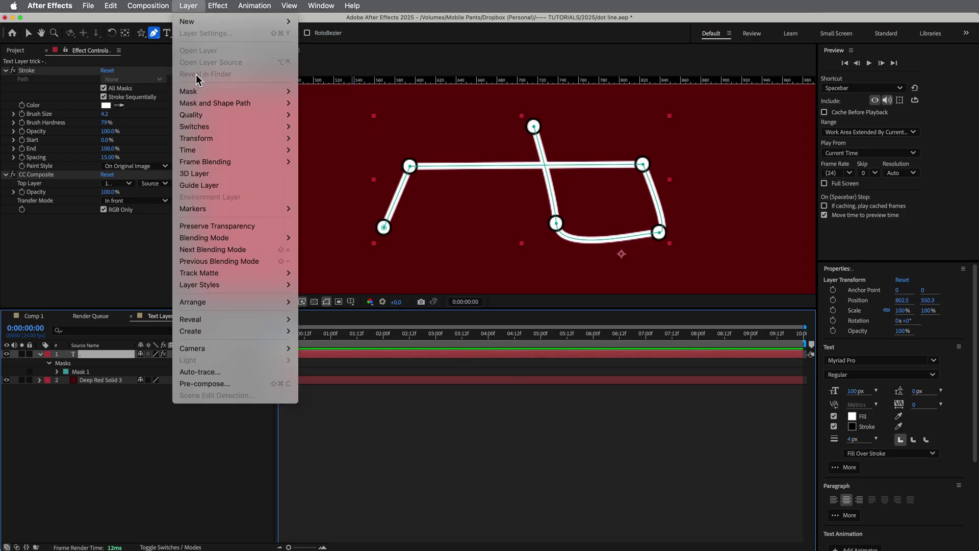
mouse_move(218, 287)
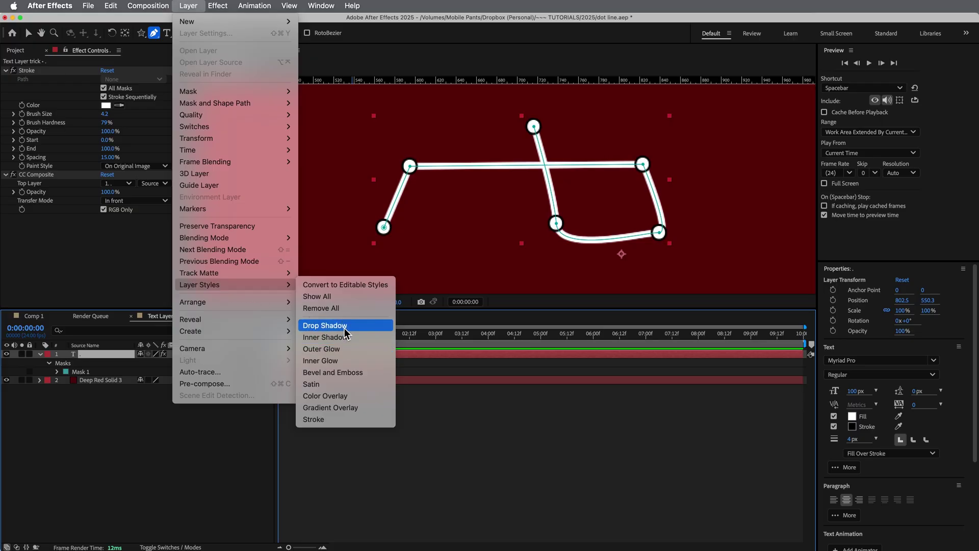
left_click(321, 337)
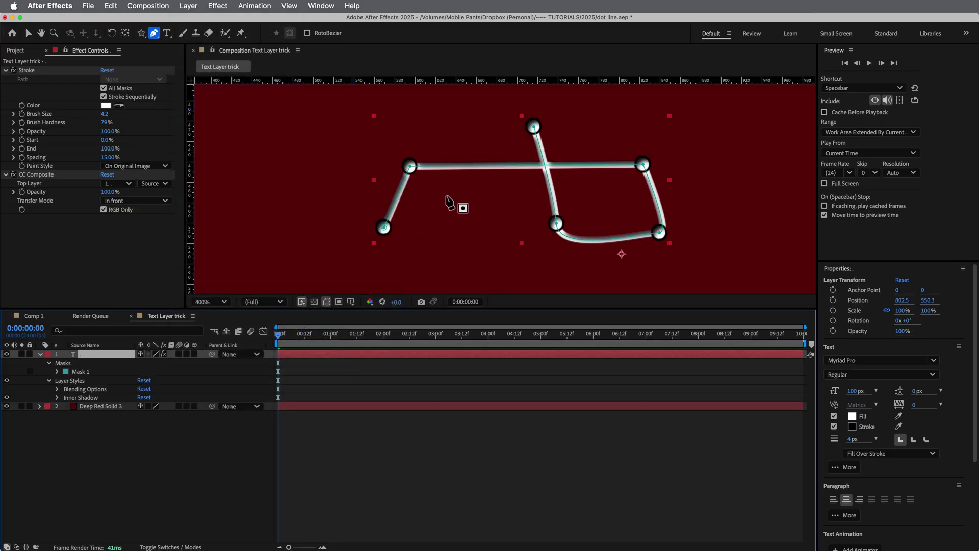
key("period")
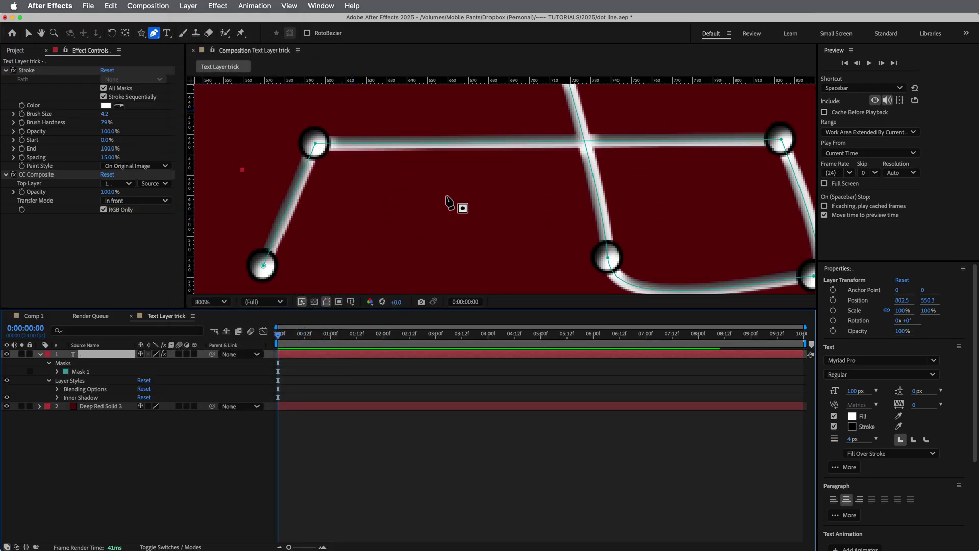
Step: Add a red Stroke layer style, zoom back to 400%, and deselect the layer
left_click(188, 5)
mouse_move(234, 283)
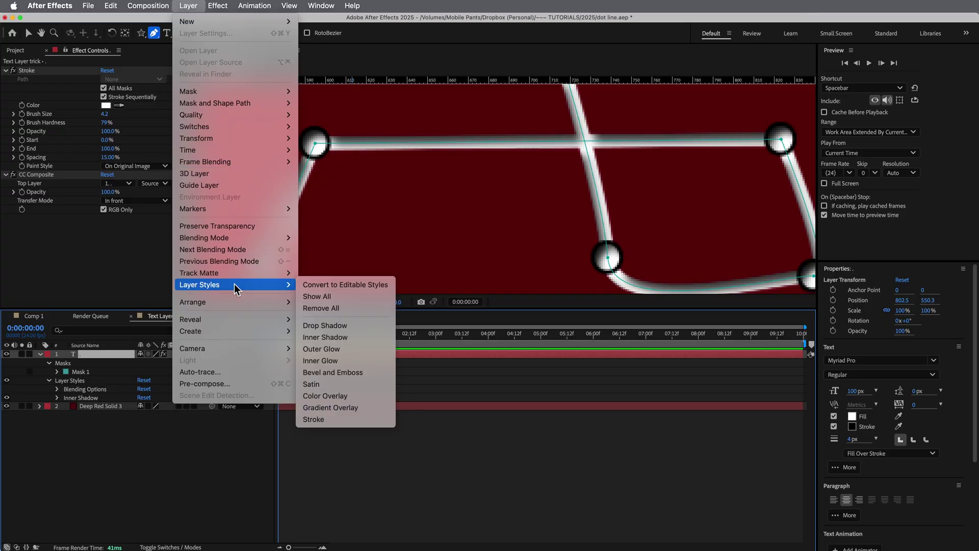
left_click(316, 420)
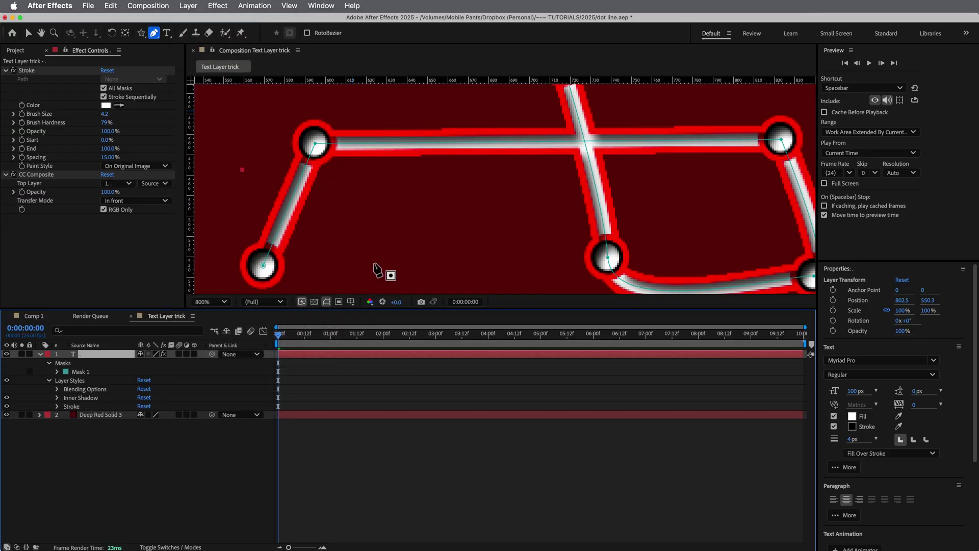
key("comma")
left_click(413, 464)
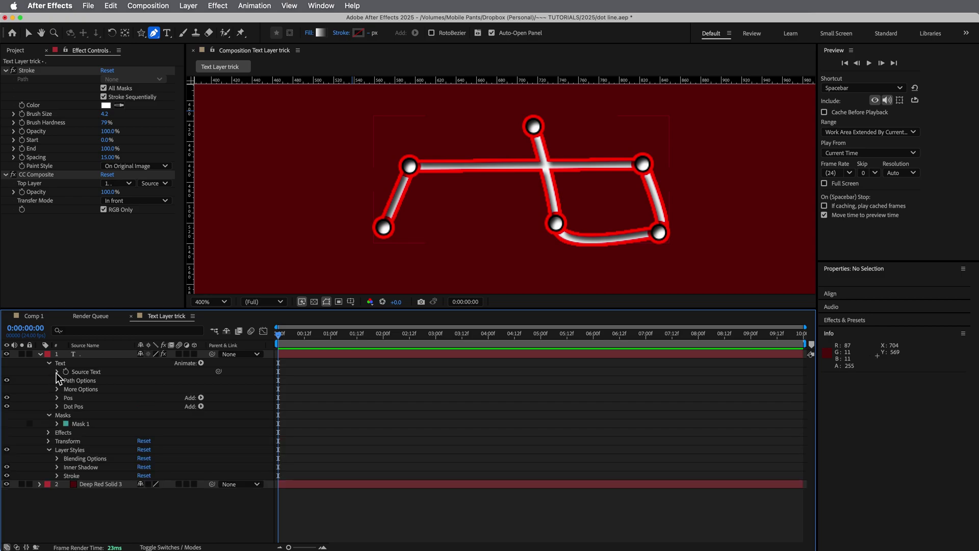
Step: Reveal the full Source Text expression on the dot text layer
left_click(56, 373)
key("super+v")
left_click(352, 381)
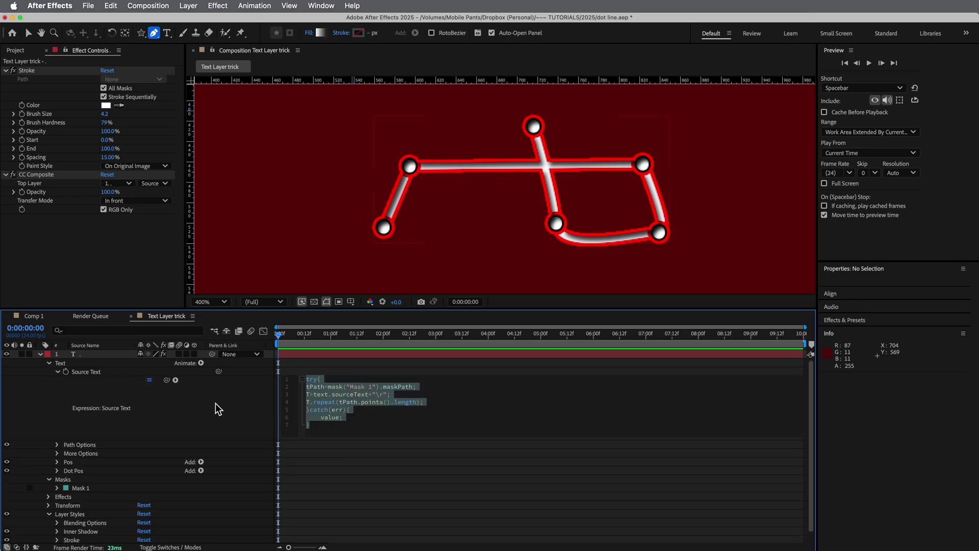
Step: Show the complete Dot Pos > Expression Selector 1 > Amount expression in an enlarged timeline
left_click(58, 471)
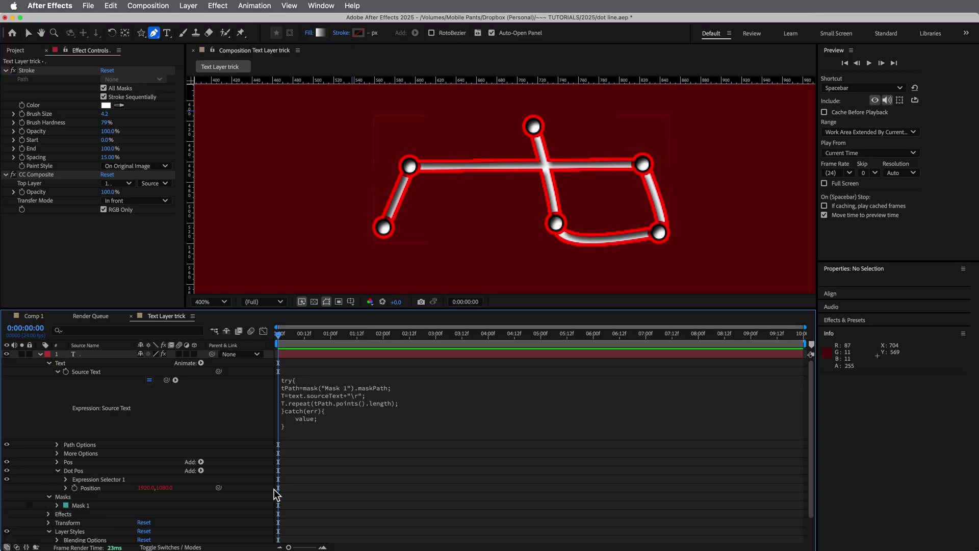
left_click(66, 479)
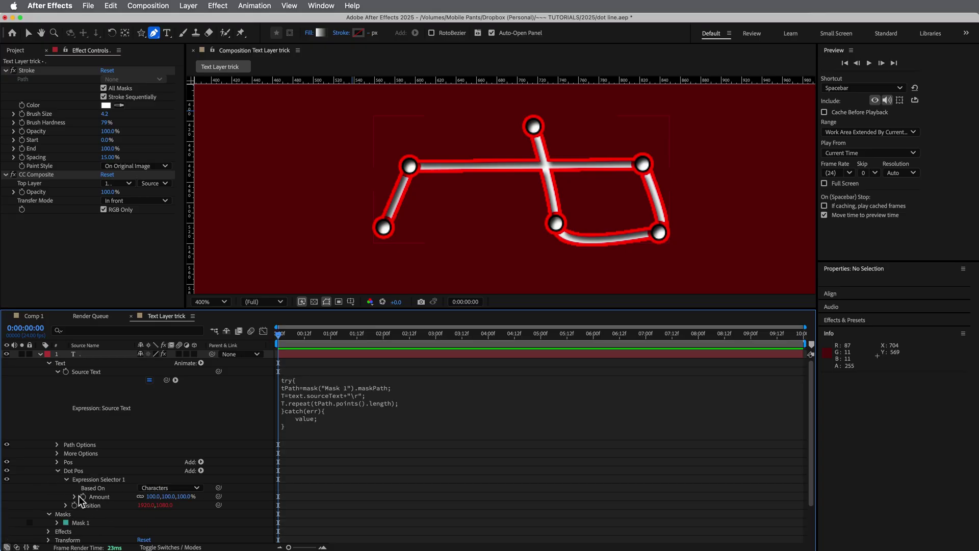
left_click(75, 497)
left_click(315, 505)
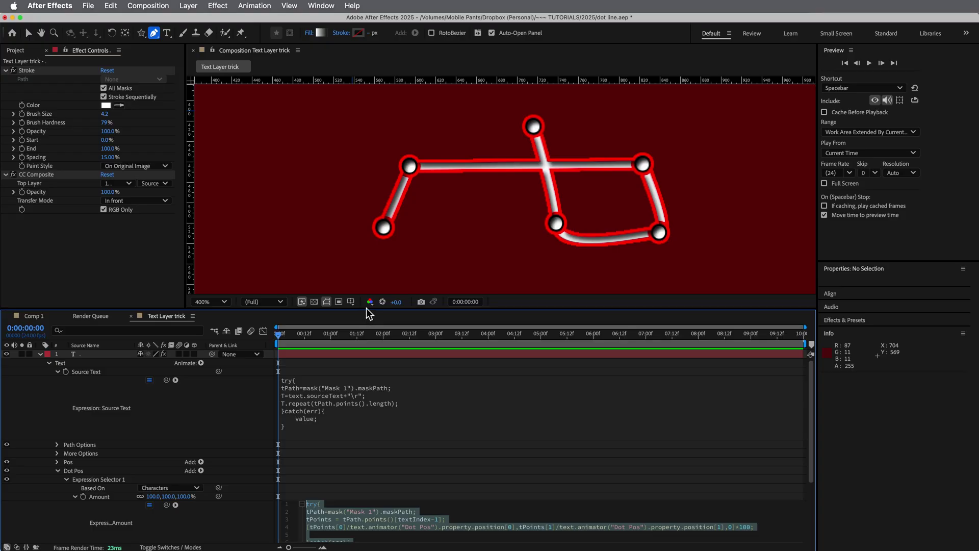
left_click_drag(363, 310, 364, 212)
left_click(431, 355)
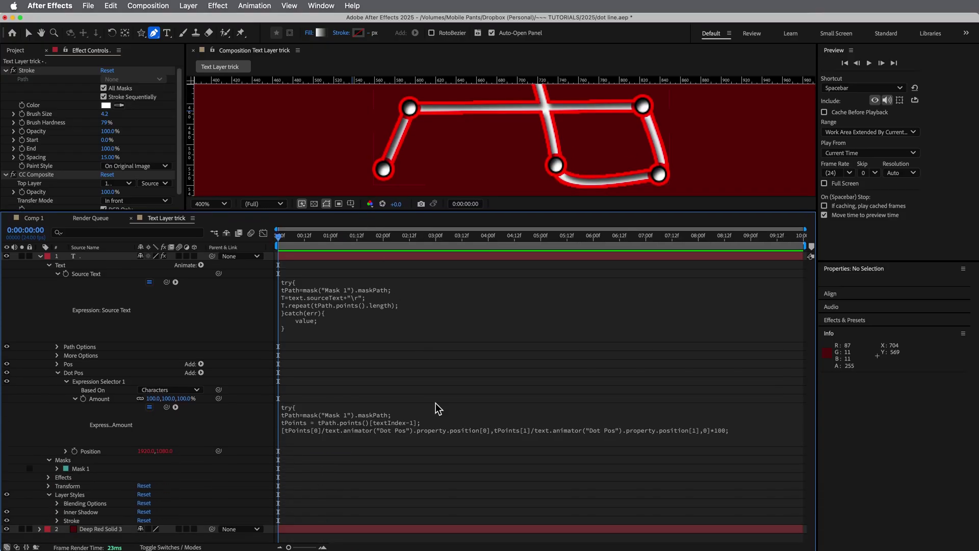
left_click_drag(407, 447, 407, 488)
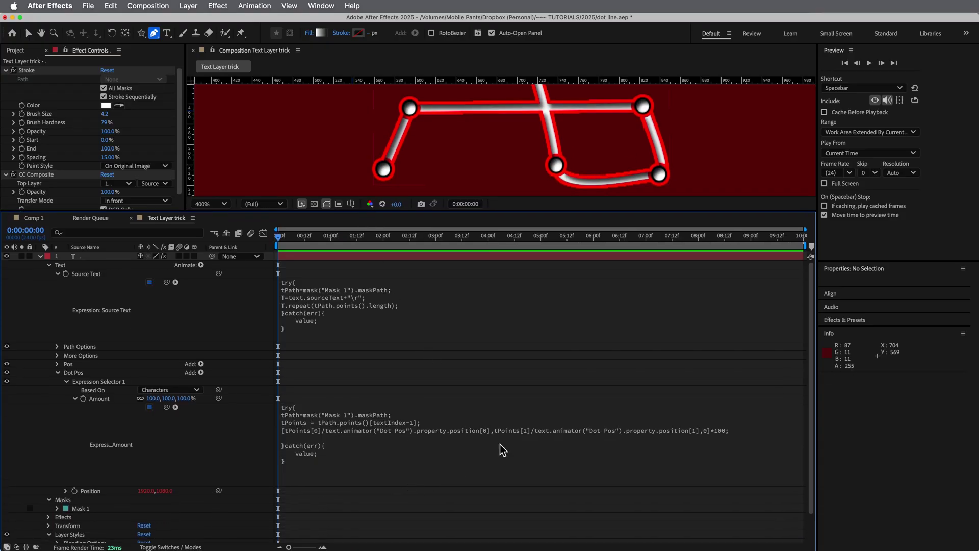